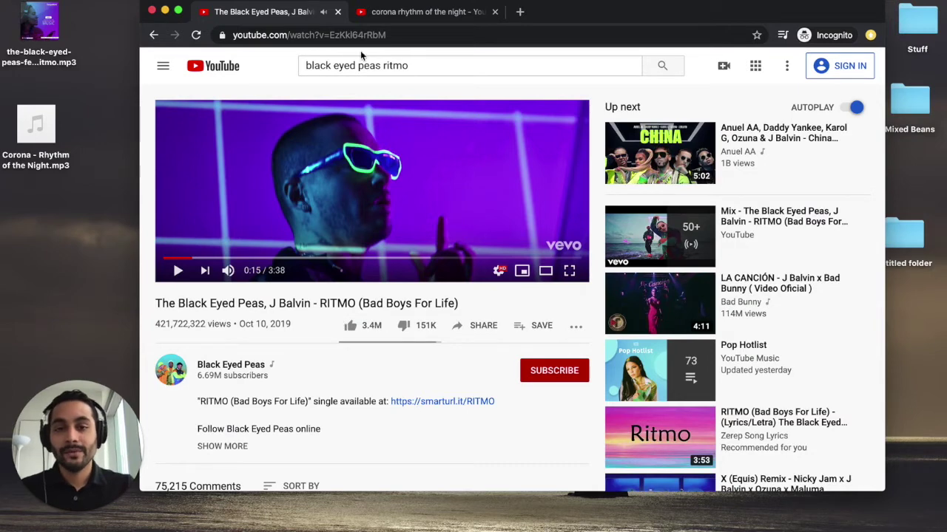
Step: Play Corona - Rhythm Of The Night from the YouTube results, pause it, and return to the Black Eyed Peas video
click(400, 13)
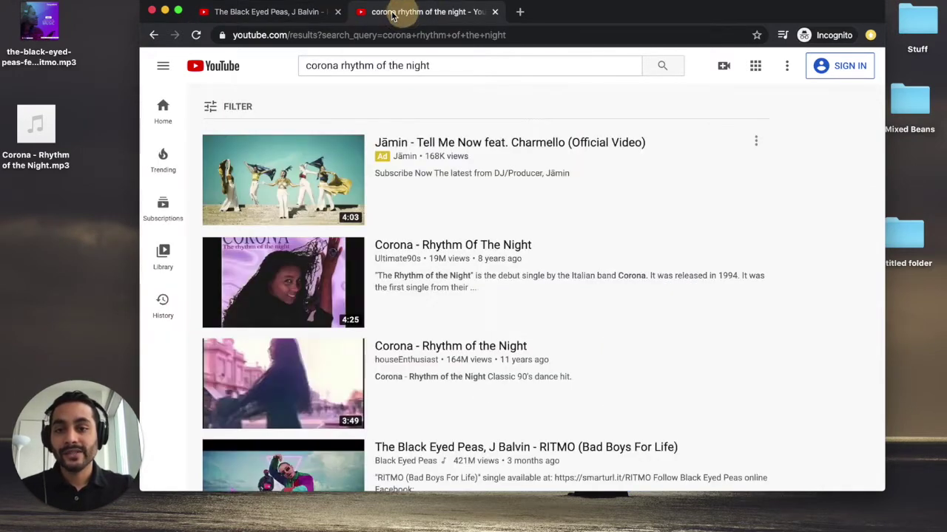
click(449, 247)
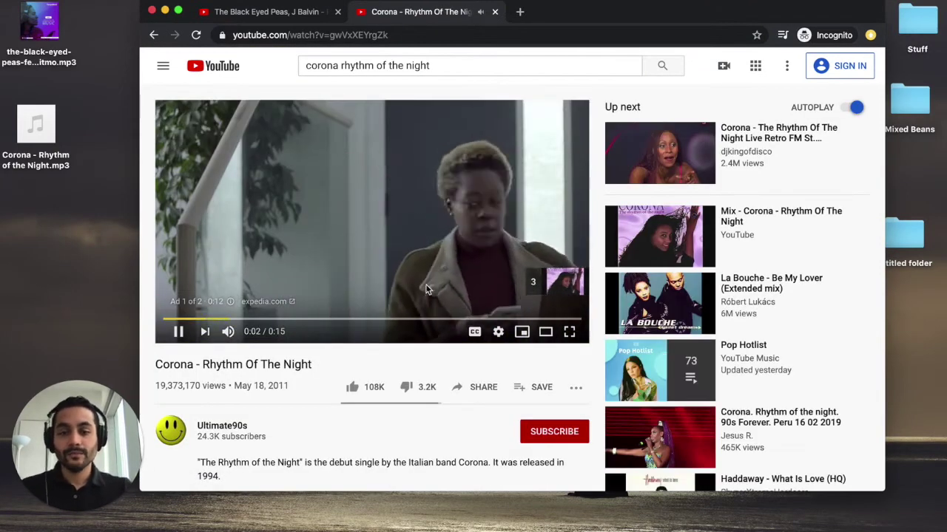
click(561, 281)
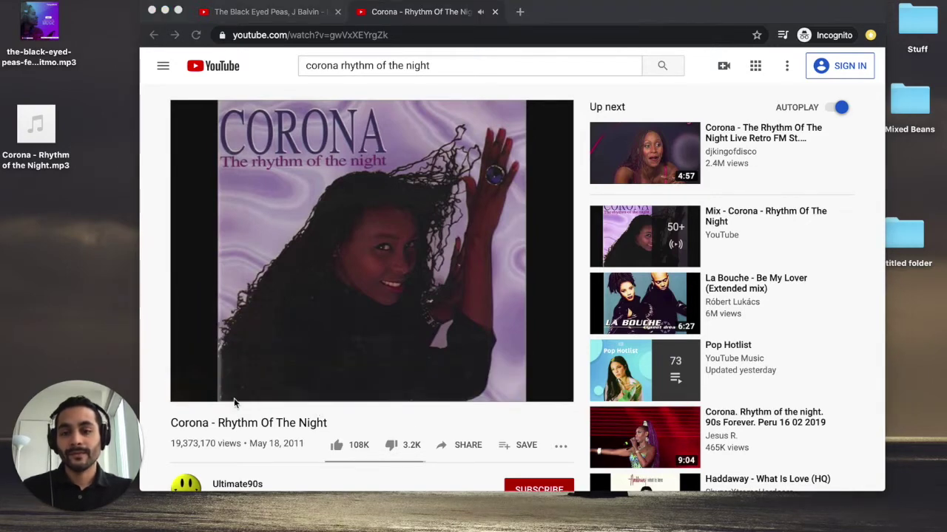
click(191, 389)
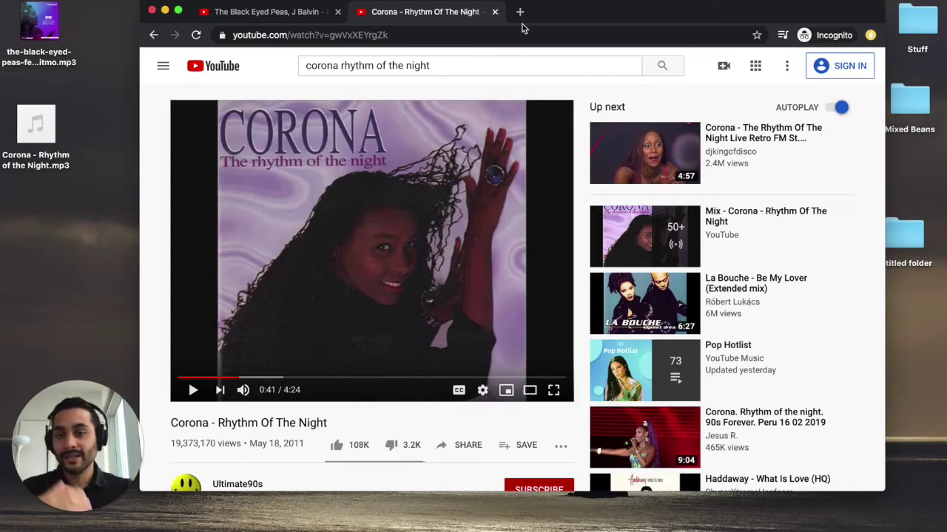
click(279, 10)
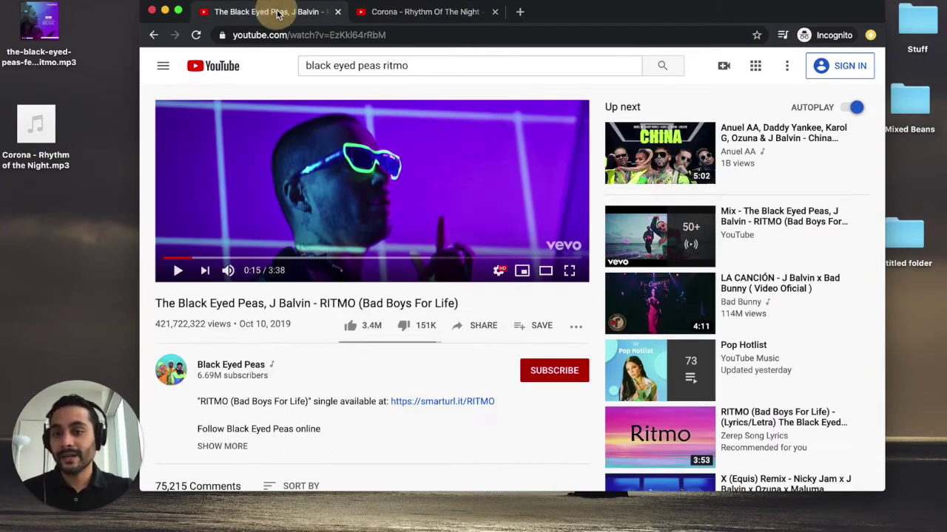
Step: Minimize the browser, switch to Logic Pro, and create two audio tracks with no input
click(165, 10)
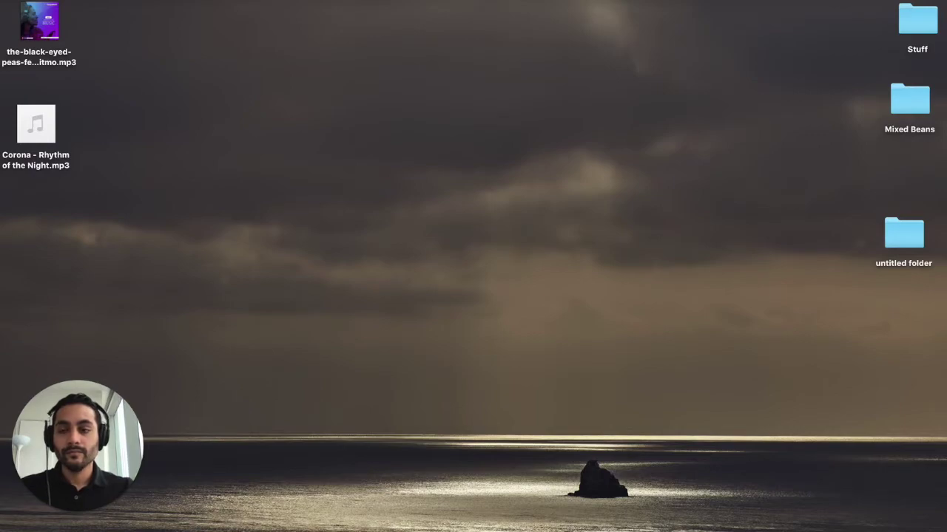
click(105, 1)
click(114, 2)
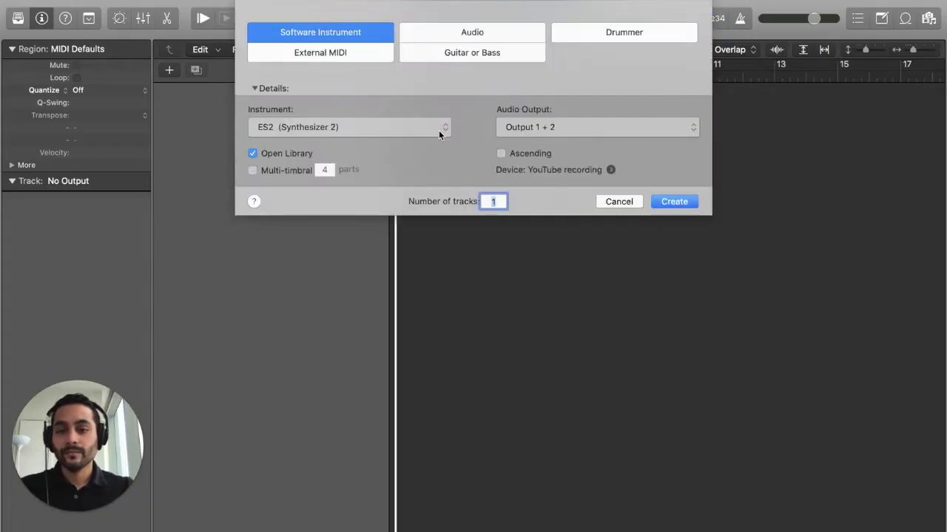
click(433, 131)
click(476, 31)
click(474, 31)
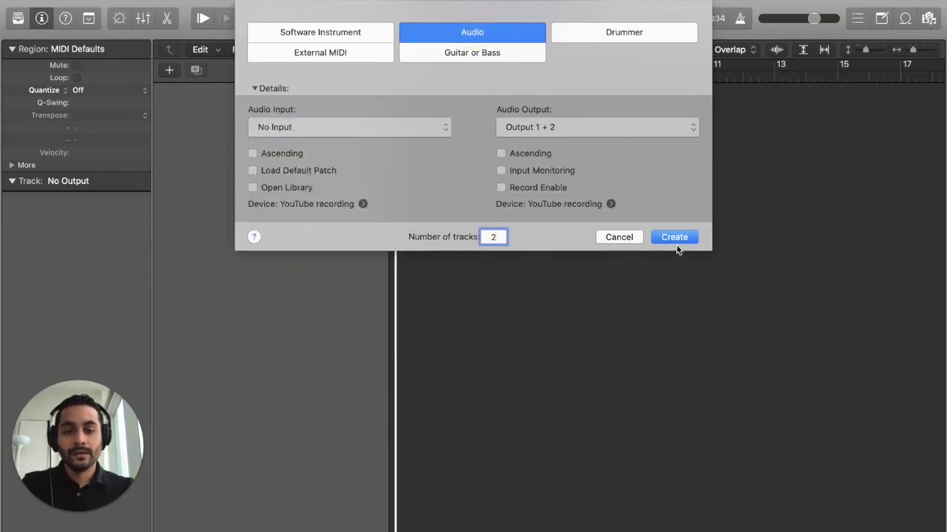
click(675, 238)
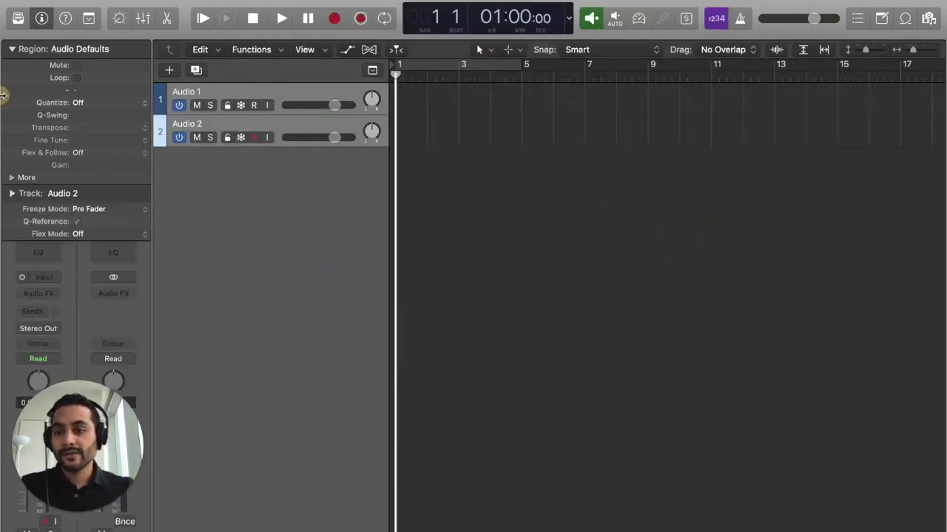
Step: Import the desktop Black Eyed Peas MP3 onto track 1 and the Corona MP3 onto track 2, placing the Corona region at bar 2
drag(82, 102, 112, 102)
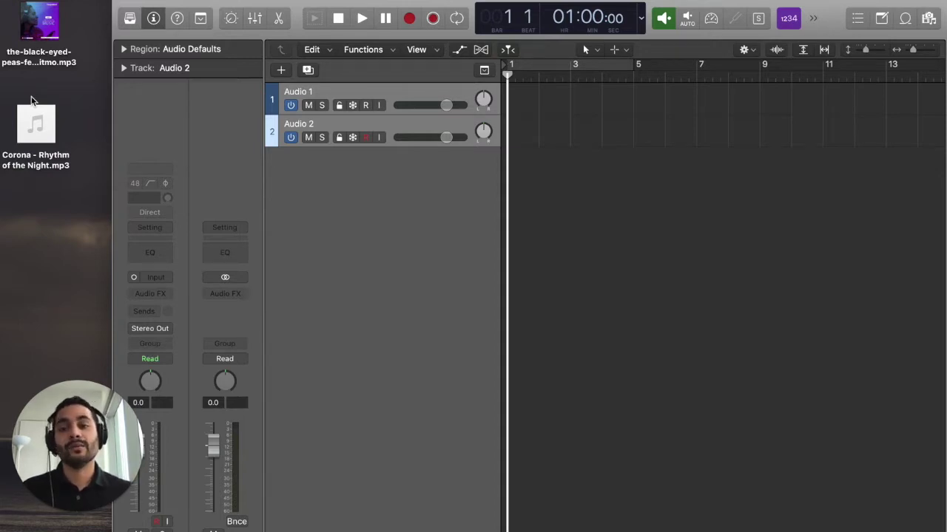
drag(41, 22, 534, 97)
drag(35, 124, 569, 139)
drag(642, 130, 587, 126)
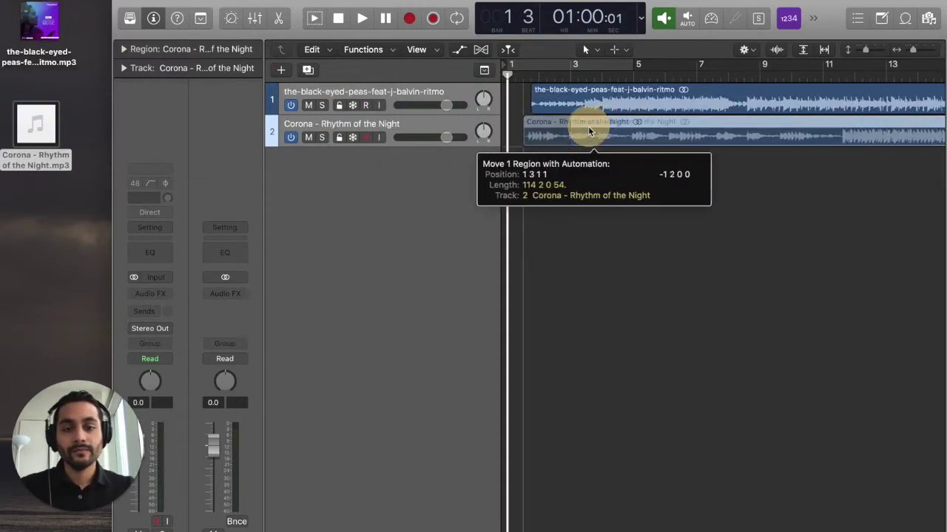
key(space)
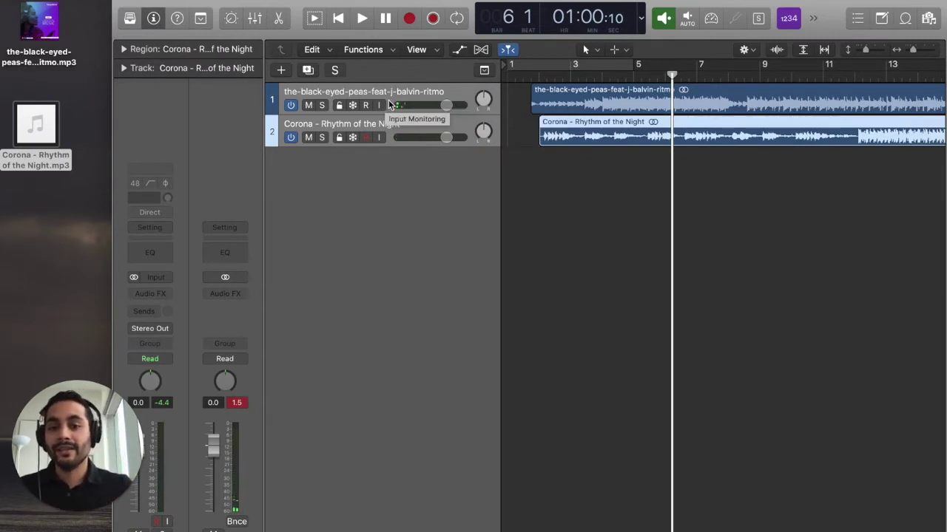
Step: Insert a BPM Counter on the Black Eyed Peas track in place of the Channel EQ
click(409, 94)
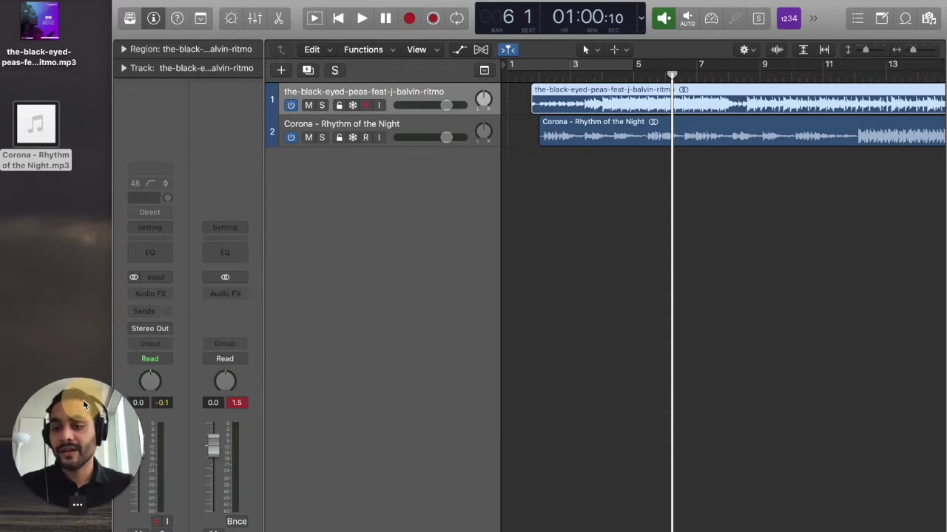
click(150, 252)
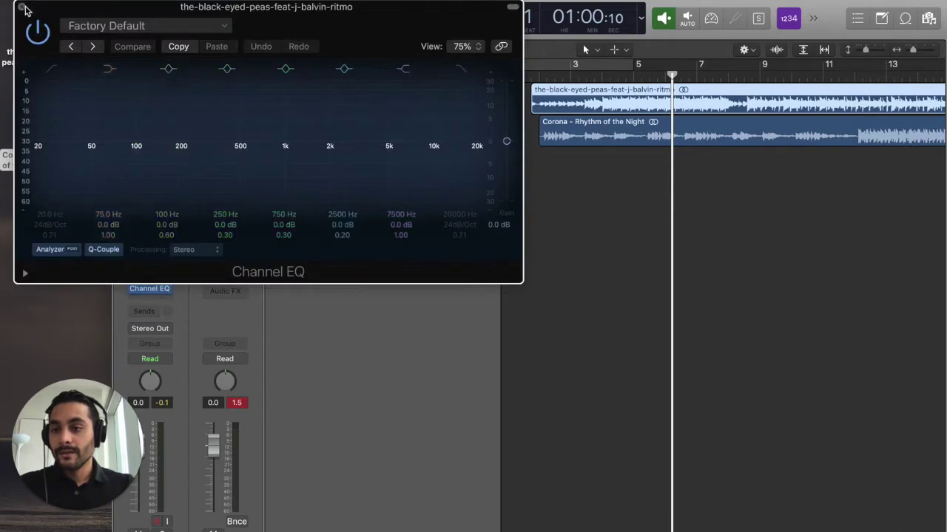
click(21, 7)
click(161, 293)
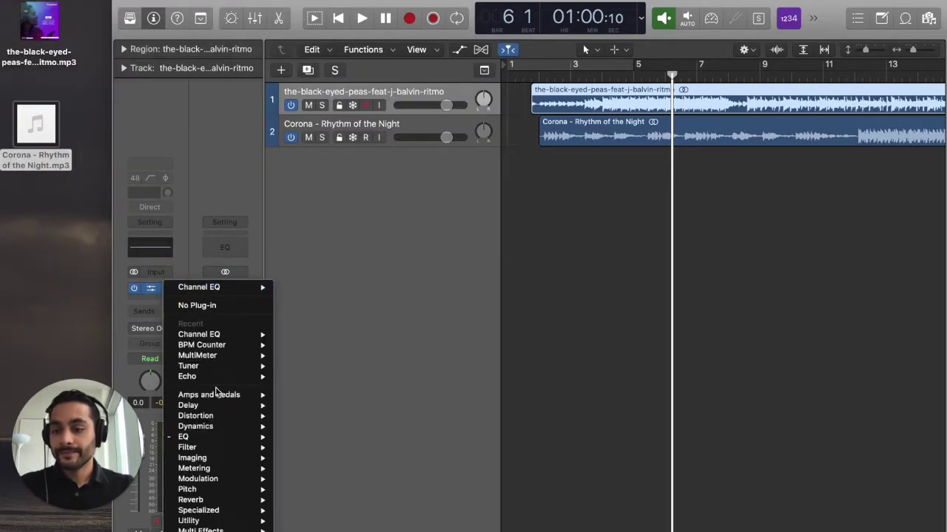
click(299, 345)
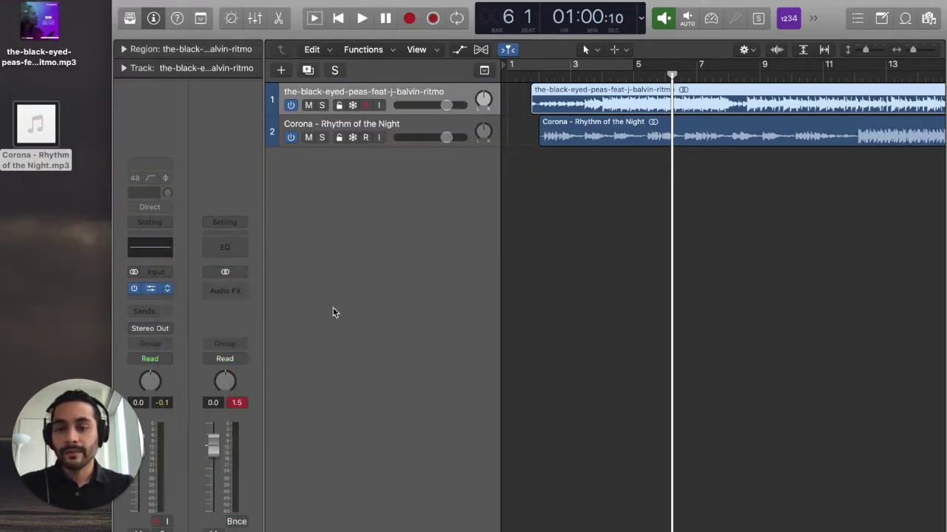
Step: Insert a stereo BPM Counter on the Corona - Rhythm of the Night track
click(402, 124)
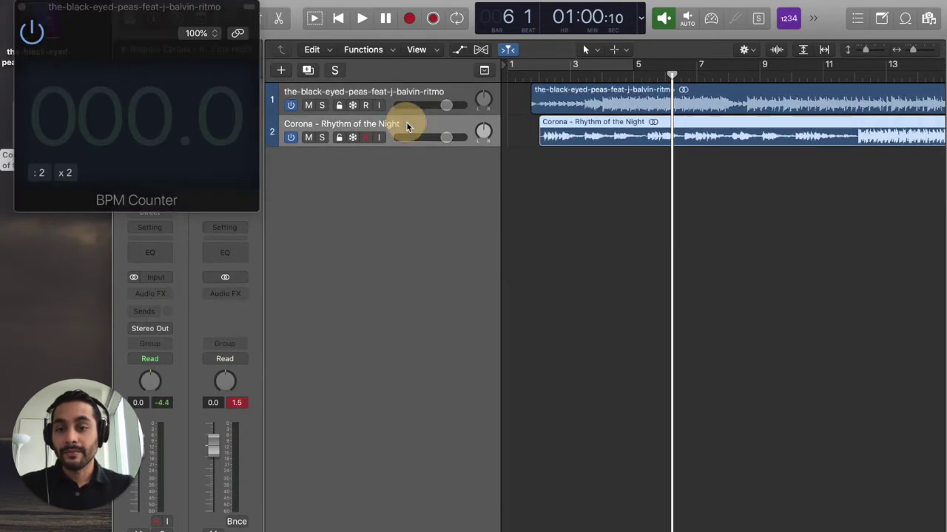
click(167, 295)
mouse_move(172, 331)
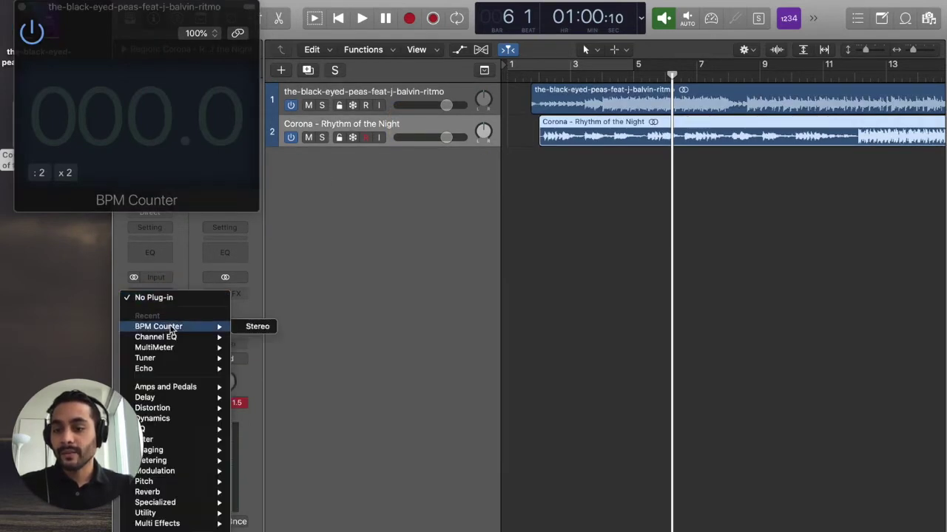
click(253, 327)
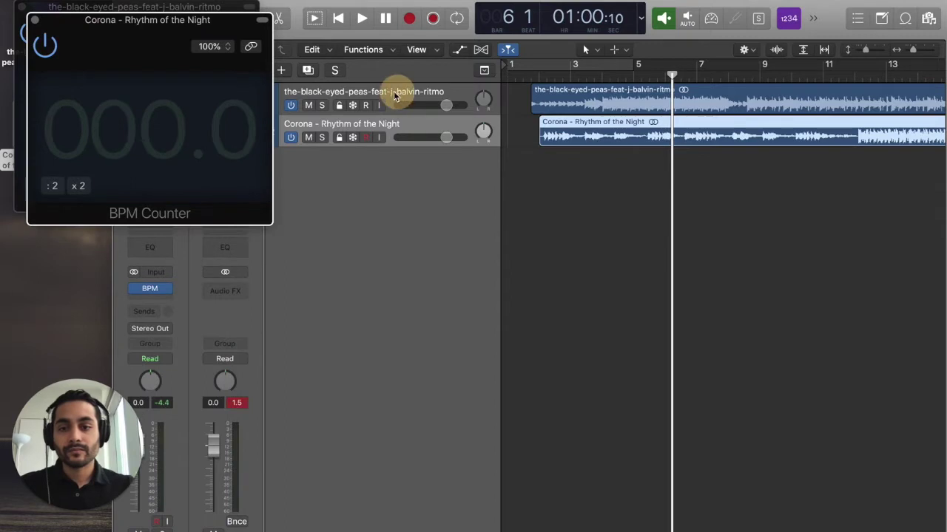
Step: Solo the Black Eyed Peas track and close the Corona track's BPM Counter window
click(397, 94)
click(321, 105)
drag(199, 20, 394, 142)
click(100, 170)
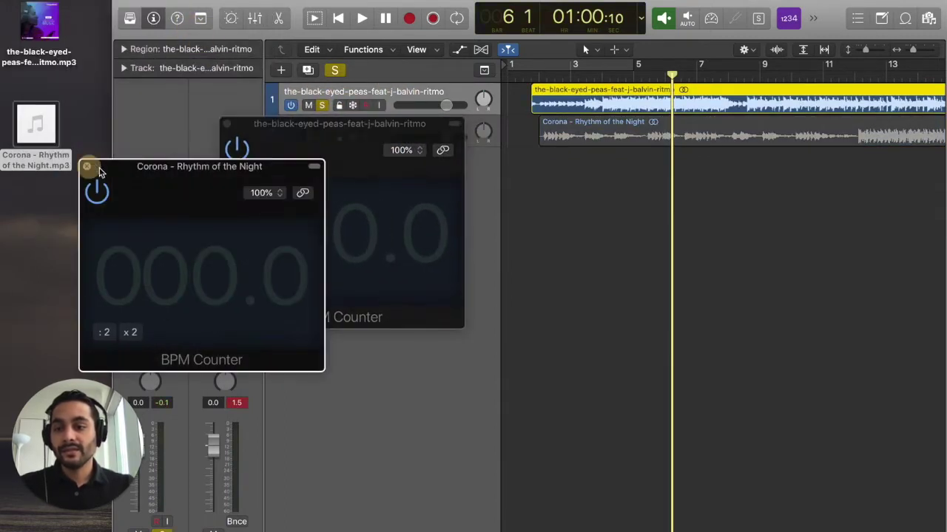
click(87, 167)
Step: Play the soloed Black Eyed Peas track from its start to measure its tempo with the BPM Counter
click(531, 74)
key(space)
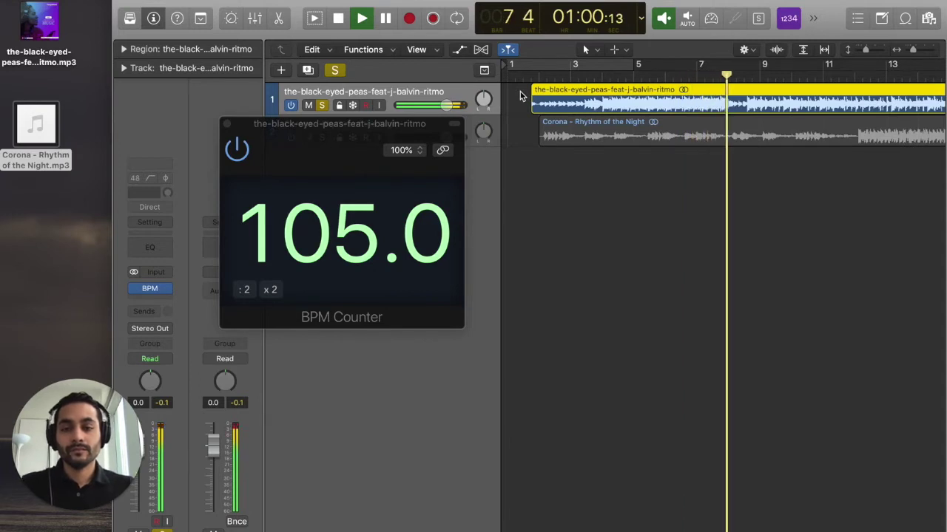
key(space)
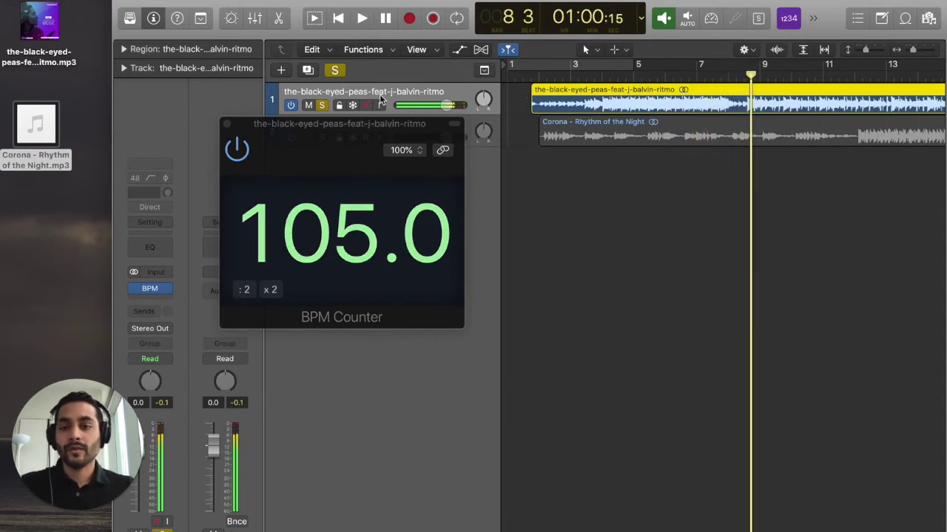
Step: Insert a stereo Tuner from the metering plug-ins on the Black Eyed Peas track, after its BPM Counter
drag(372, 116, 528, 161)
click(164, 301)
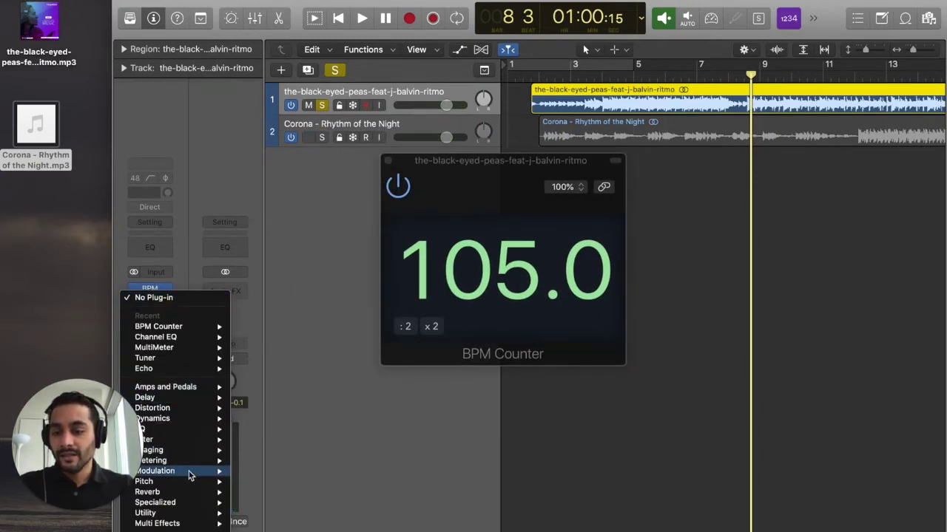
mouse_move(200, 471)
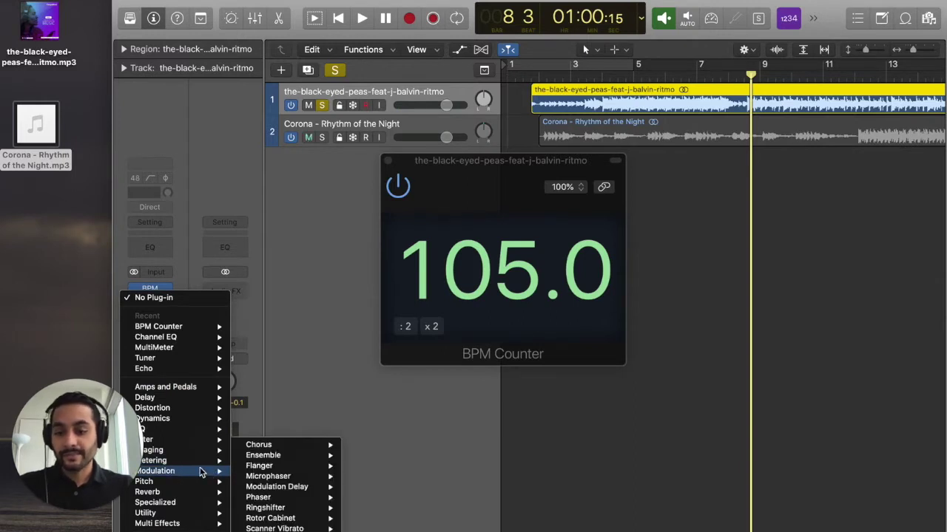
mouse_move(206, 451)
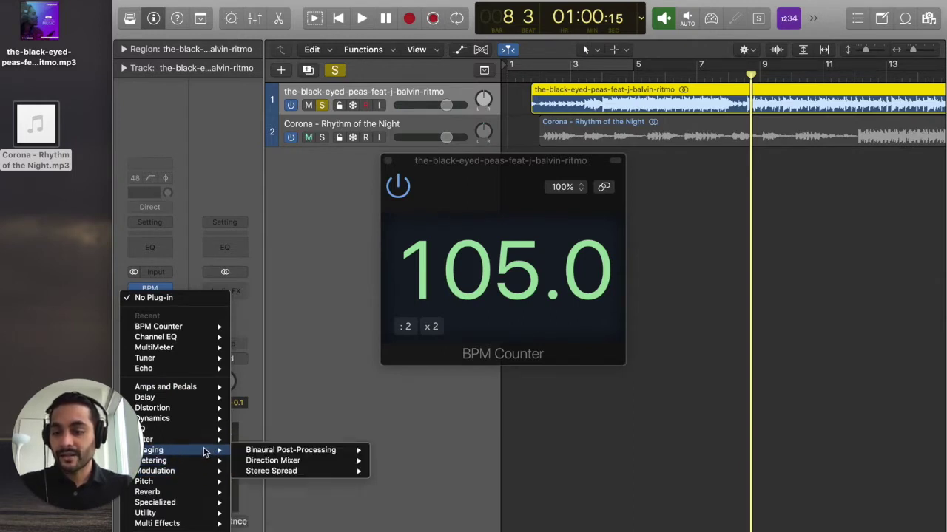
mouse_move(279, 473)
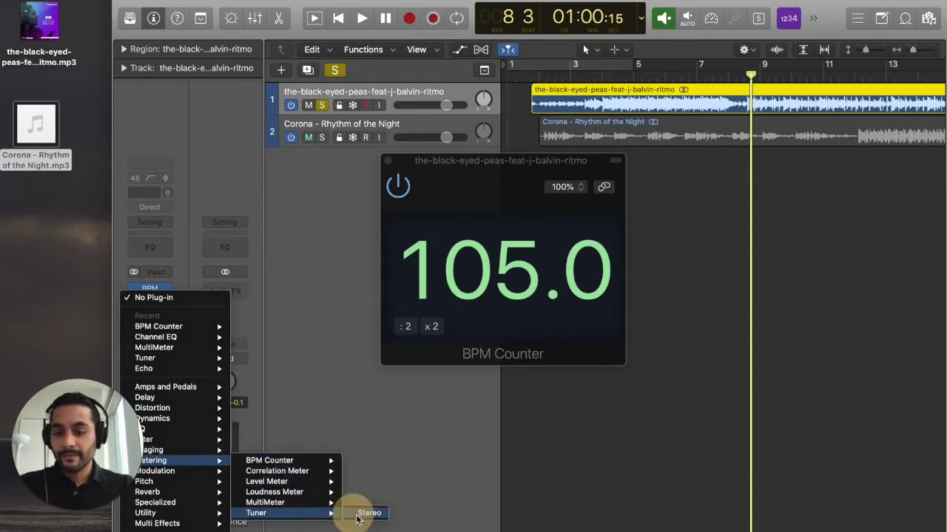
key(Escape)
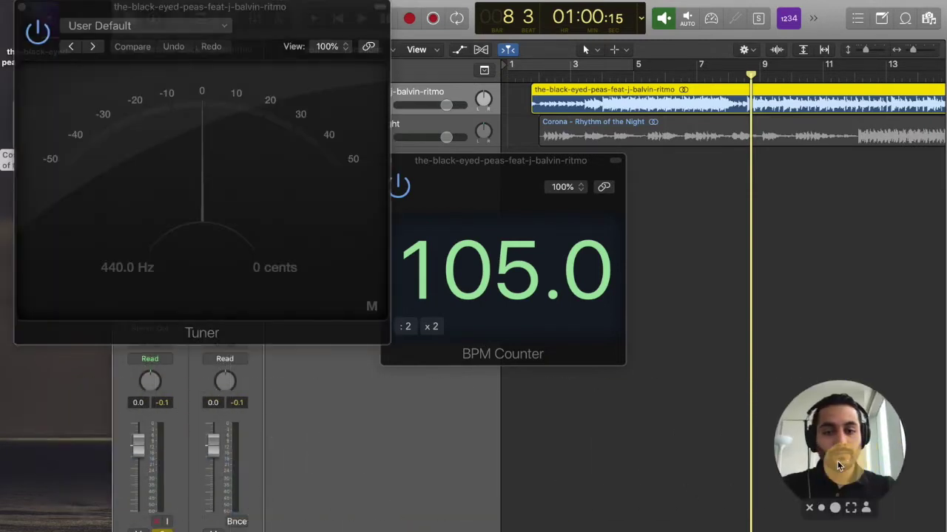
Step: Play the Black Eyed Peas track from bar 2 to read its pitch with the Tuner, and close both plug-in windows
click(530, 75)
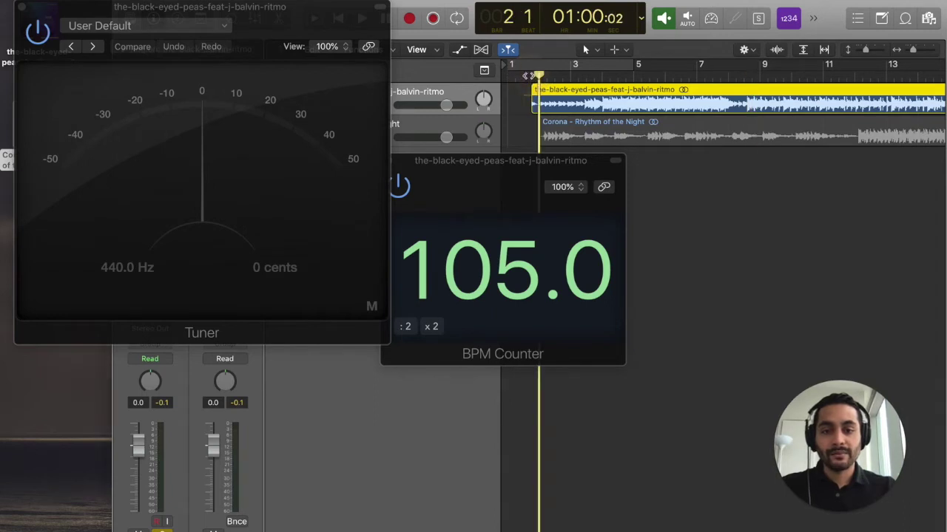
key(space)
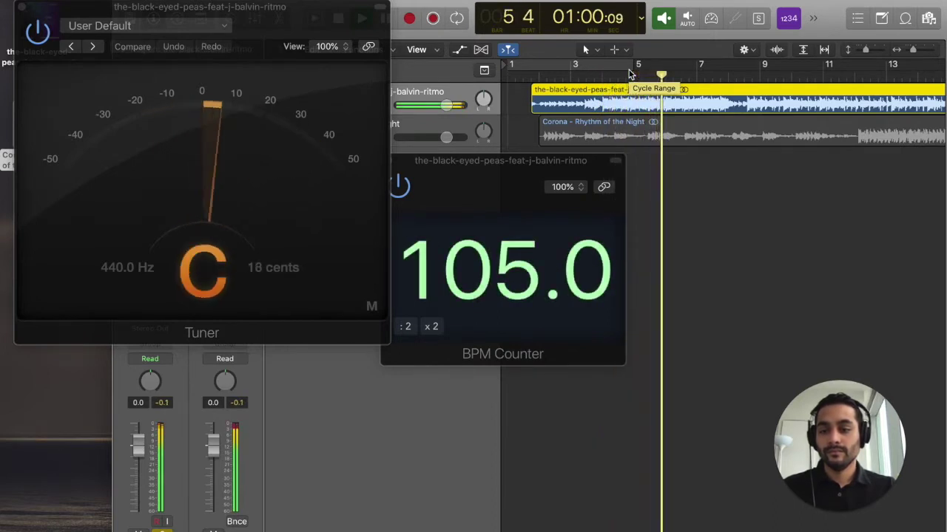
key(space)
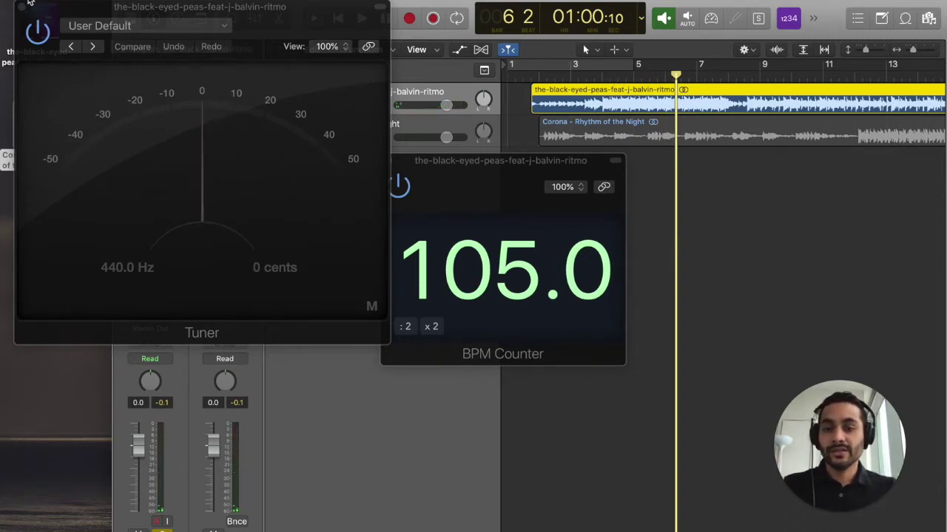
click(20, 9)
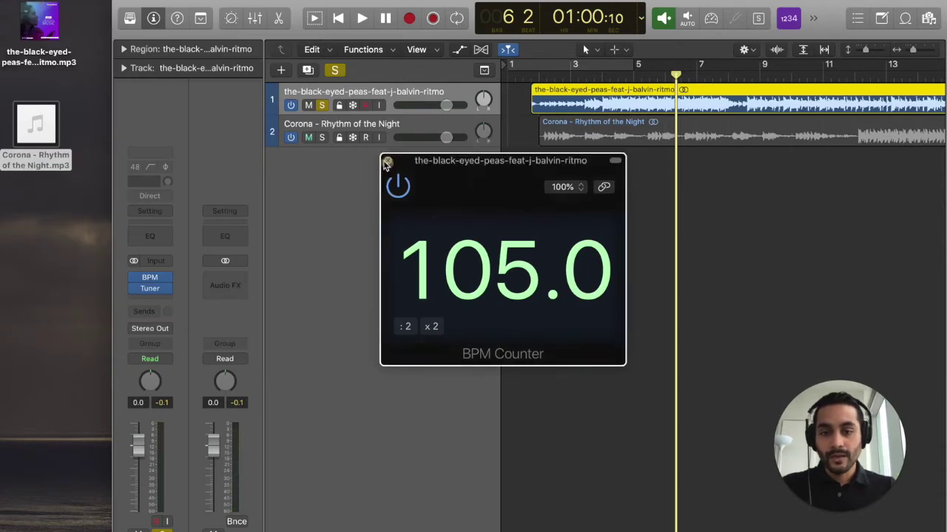
click(387, 161)
Step: Switch the solo from the Black Eyed Peas track to the Corona track and return the playhead to bar 2
click(321, 137)
click(322, 105)
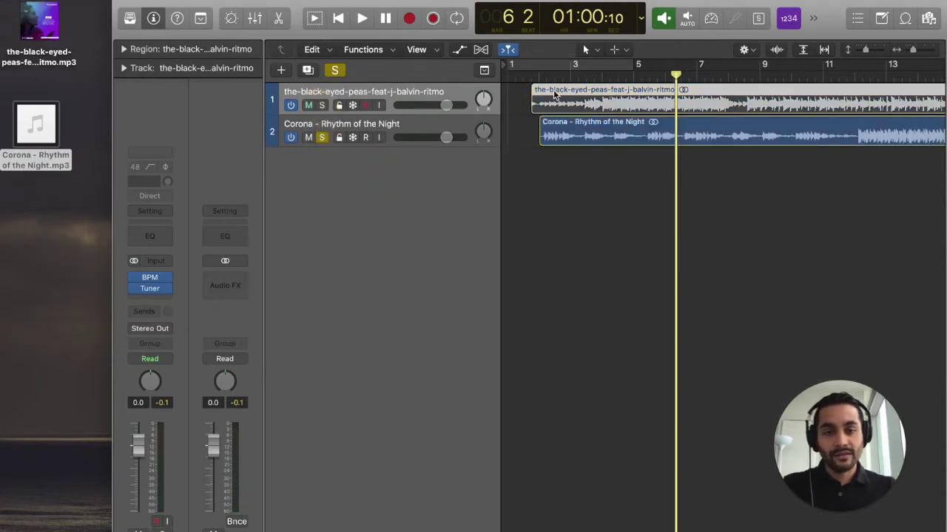
click(539, 72)
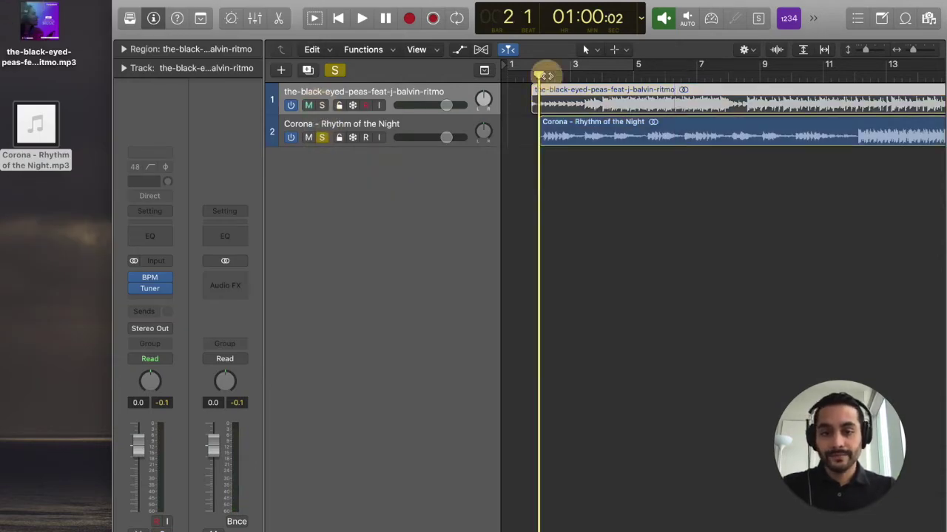
Step: Insert a Tuner on the Corona track and move its window clear of the channel strip
click(432, 128)
click(150, 297)
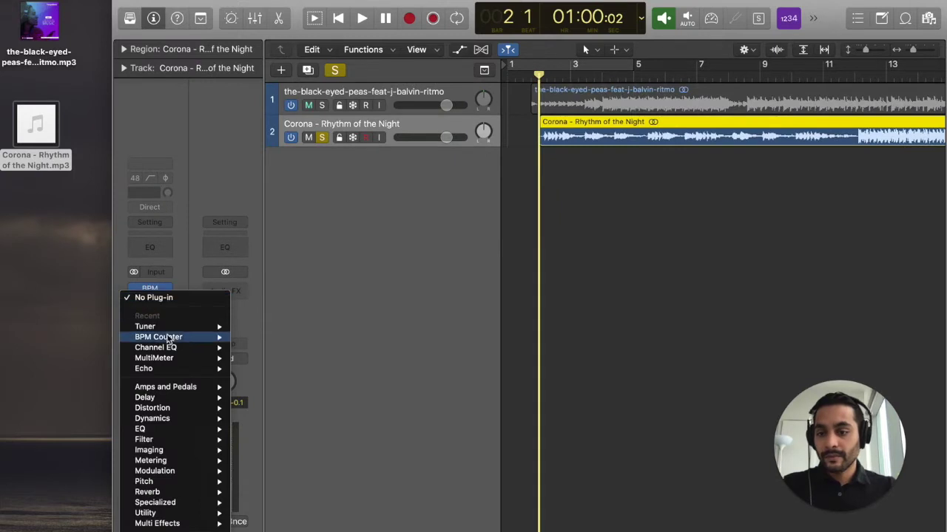
click(152, 326)
drag(363, 63, 661, 209)
Step: Open the Corona track's BPM Counter and play the song from bar 2 to read its tempo and pitch
click(150, 278)
key(space)
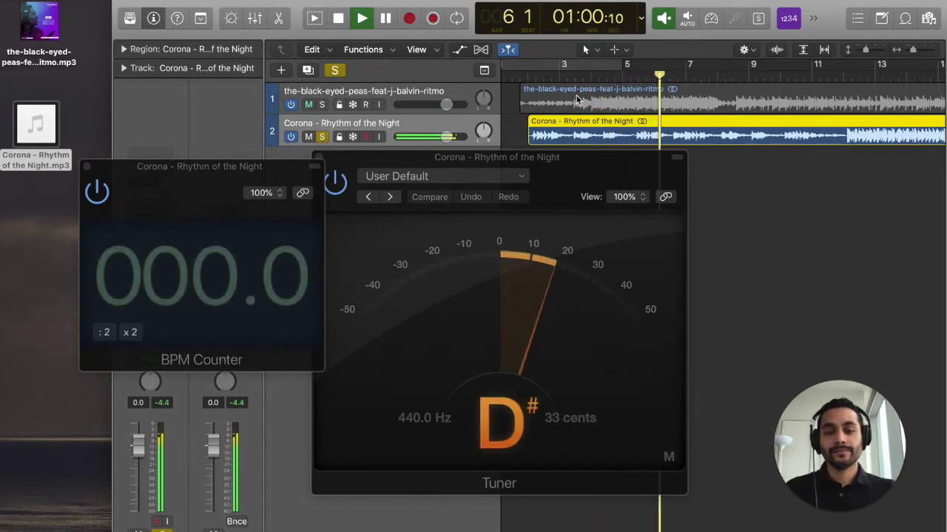
click(845, 76)
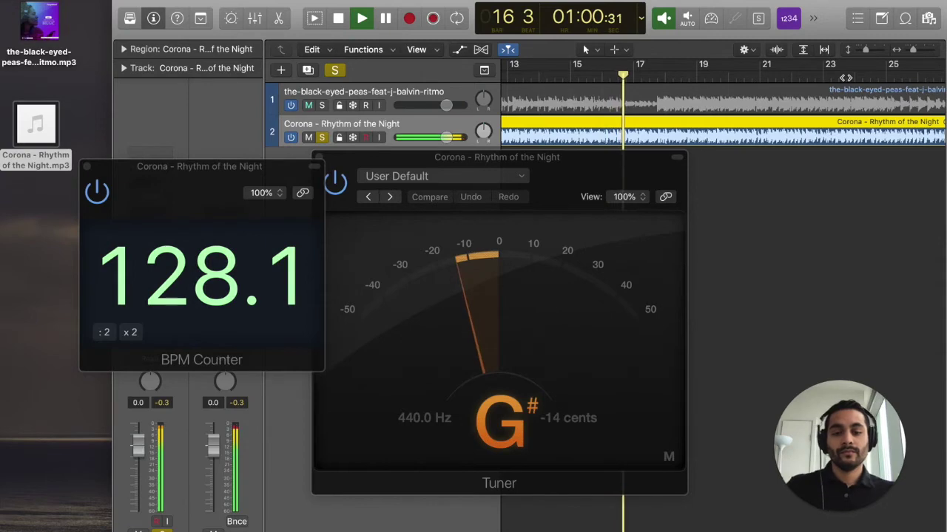
key(space)
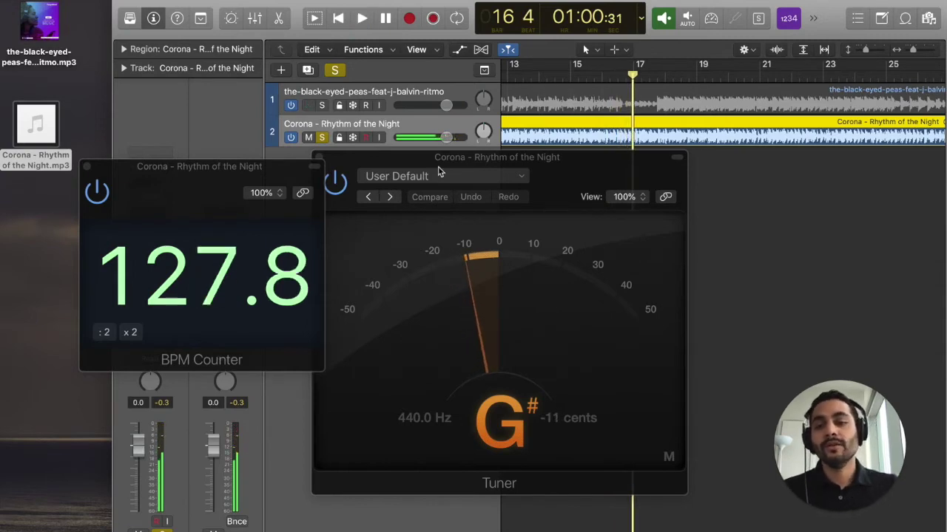
Step: Close the Corona track's Tuner and BPM Counter windows
drag(403, 161, 427, 162)
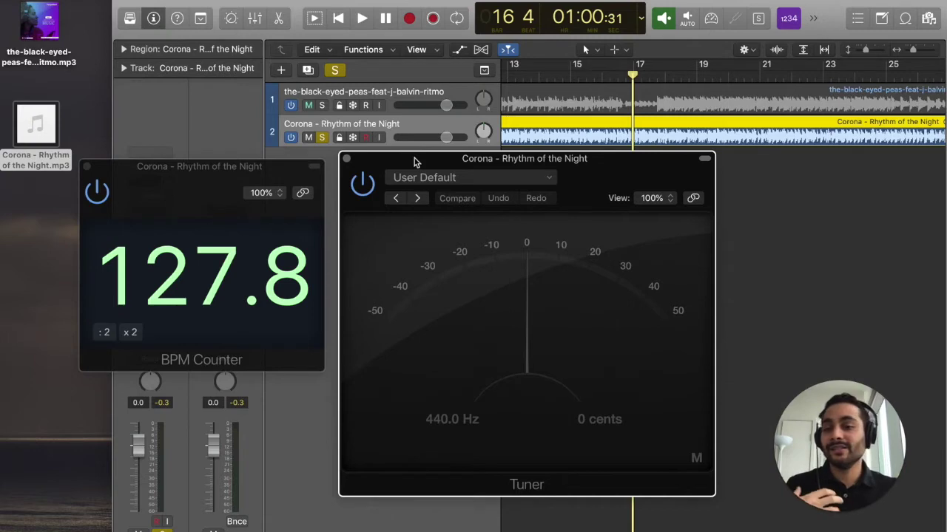
drag(409, 160, 267, 201)
click(236, 198)
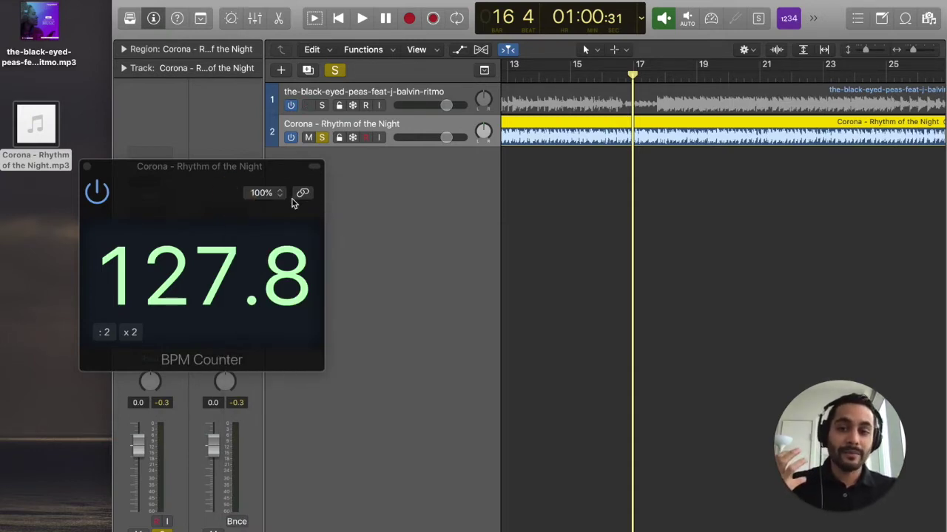
drag(186, 171, 153, 214)
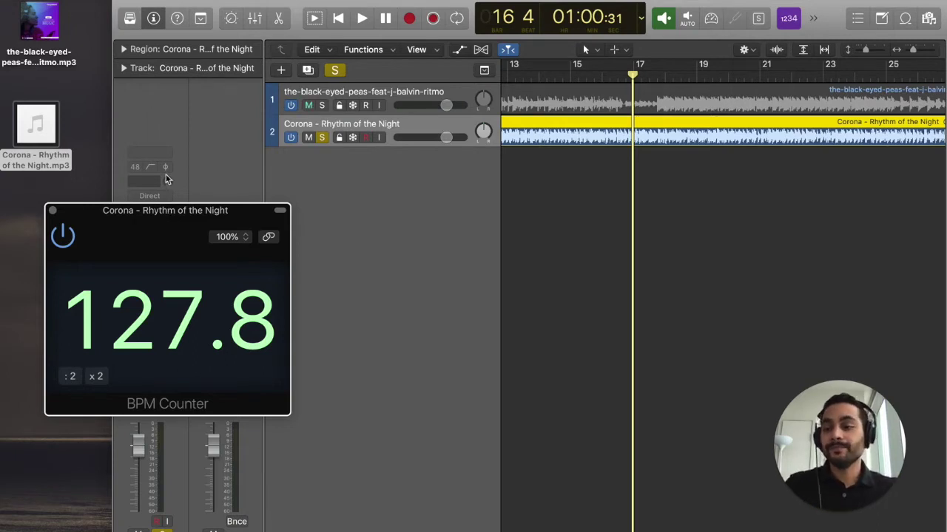
click(52, 210)
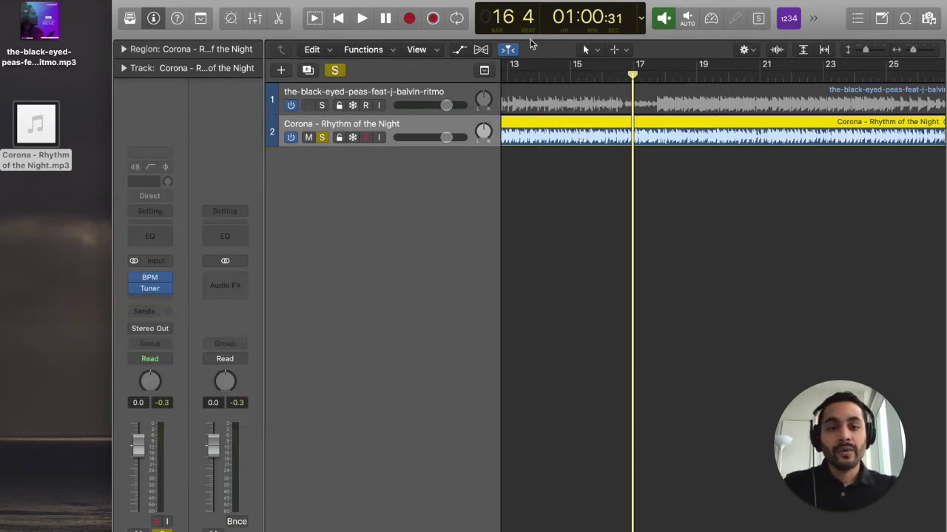
Step: Switch the transport display to Beats & Project and set the project tempo to 128
click(641, 17)
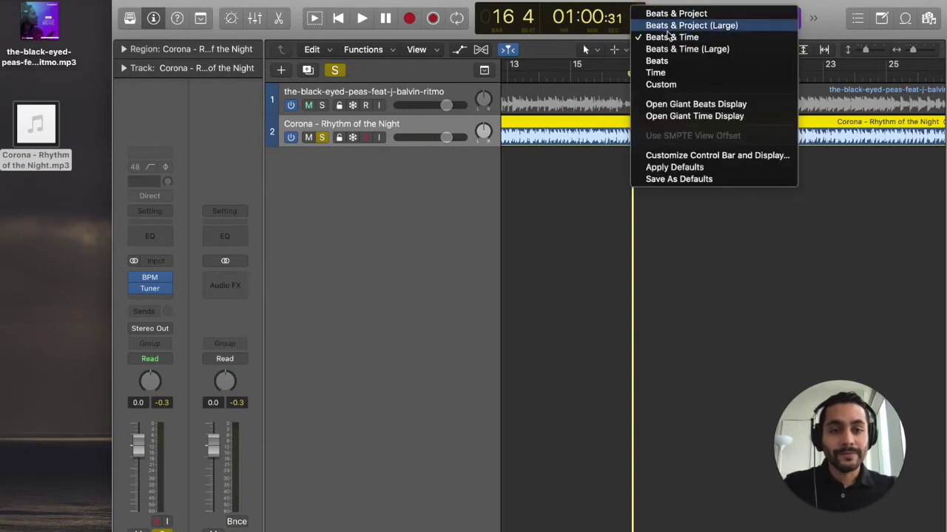
click(669, 14)
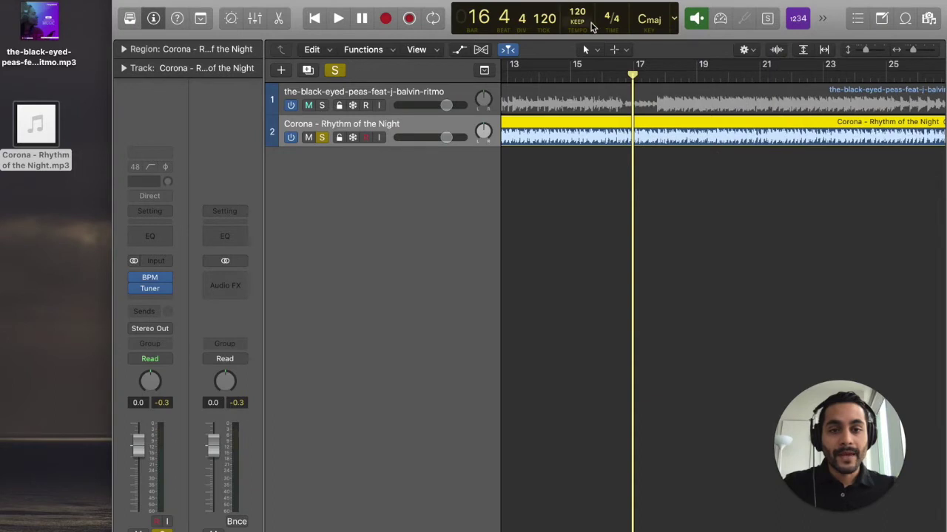
drag(577, 10, 578, 6)
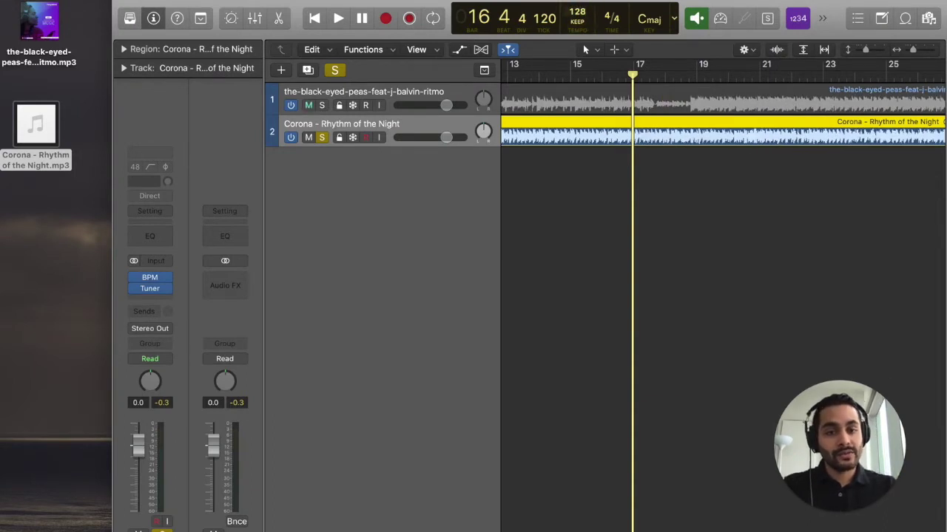
Step: Play the soloed Corona track briefly from bar 2
scroll(551, 96, left, 10)
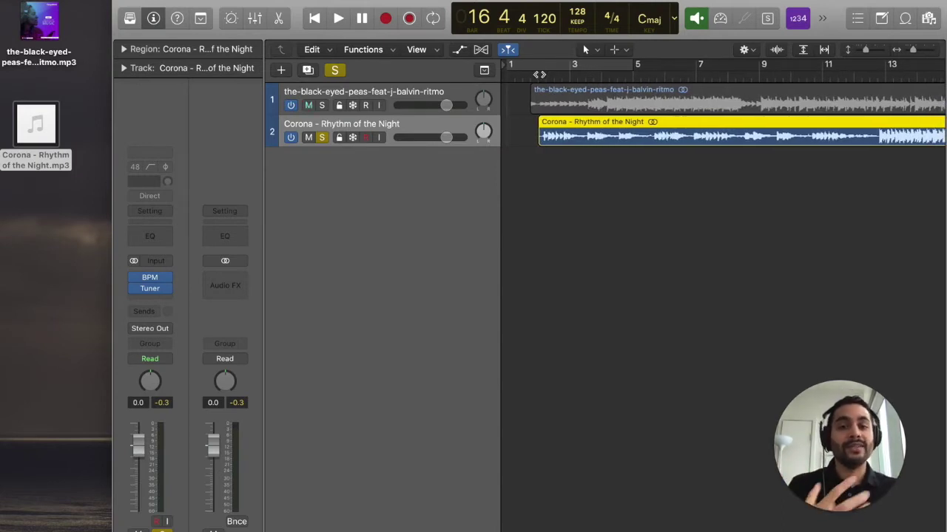
click(539, 74)
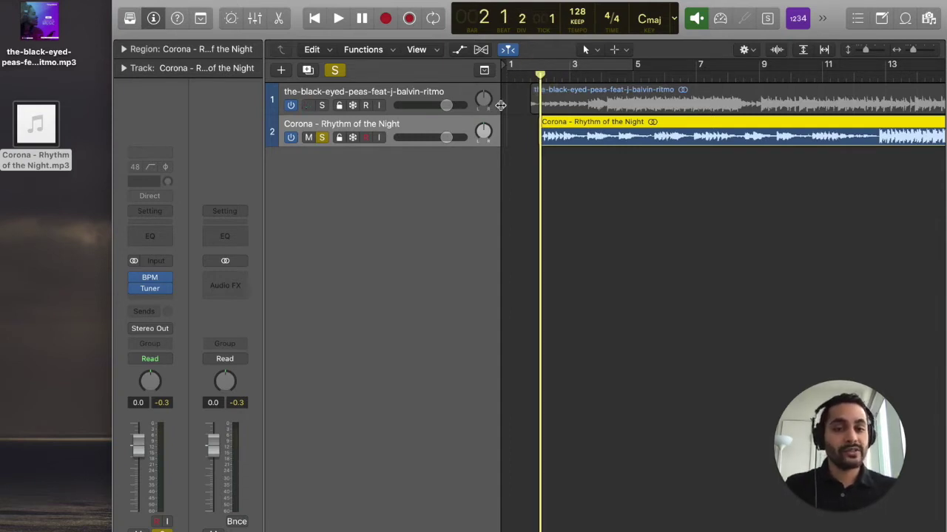
key(space)
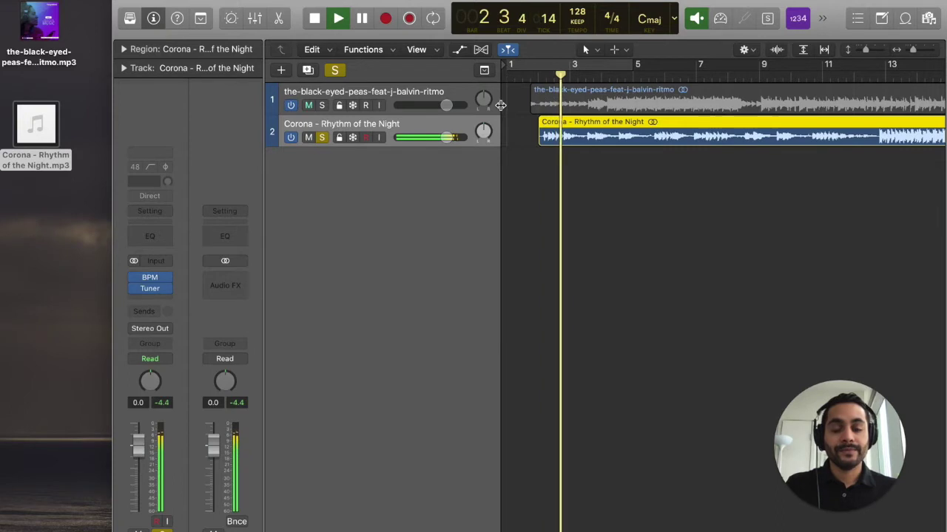
key(space)
Step: Switch the solo to the Black Eyed Peas track and play it briefly from just before bar 4
click(322, 138)
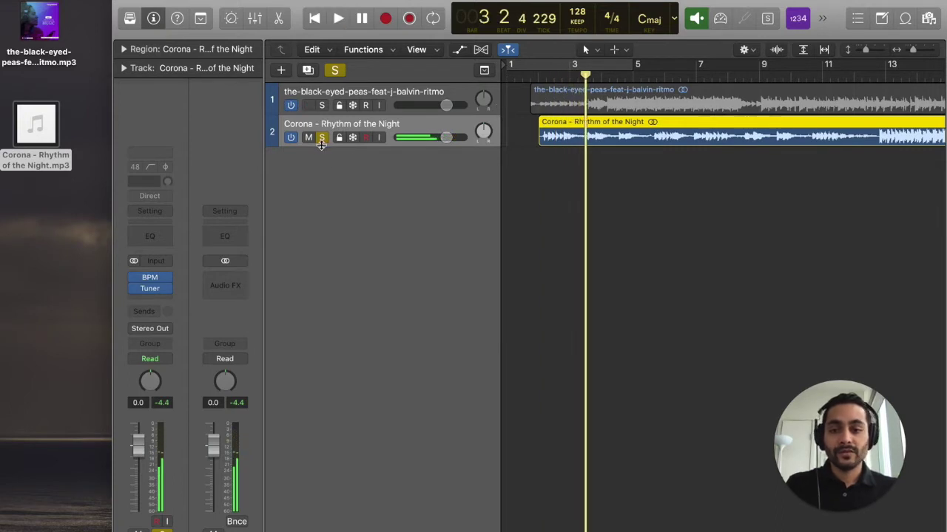
click(322, 105)
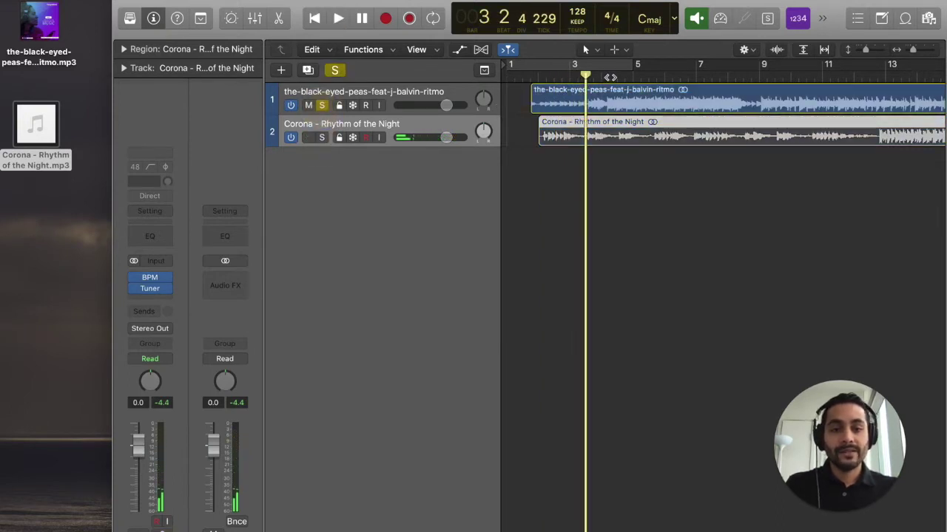
click(603, 77)
key(space)
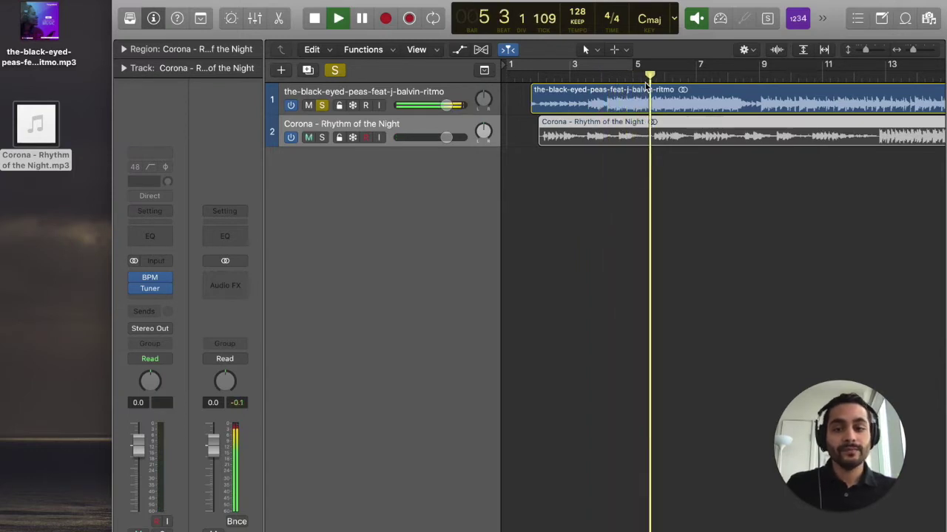
key(space)
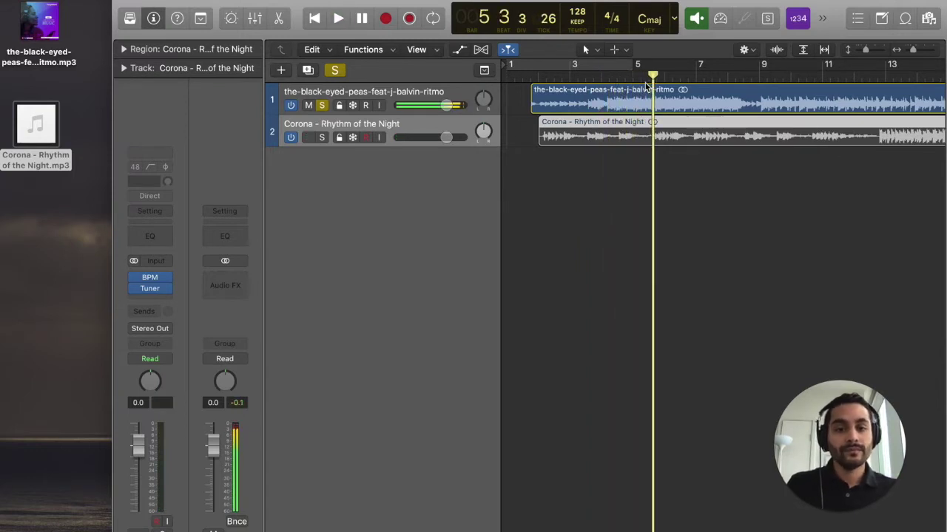
Step: Unsolo the Black Eyed Peas track and solo the Corona track again
click(421, 130)
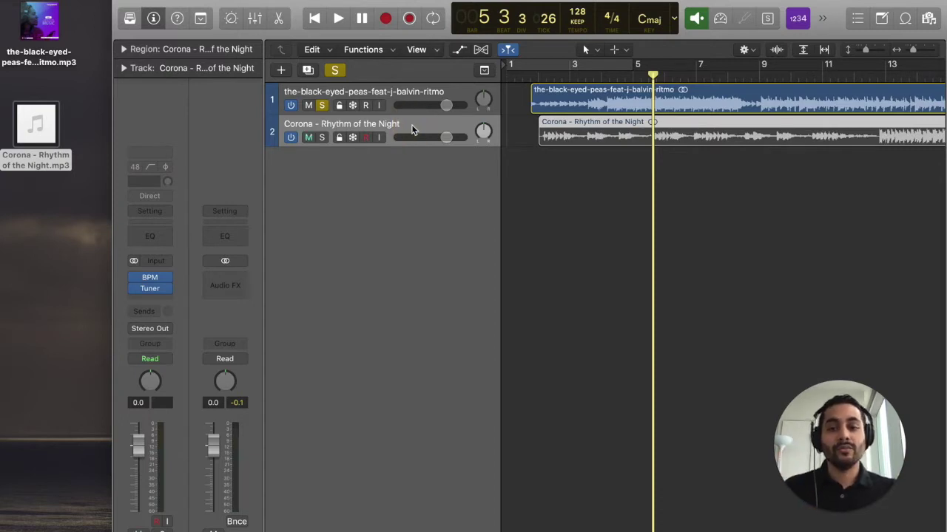
click(322, 105)
click(321, 136)
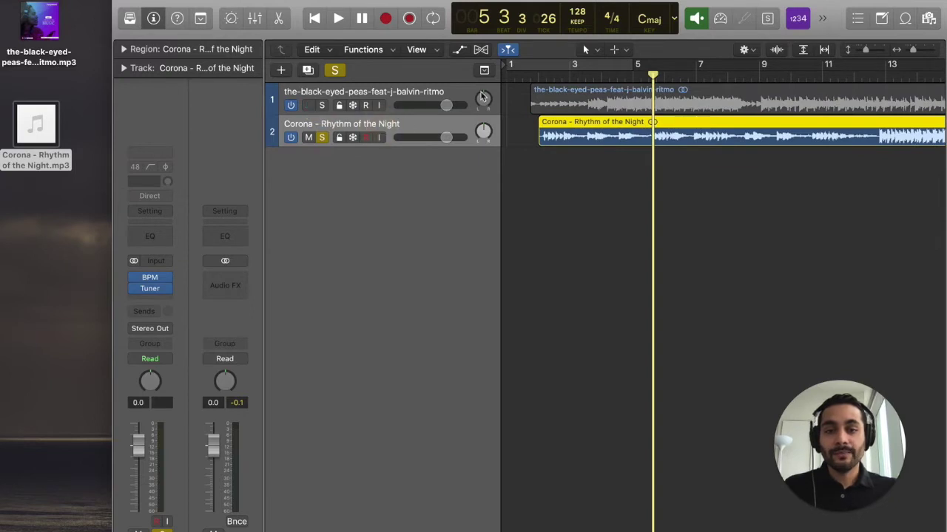
Step: Show Flex on the tracks and set the Corona track's flex mode to Flex Time - Automatic
click(481, 51)
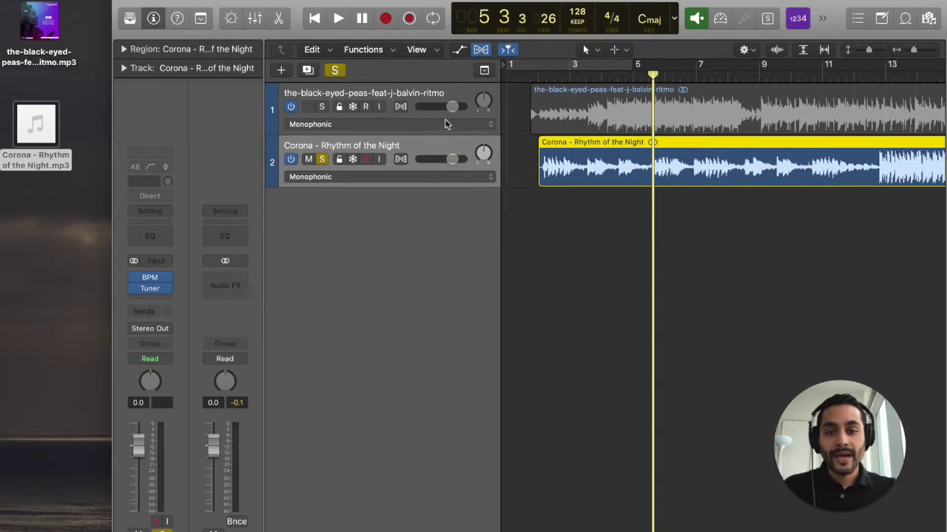
click(472, 176)
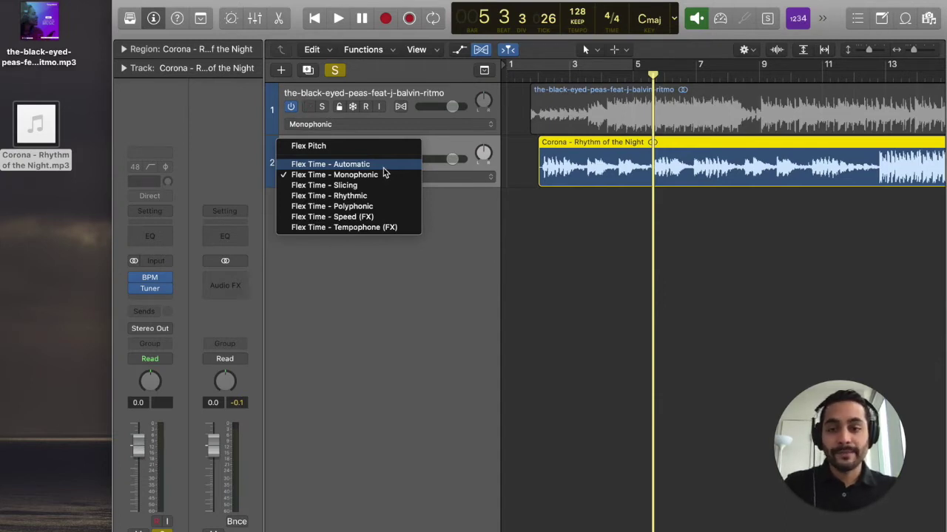
click(383, 167)
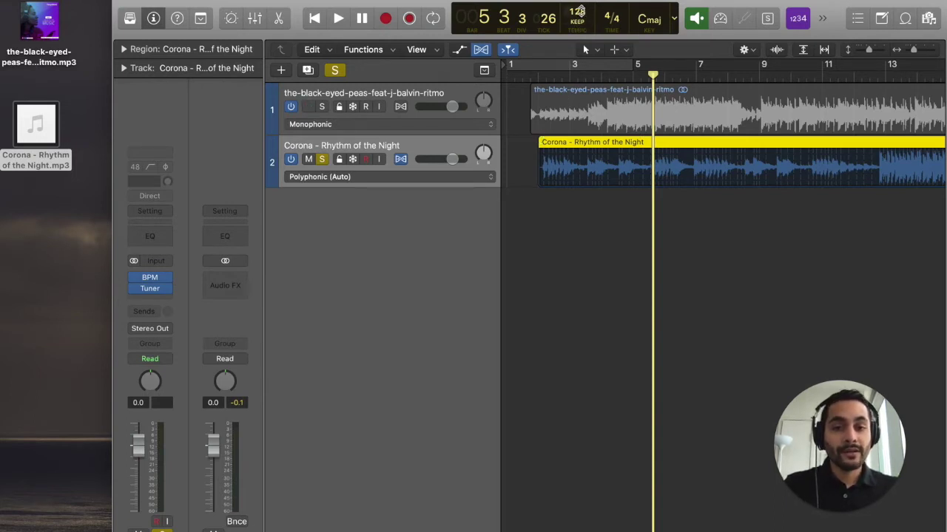
Step: Set the project tempo to 105 and align the Corona region's start with the start of the Black Eyed Peas region
drag(577, 12, 576, 31)
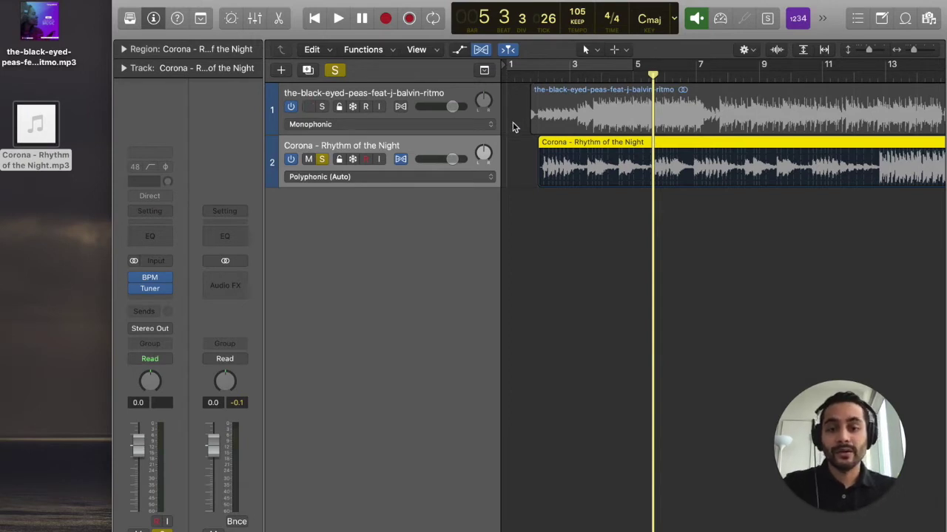
drag(574, 142, 570, 141)
Step: Play the time-stretched Corona track from just before its region's start, around bar 1 beat 3
click(538, 76)
click(525, 76)
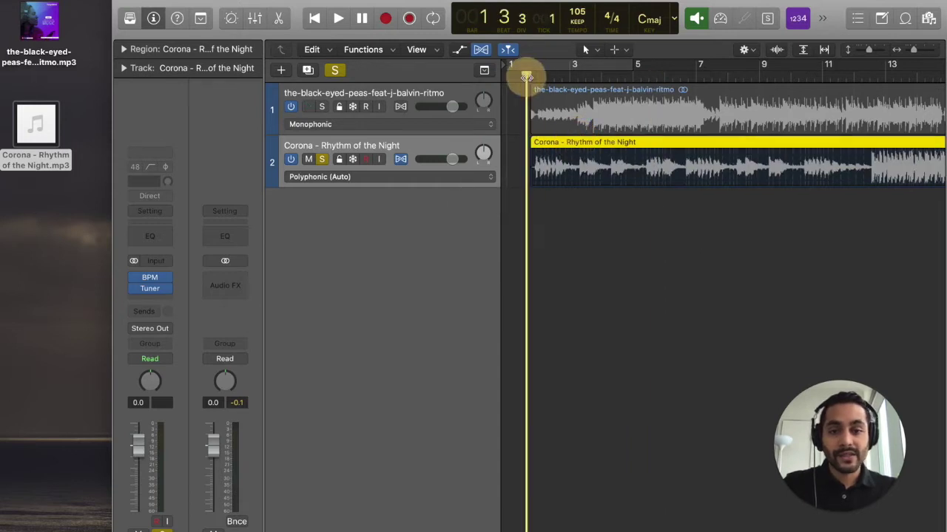
key(space)
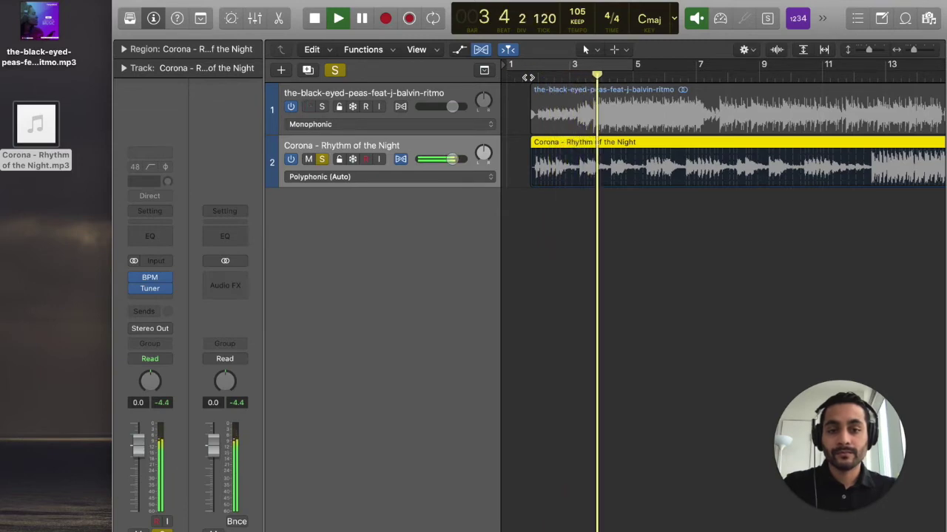
key(space)
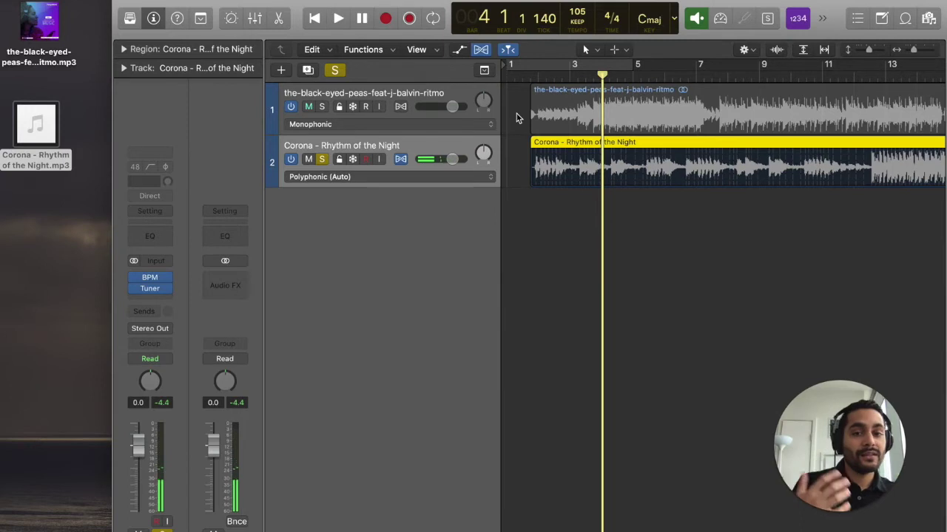
Step: Switch the solo to the Black Eyed Peas track and play it from just before its region's start for comparison
click(322, 108)
click(322, 159)
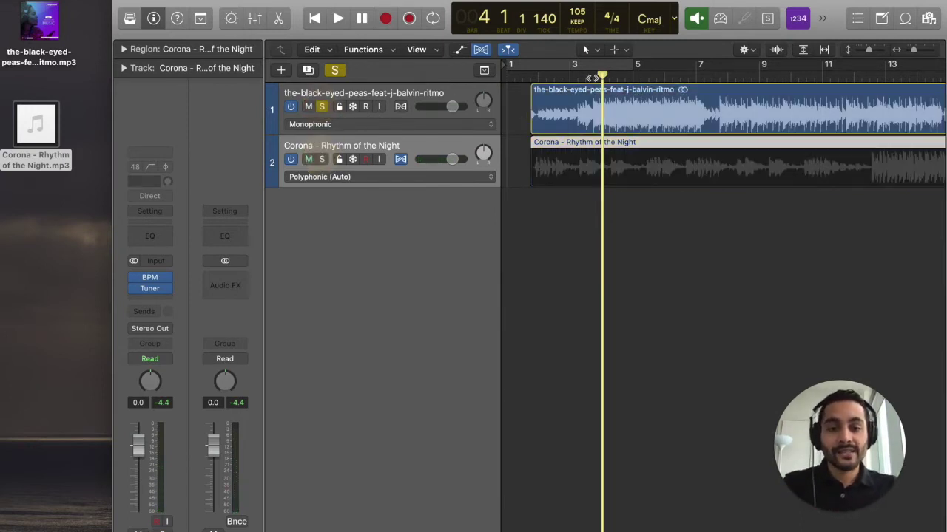
click(528, 74)
key(space)
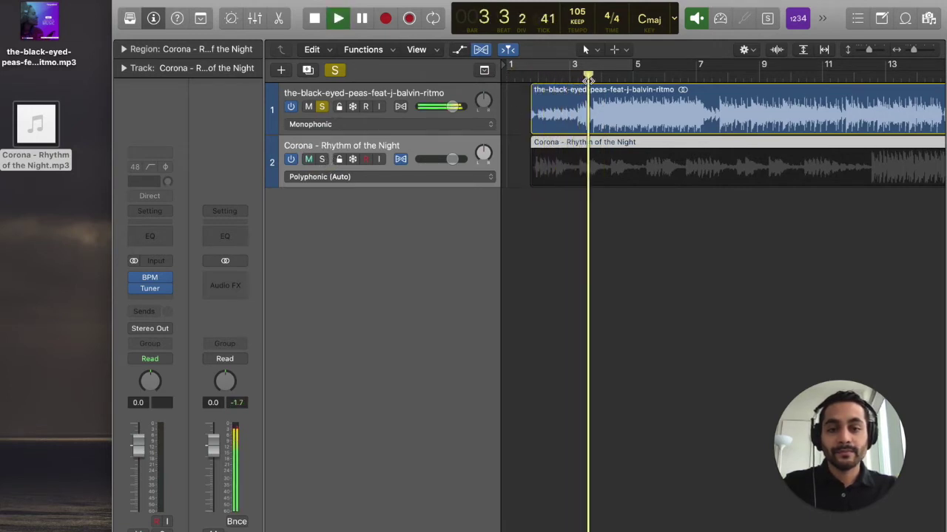
key(space)
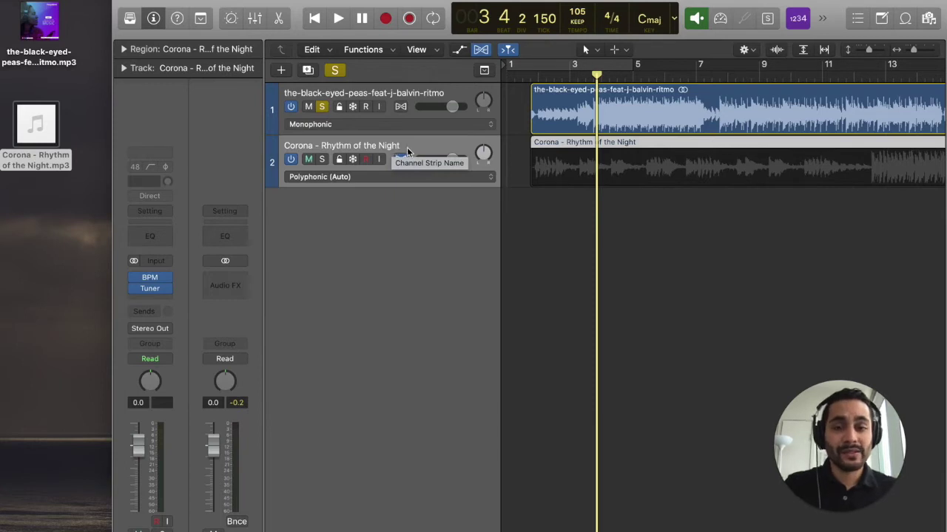
Step: Enlarge the tracks and set a cycle range from the Black Eyed Peas region's start to just before bar 4
drag(871, 49, 916, 52)
scroll(795, 103, left, 3)
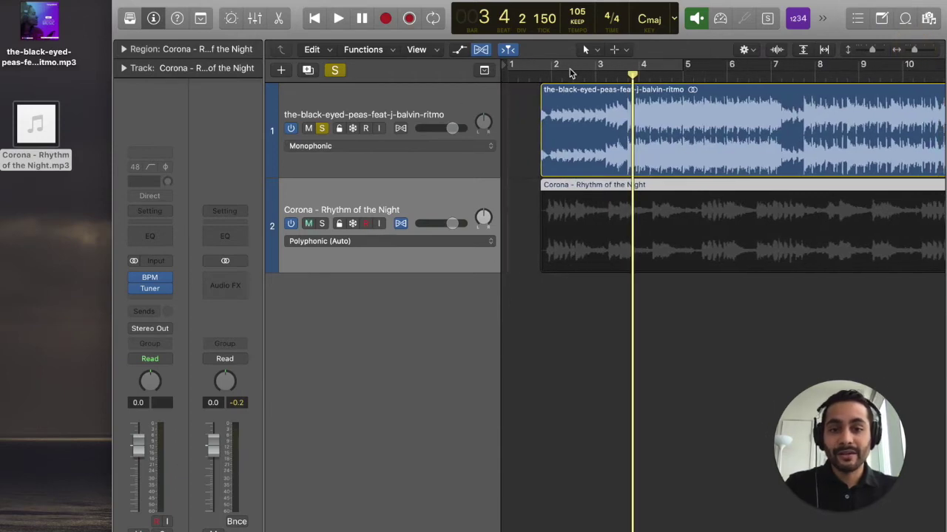
drag(551, 67, 633, 73)
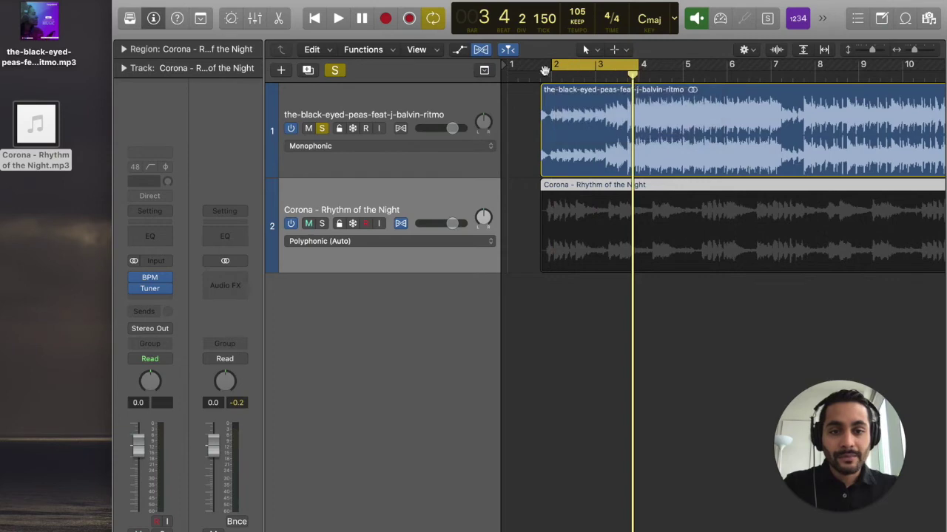
drag(542, 68, 541, 67)
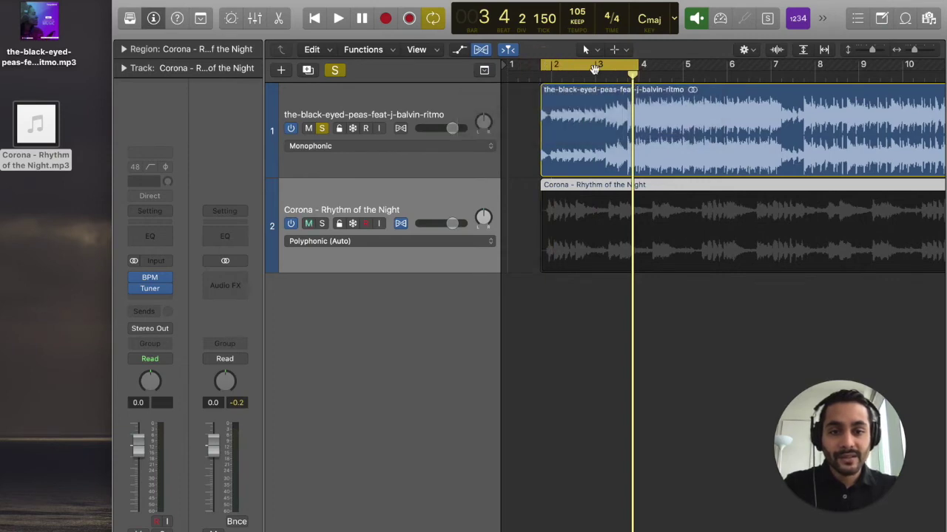
Step: Play the soloed Black Eyed Peas track within the cycle range, up to bar 3 beat 3
key(space)
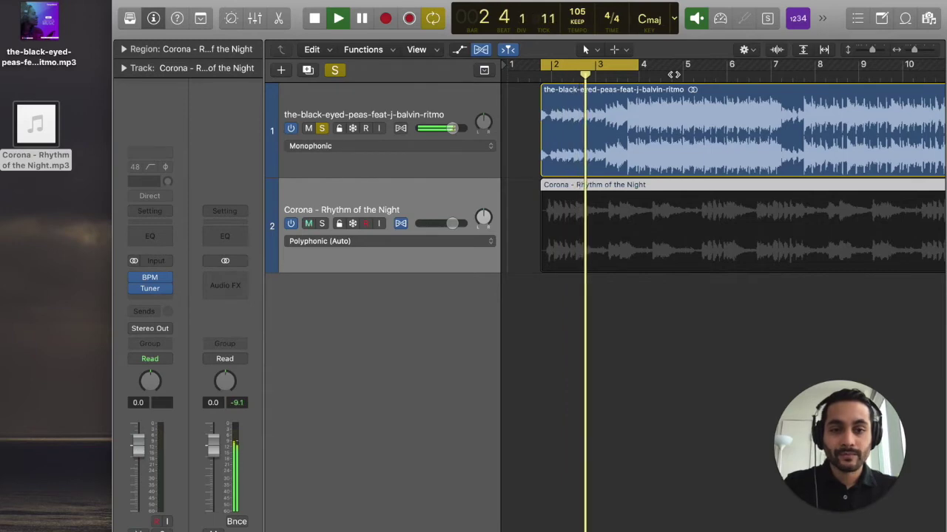
scroll(674, 75, right, 1)
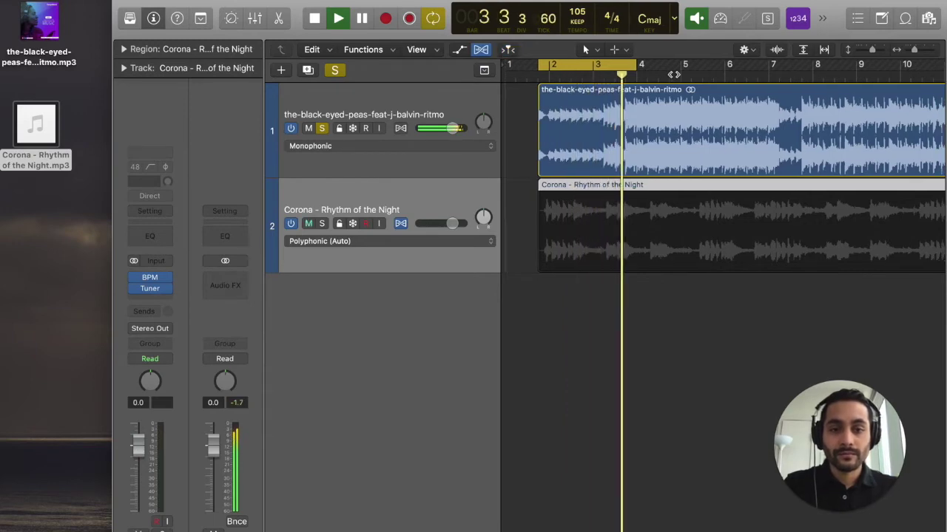
key(space)
drag(636, 64, 625, 65)
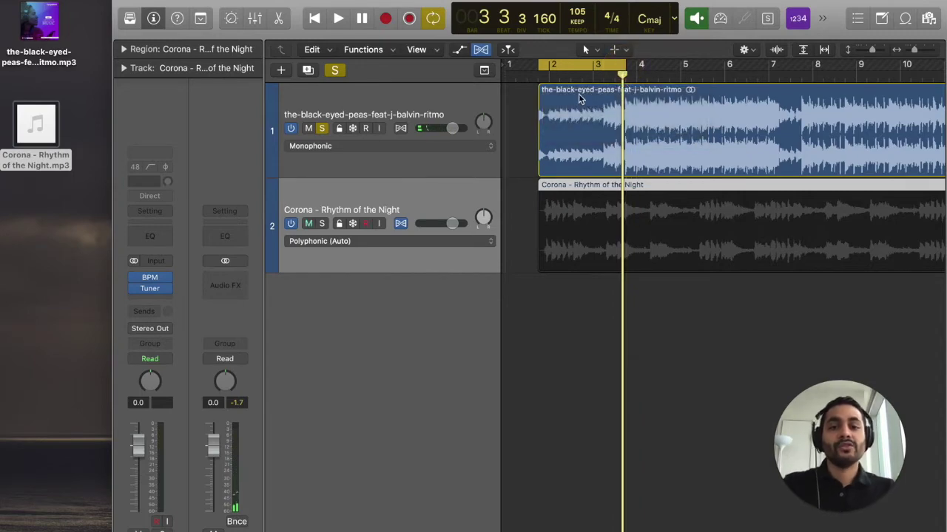
Step: Move both song regions to the start of bar 1 and set the cycle range from bar 1 to bar 3
drag(562, 94, 530, 92)
drag(508, 68, 596, 66)
drag(581, 190, 545, 187)
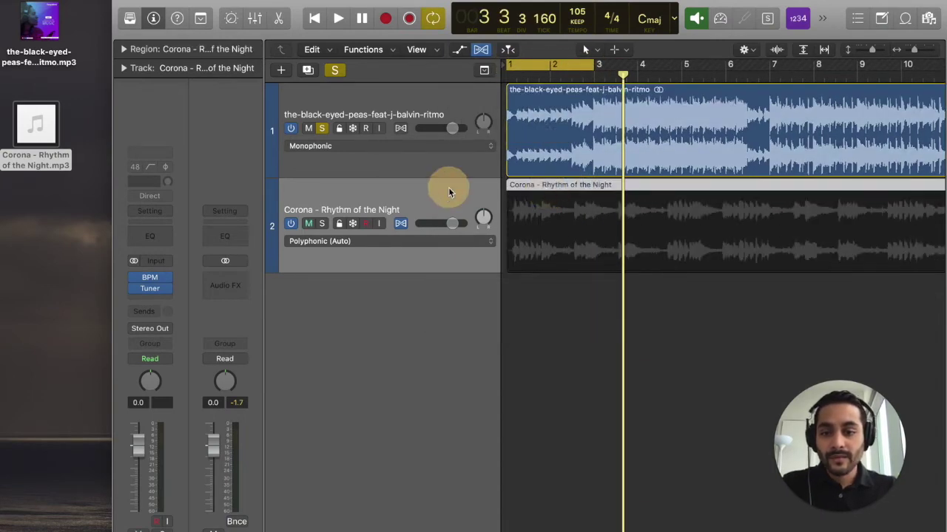
Step: Create a duplicate of the Corona track and copy the Corona region onto it at bar 1
click(308, 71)
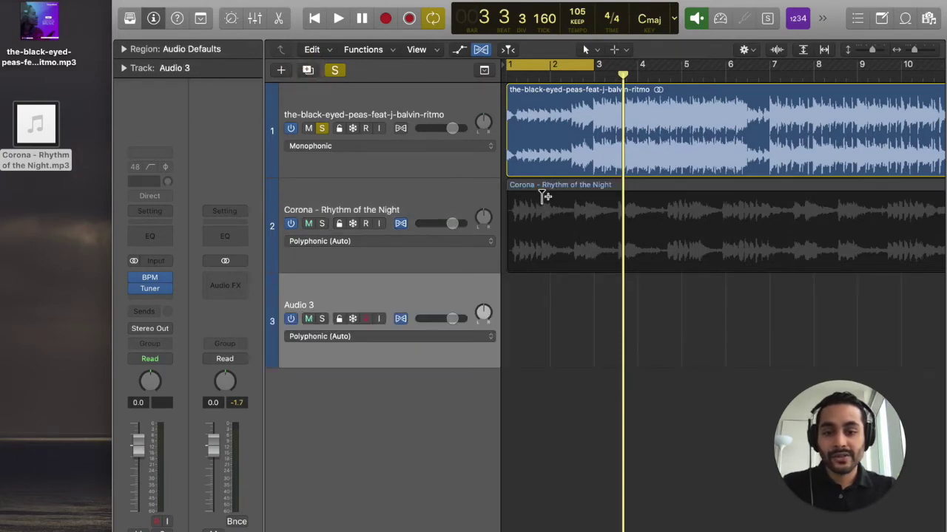
drag(539, 188, 525, 296)
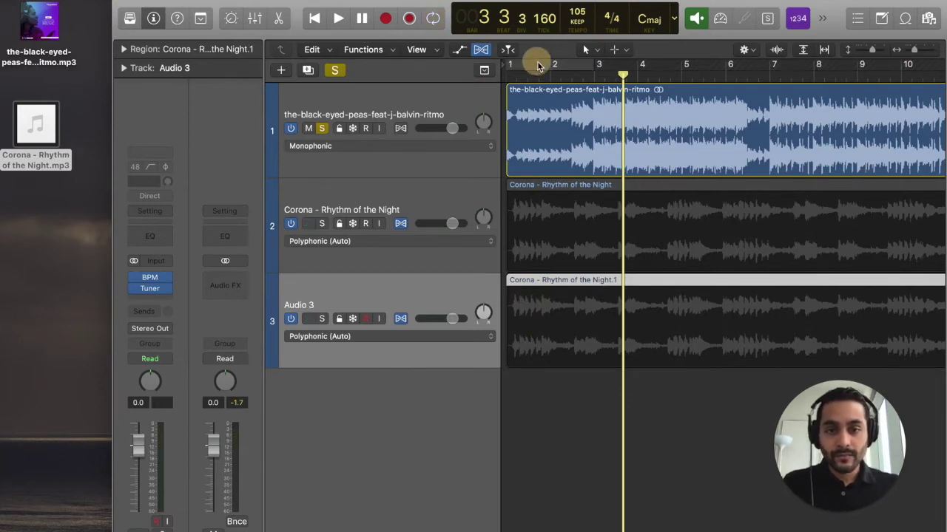
Step: Turn the cycle range from bar 1 to bar 3 back on and play the Black Eyed Peas intro
drag(518, 65, 589, 65)
key(space)
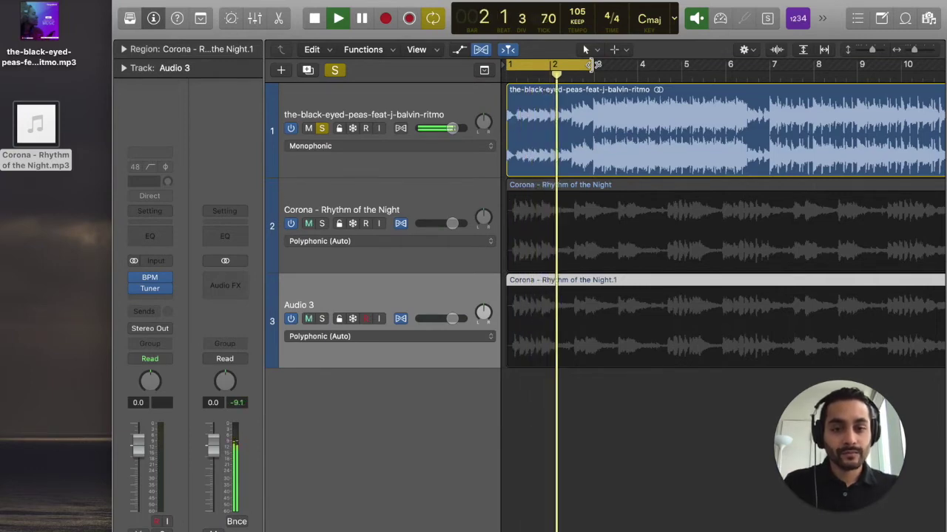
key(space)
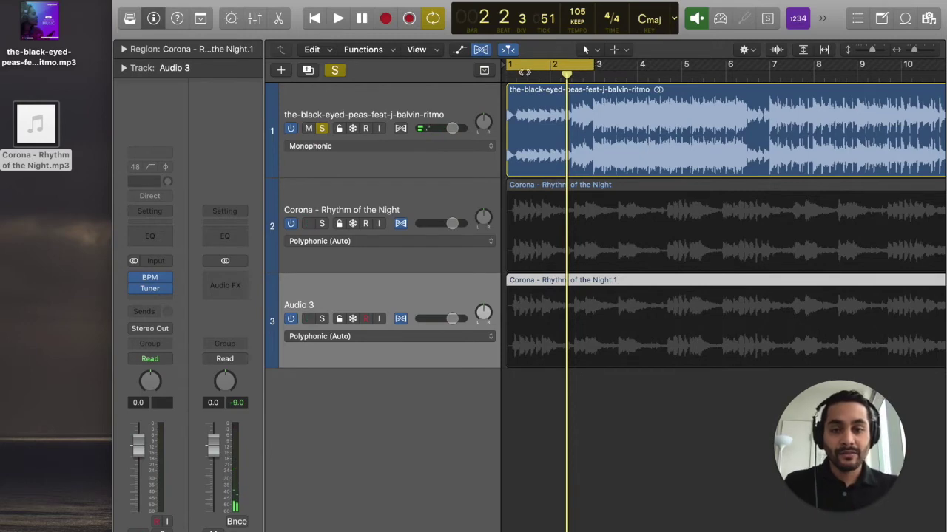
drag(520, 65, 511, 69)
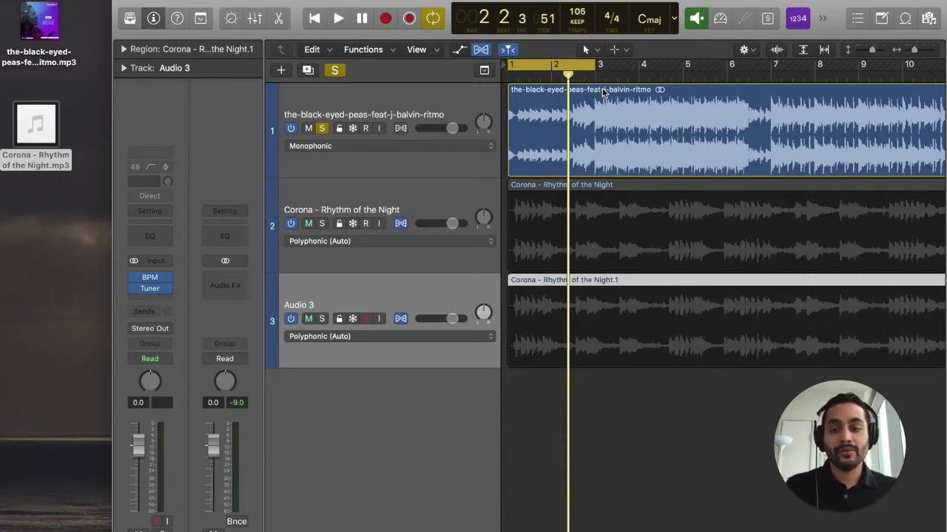
Step: Switch the solo to the original Corona track, play it with the cycle range turned off, and return the playhead to bar 1
click(323, 223)
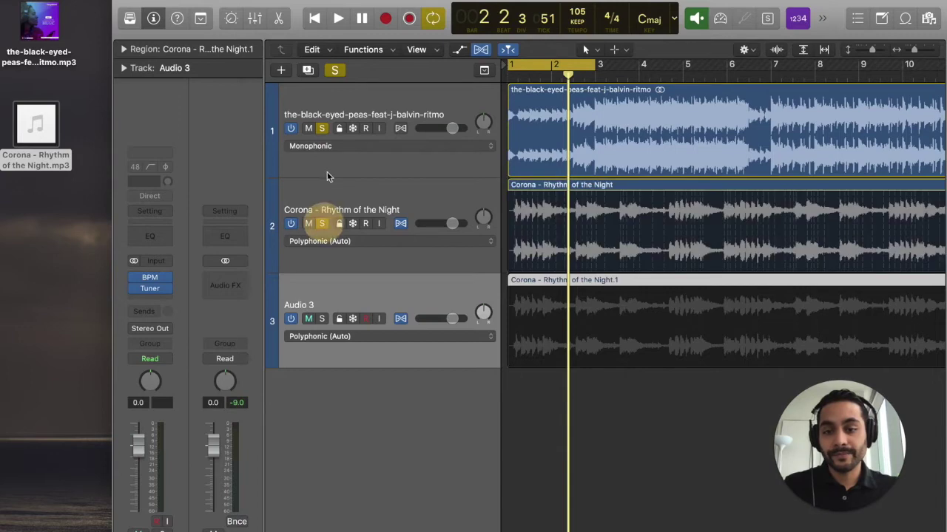
click(322, 130)
key(space)
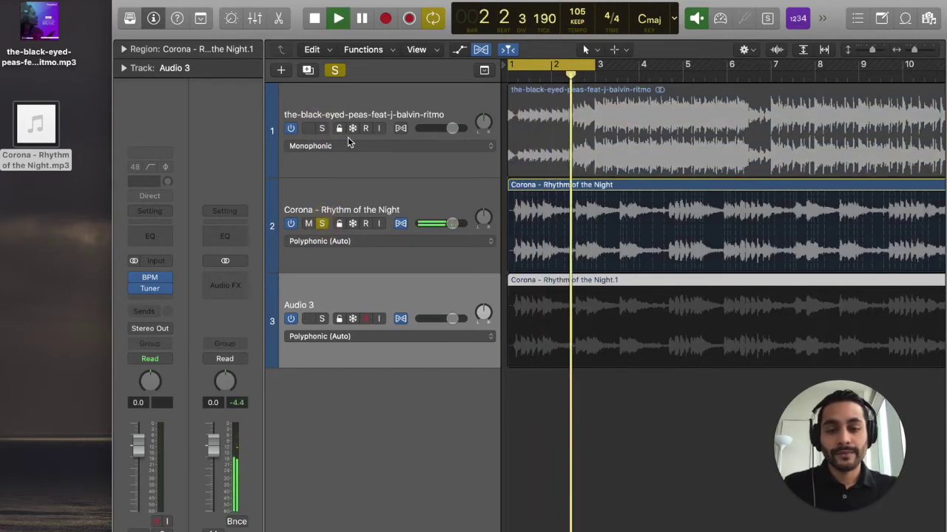
click(548, 66)
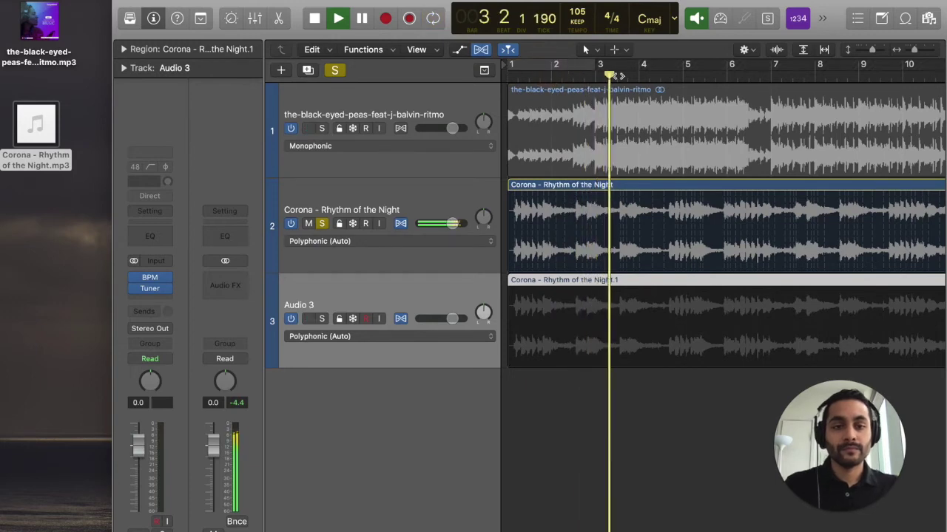
key(space)
key(Return)
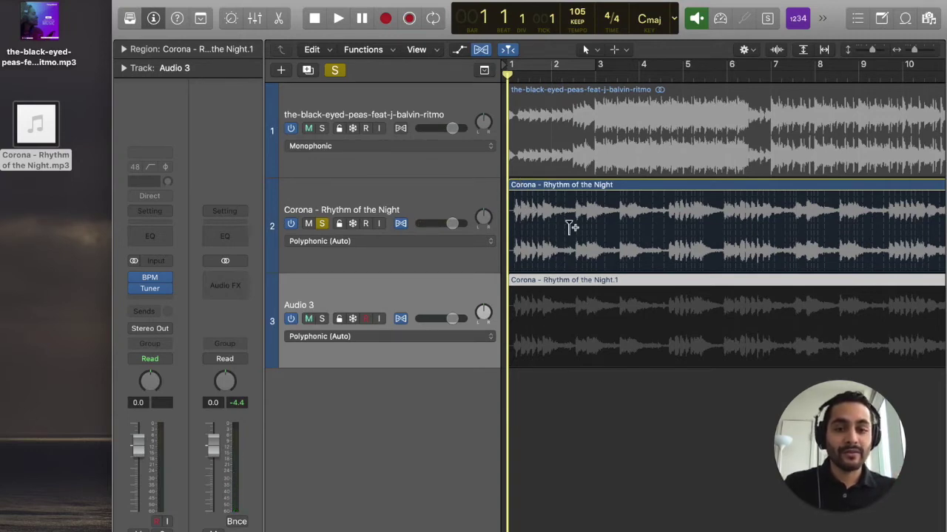
Step: Compare the song openings by playing the Corona track and then the soloed Black Eyed Peas track from bar 1
key(space)
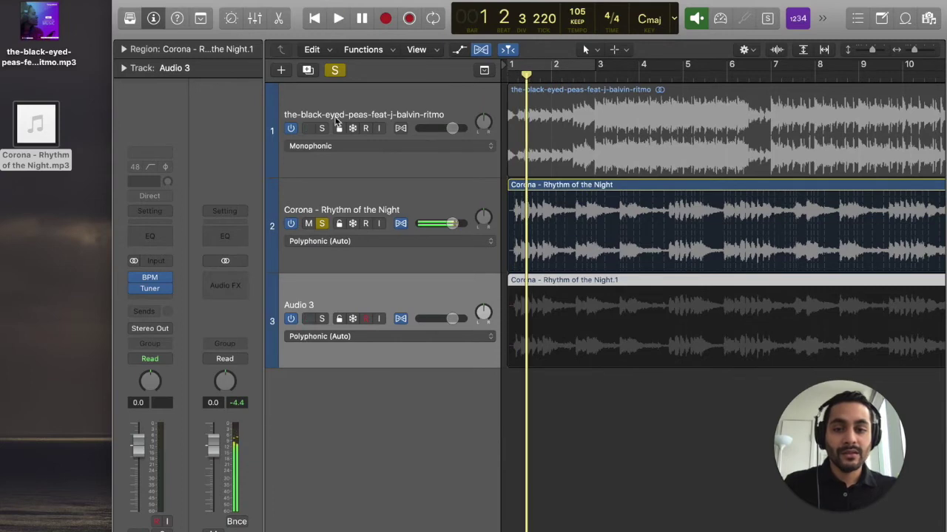
click(321, 129)
click(322, 223)
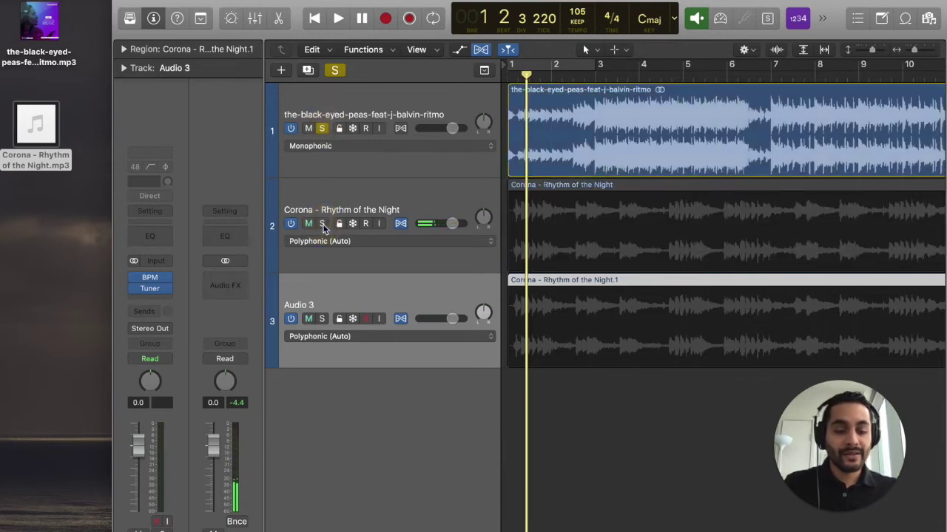
key(space)
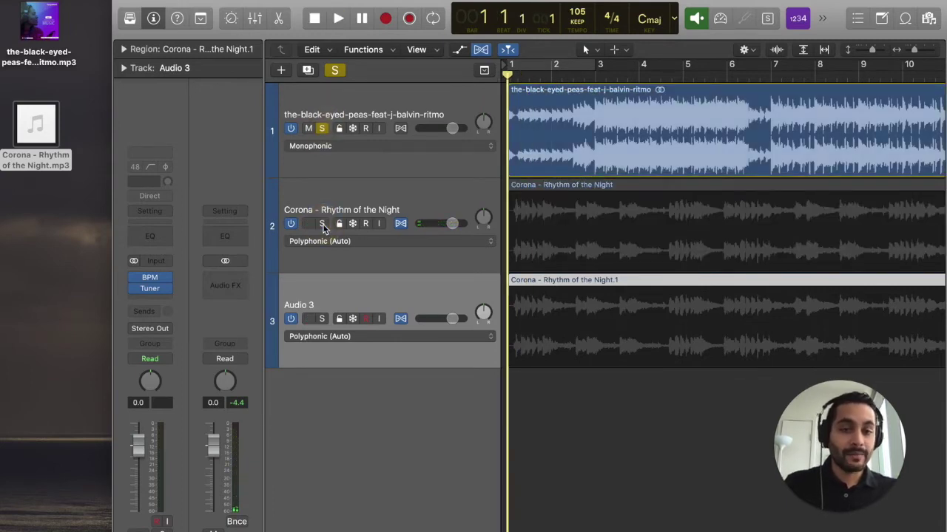
key(space)
click(323, 128)
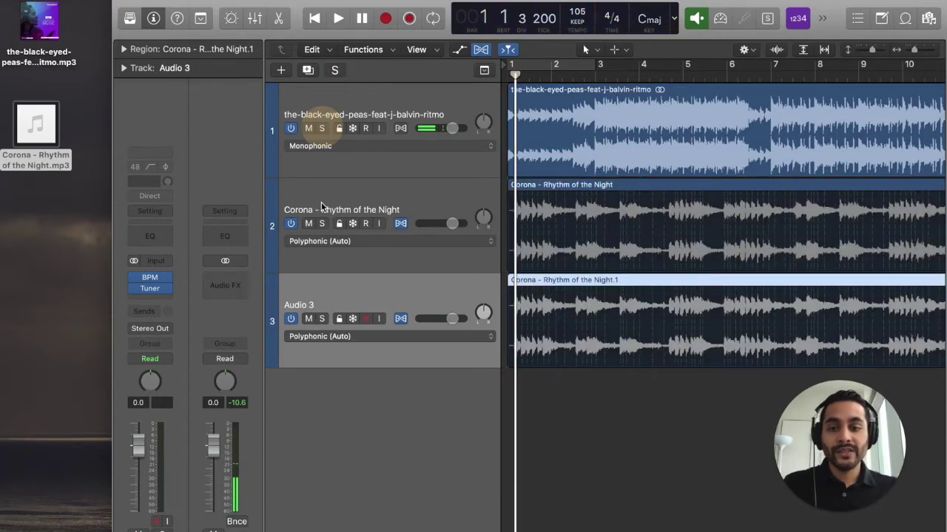
Step: Solo the original Corona track and play it from bar 1 to bar 7 to find the section to keep
click(321, 224)
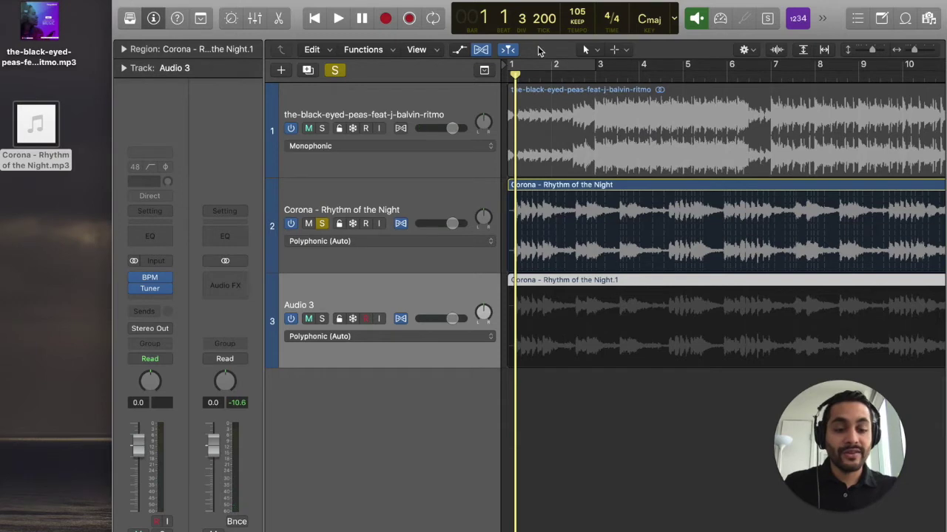
key(Return)
key(space)
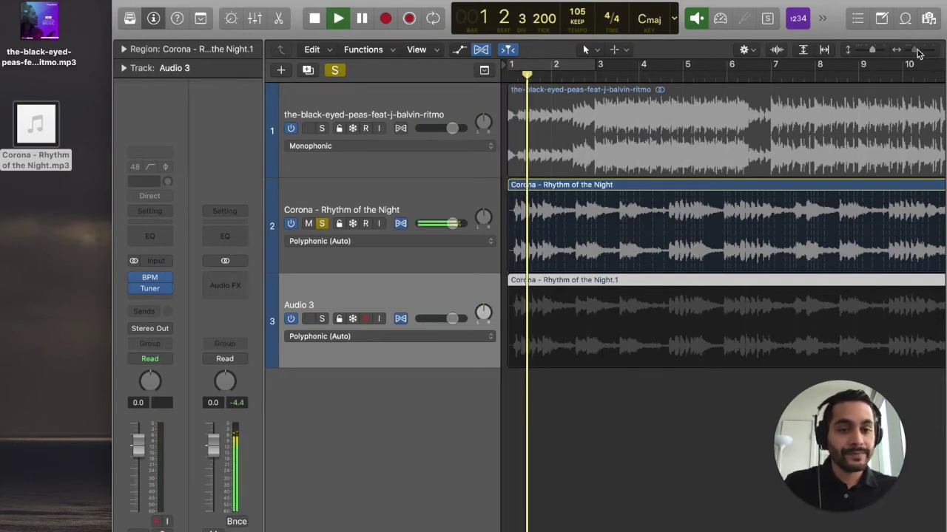
click(915, 51)
drag(627, 76, 625, 75)
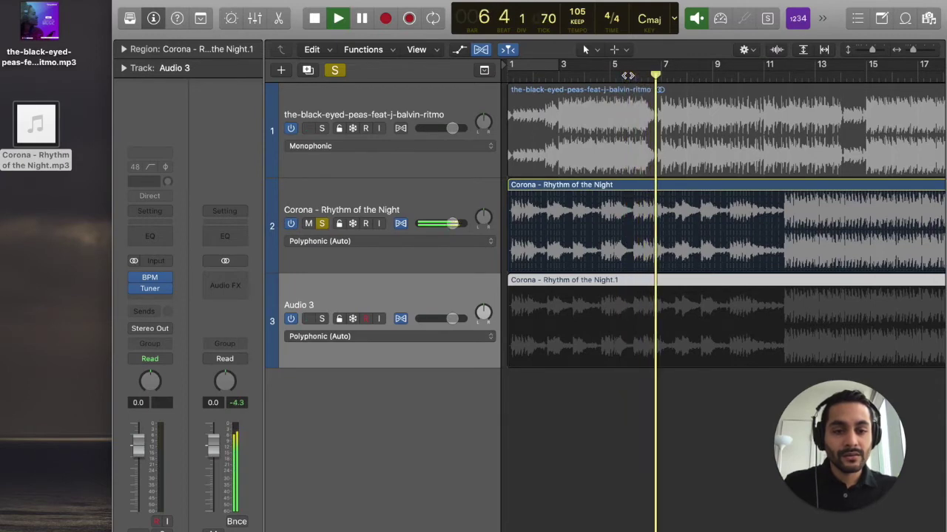
key(space)
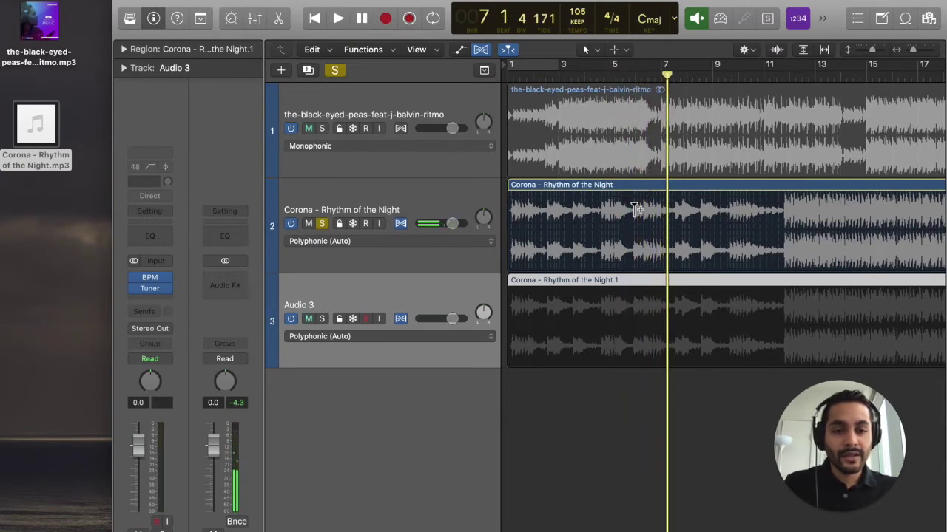
Step: Split the original track's Corona region at about bar 6 with the Scissors Tool and delete the part before the cut
click(615, 52)
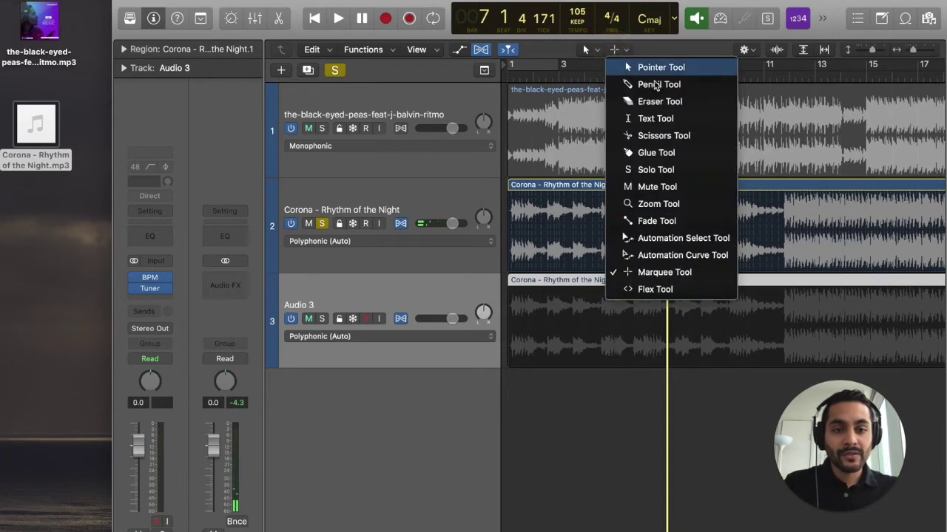
click(644, 133)
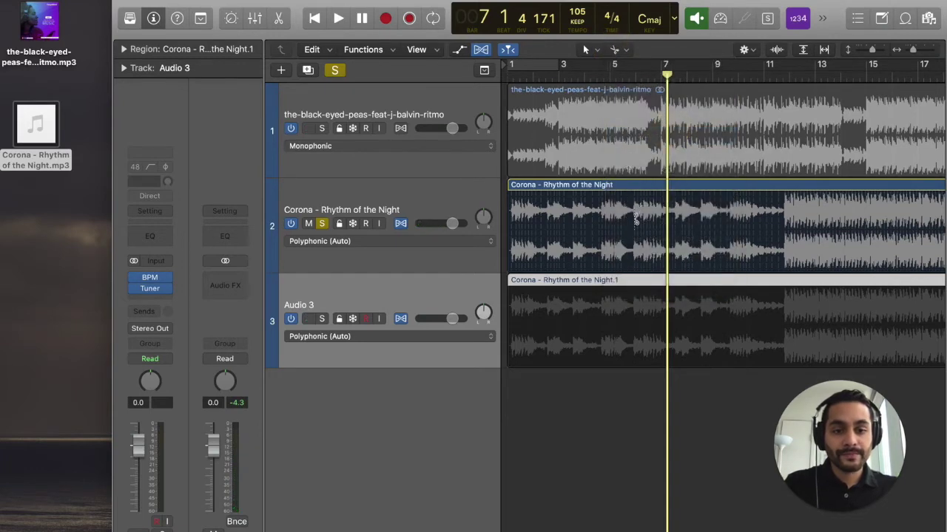
click(634, 222)
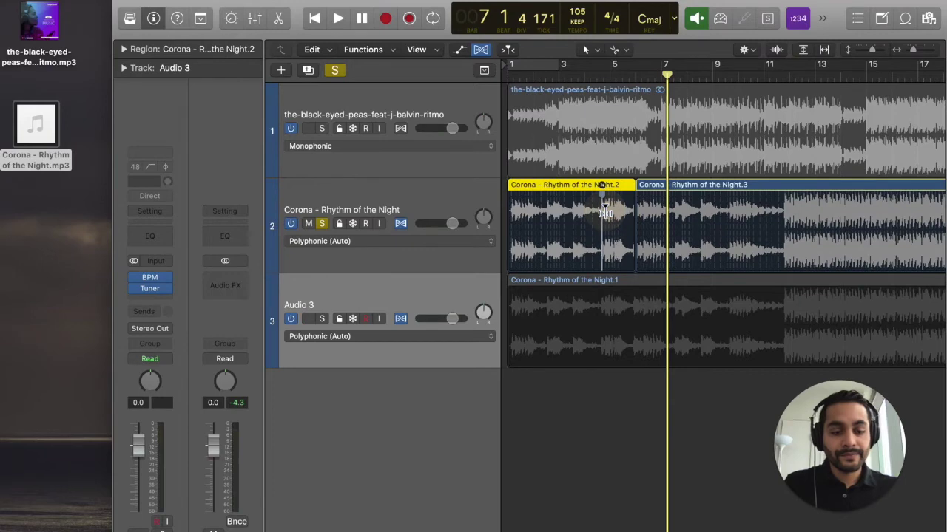
key(Delete)
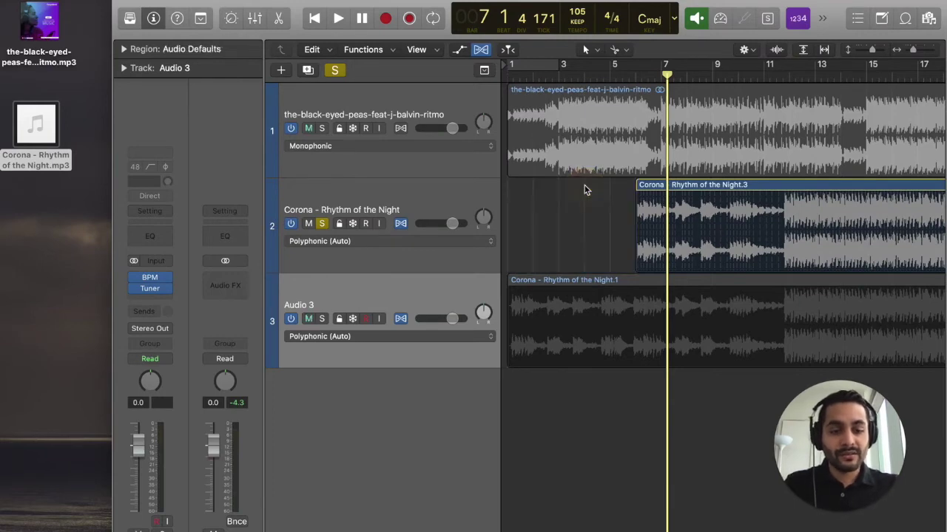
Step: Play the trimmed Corona region from its start around bar 6 to check the cut
click(633, 74)
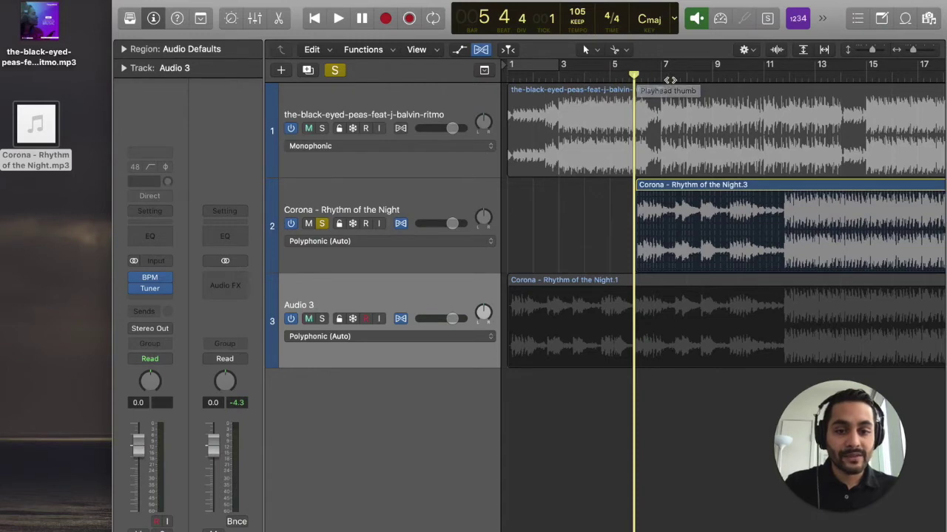
key(space)
click(636, 75)
key(space)
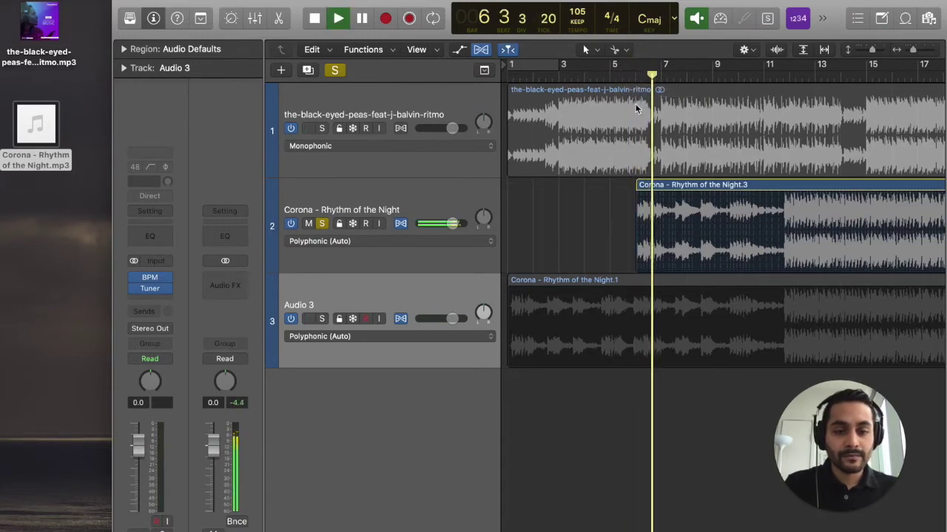
Step: Extend the trimmed Corona region's start back to about bar 5 beat 4 and play from just before it
click(637, 225)
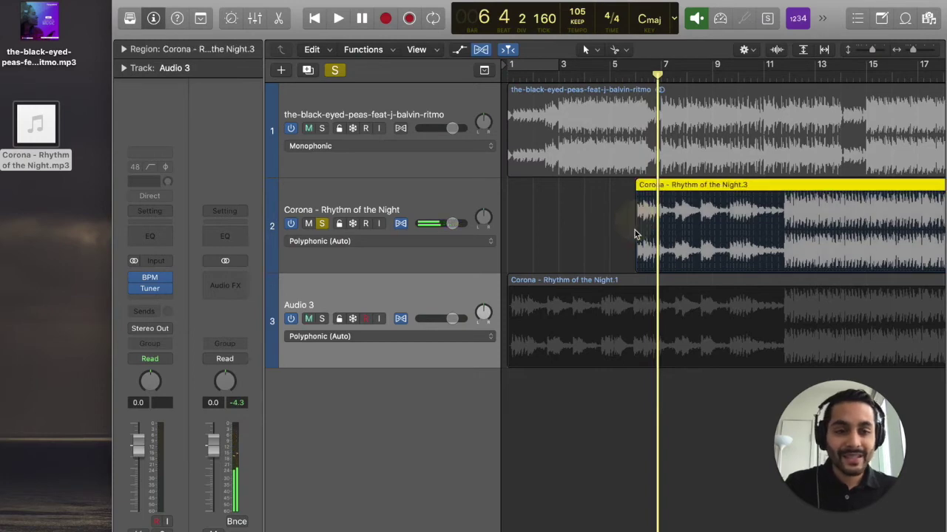
drag(636, 232, 629, 232)
click(630, 76)
click(627, 76)
key(space)
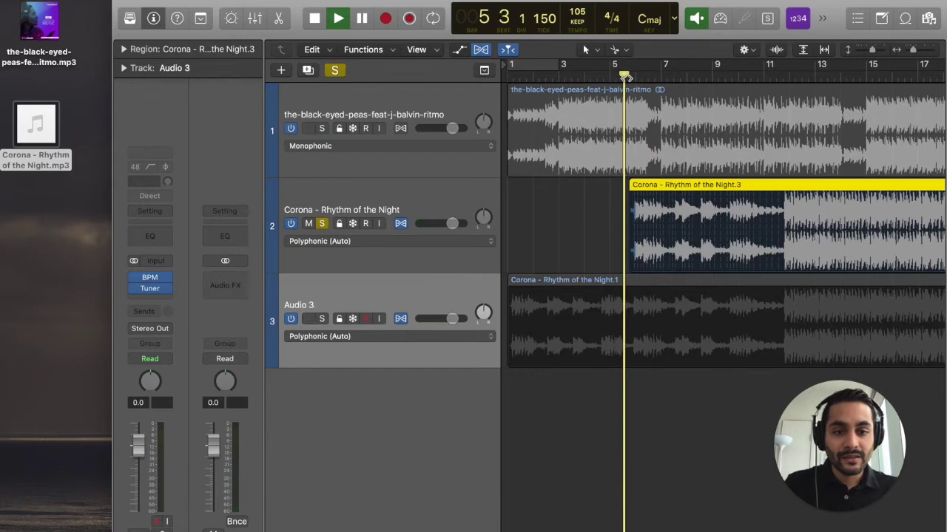
key(space)
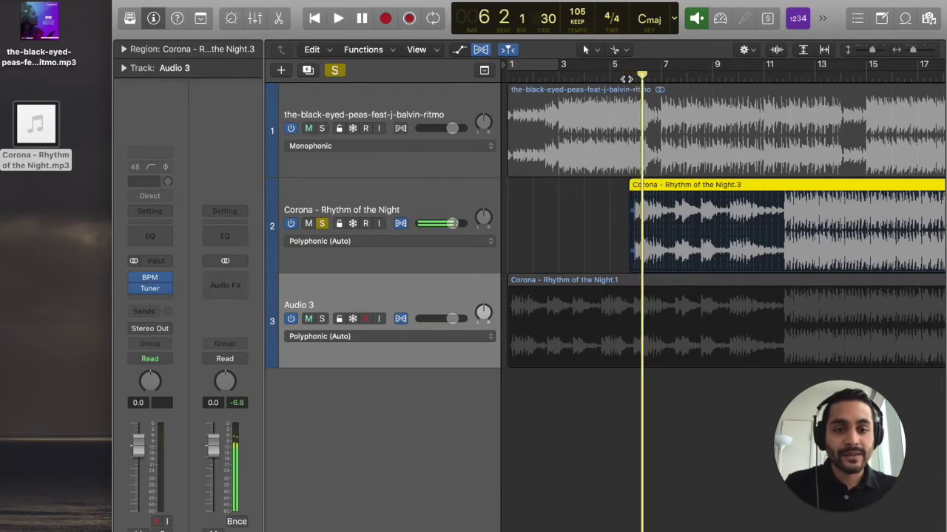
Step: Play the Corona region from its new start, skipping ahead within it, up to bar 12 to locate the section's end
click(630, 76)
key(space)
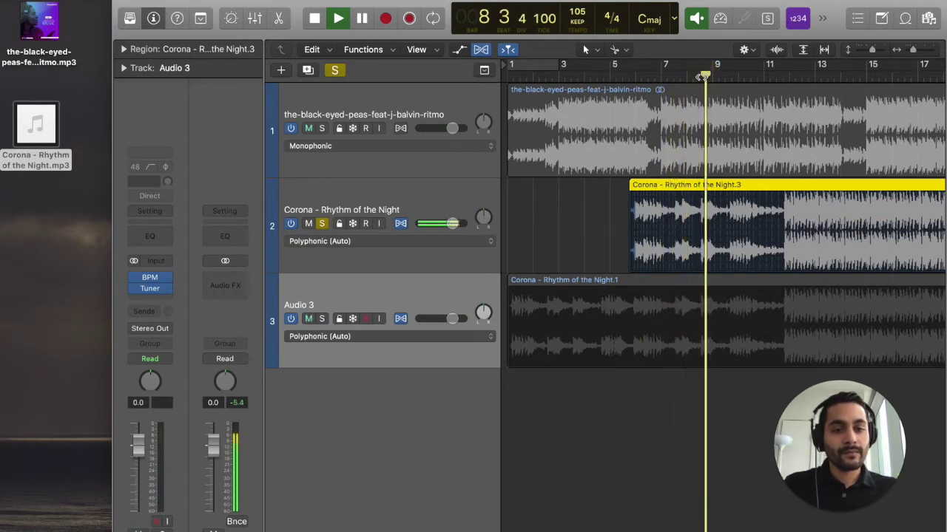
click(738, 77)
click(728, 77)
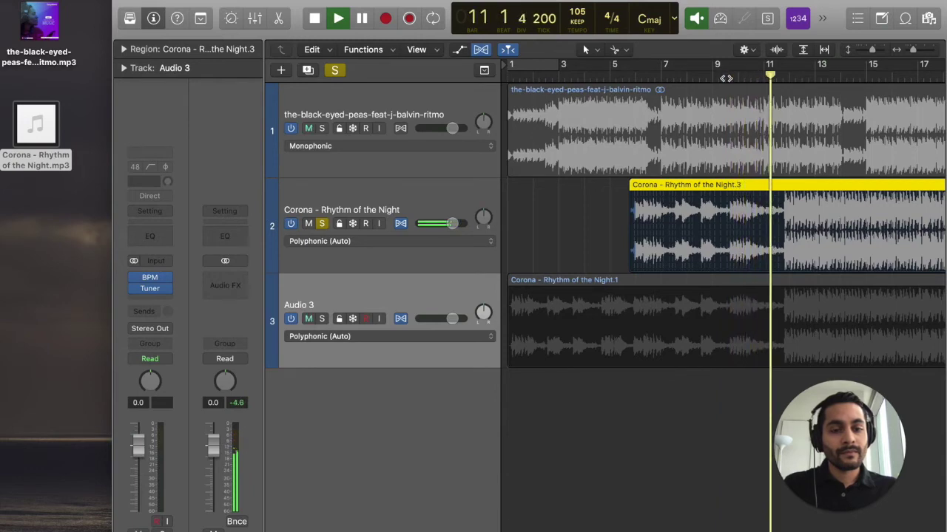
key(space)
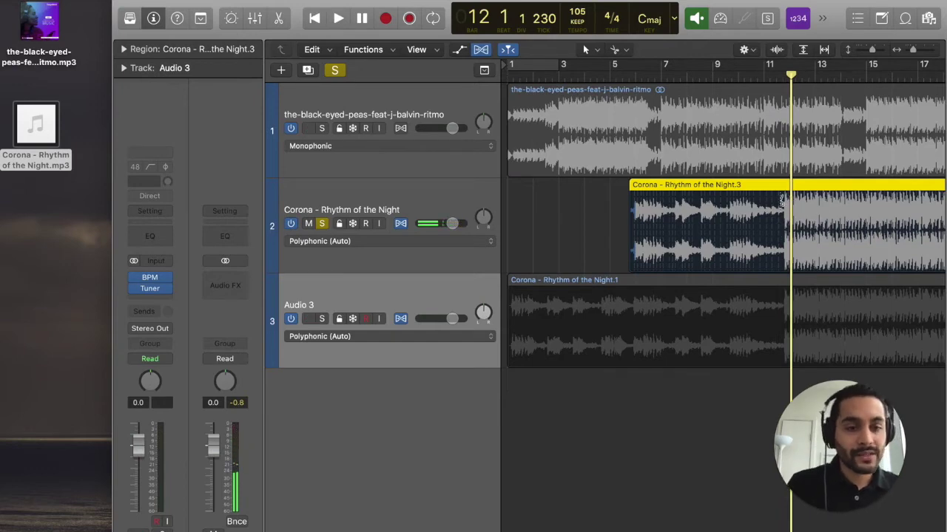
Step: Split the trimmed Corona region just before bar 12, where the denser waveform begins
click(785, 196)
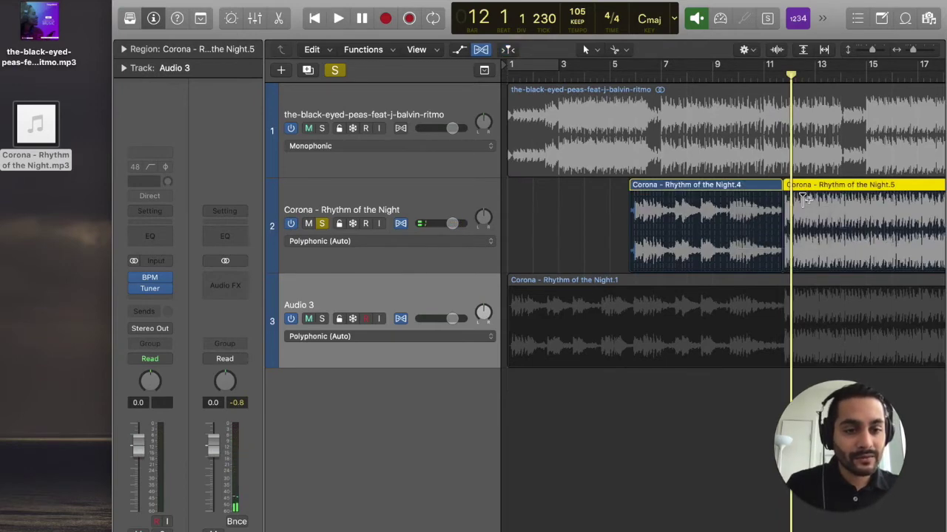
scroll(802, 198, right, 5)
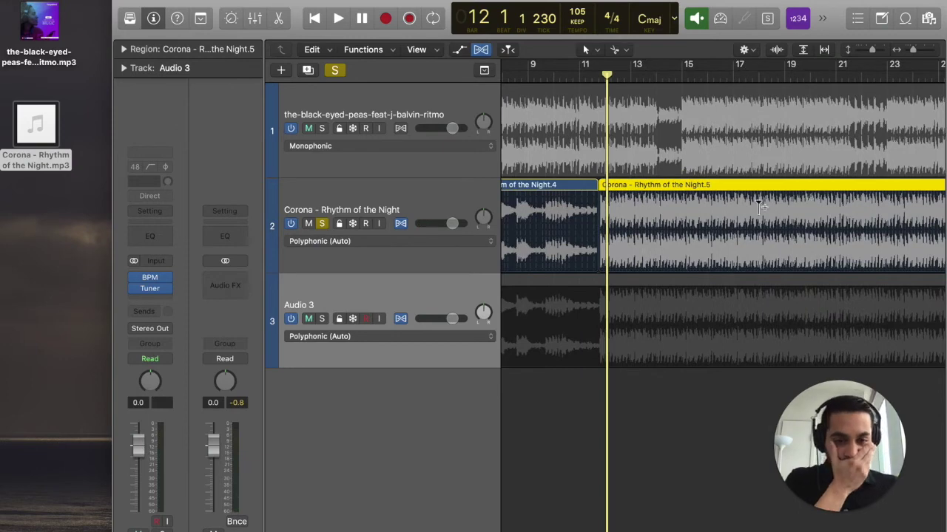
Step: Play the remaining Corona region from bar 53 and from just before bar 69 to find another section to sample
scroll(613, 196, right, 15)
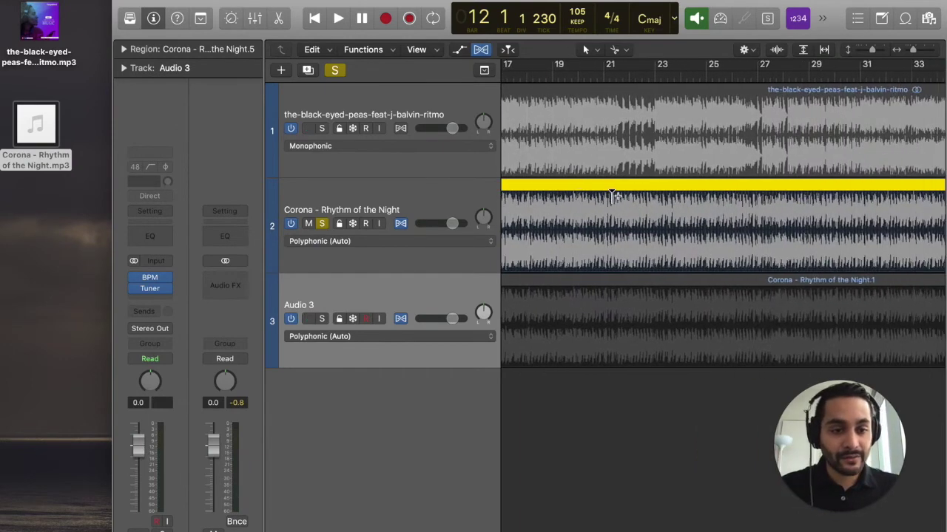
scroll(630, 194, right, 5)
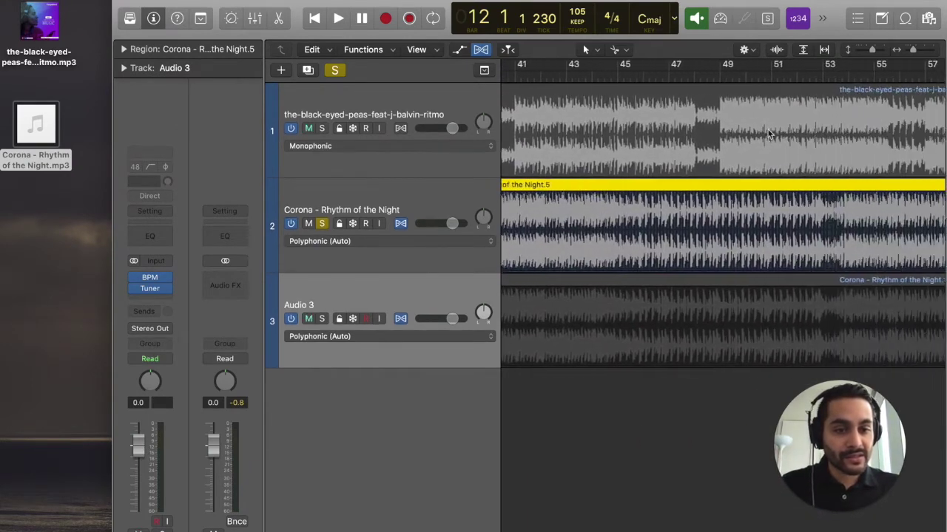
drag(914, 52, 909, 53)
scroll(799, 200, left, 1)
scroll(786, 197, right, 10)
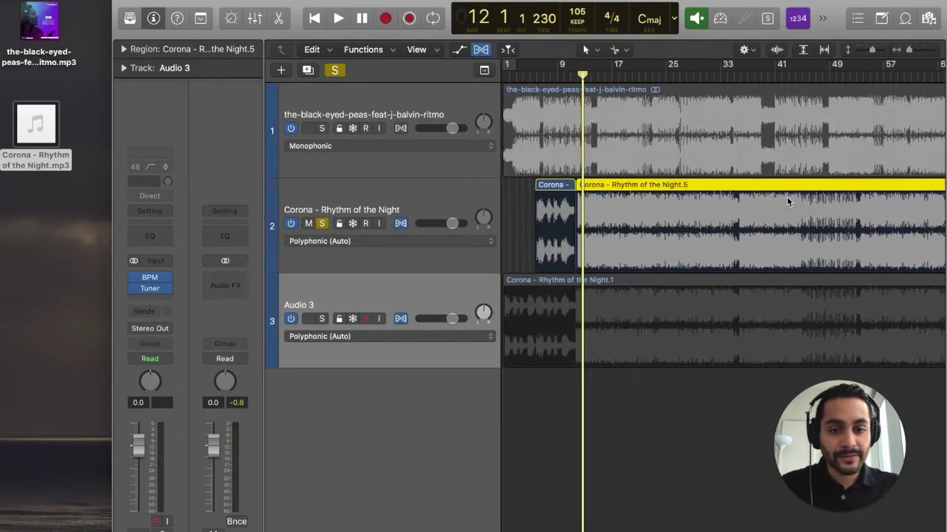
scroll(785, 197, left, 1)
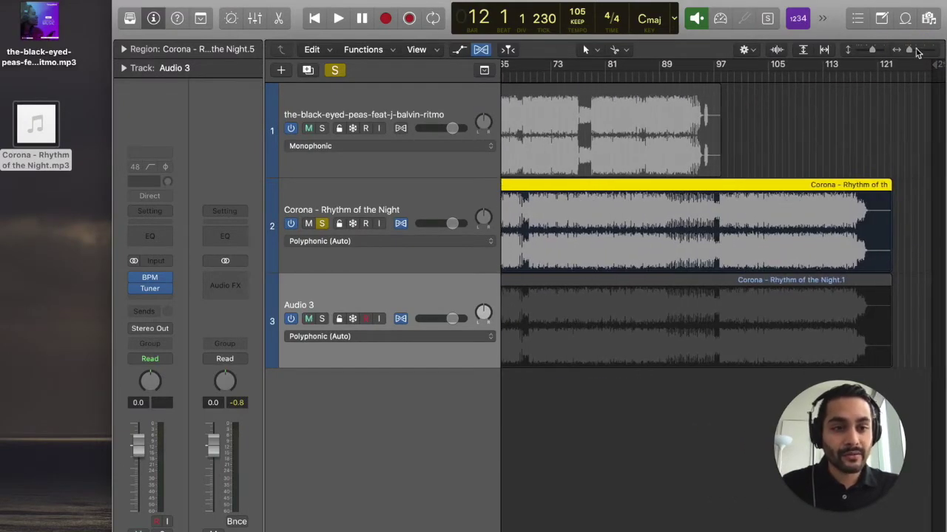
drag(912, 54, 914, 49)
scroll(782, 158, left, 5)
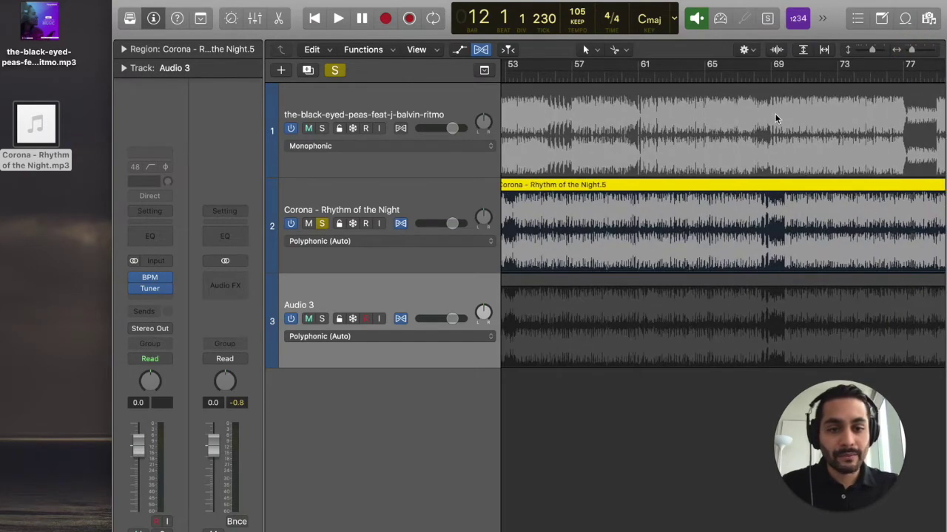
scroll(769, 133, left, 4)
click(616, 74)
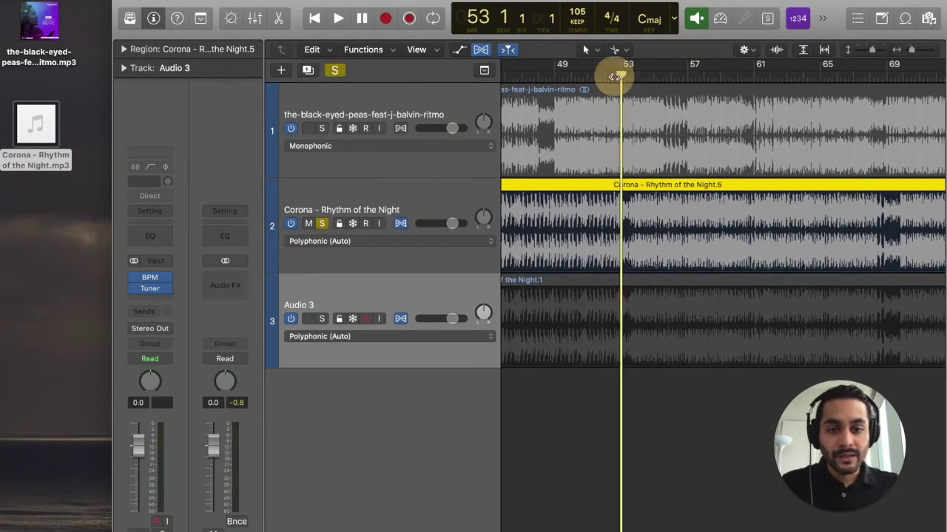
key(space)
click(871, 74)
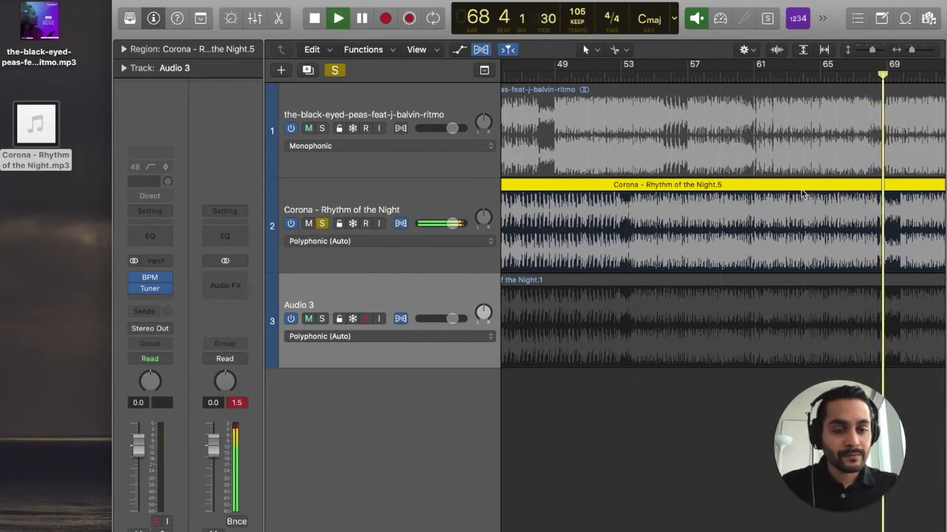
Step: Split the remaining Corona region at the thinner waveform just before bar 69 and delete the part before the split
scroll(801, 193, right, 2)
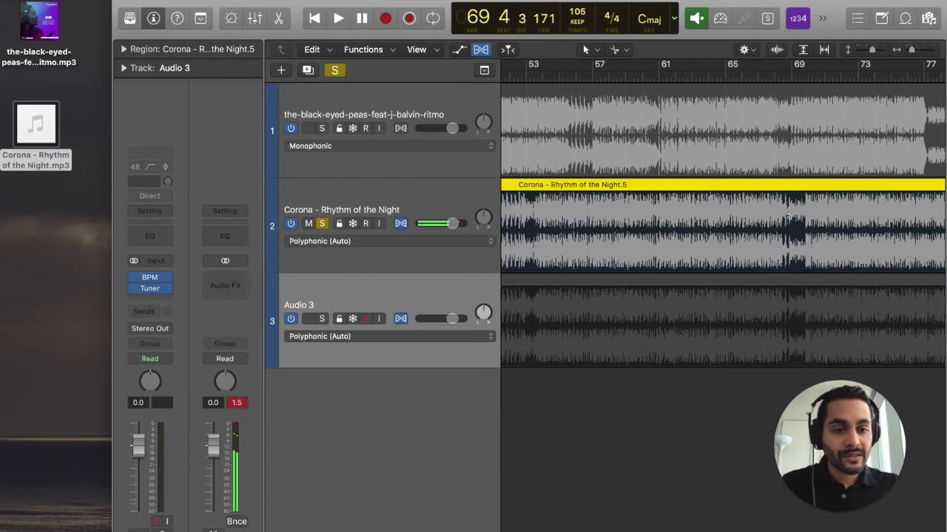
click(788, 215)
click(769, 214)
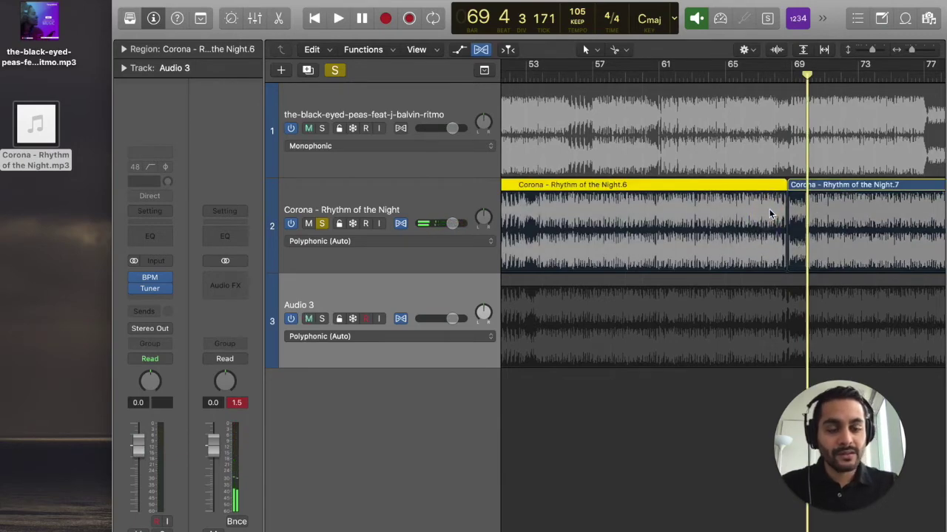
key(Delete)
Step: Trim the start of the last Corona region to bar 69 by splitting and removing the lead-in, and play it to check
scroll(828, 126, right, 3)
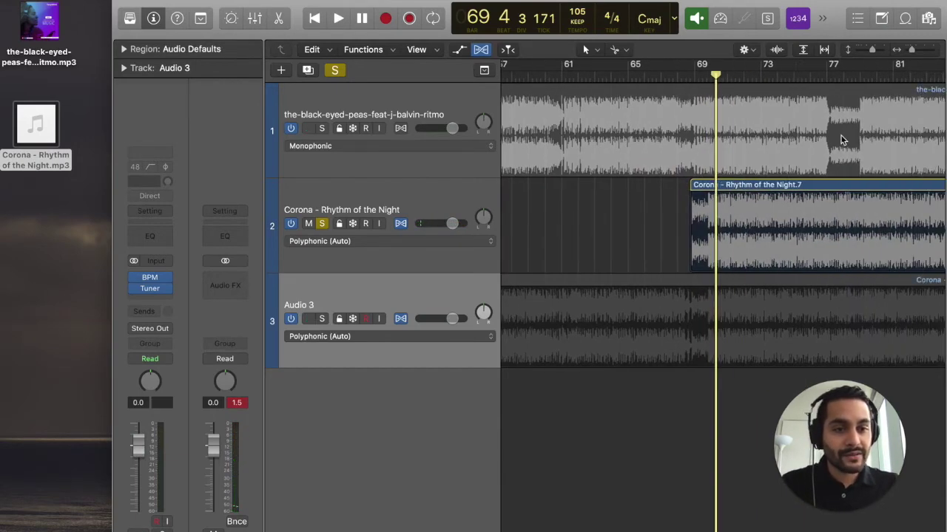
click(913, 50)
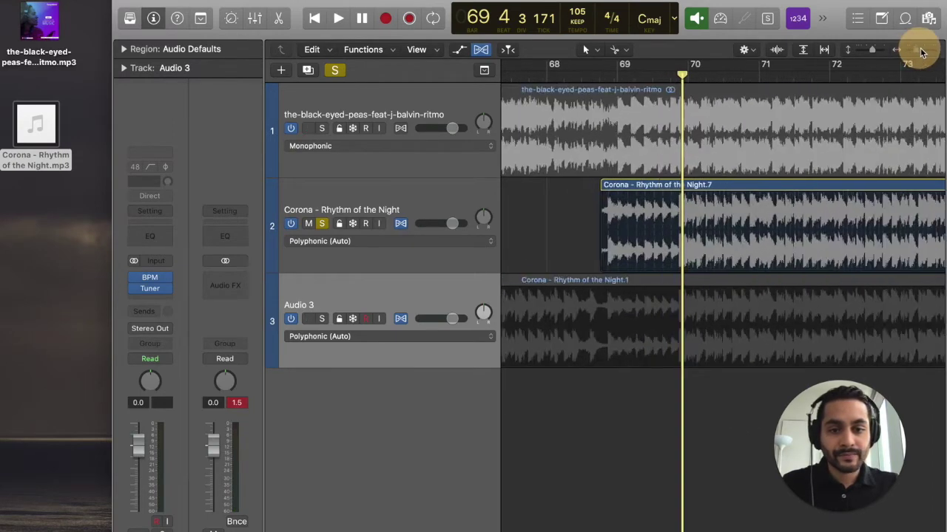
key(space)
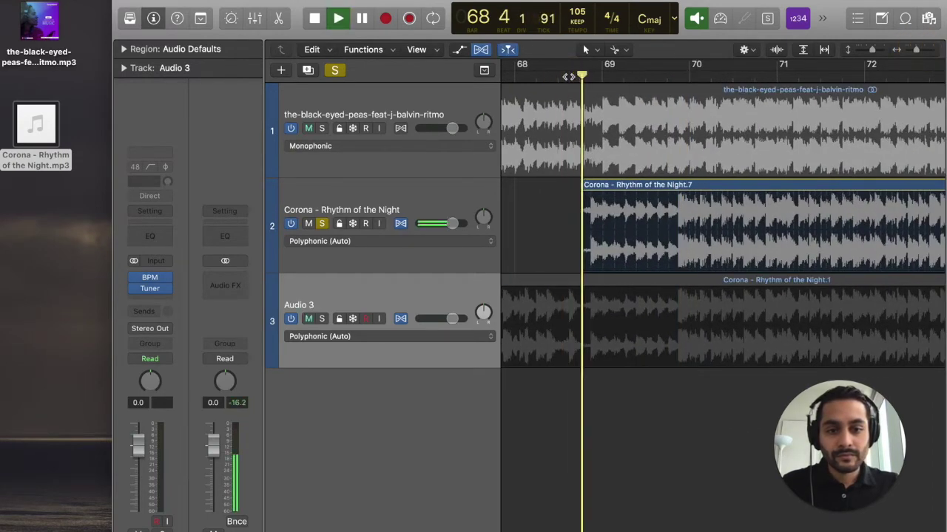
key(space)
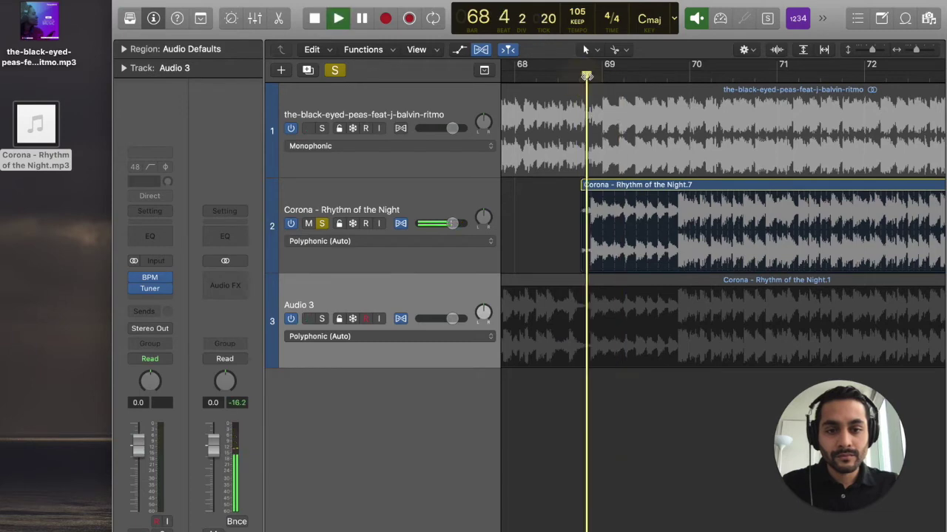
key(space)
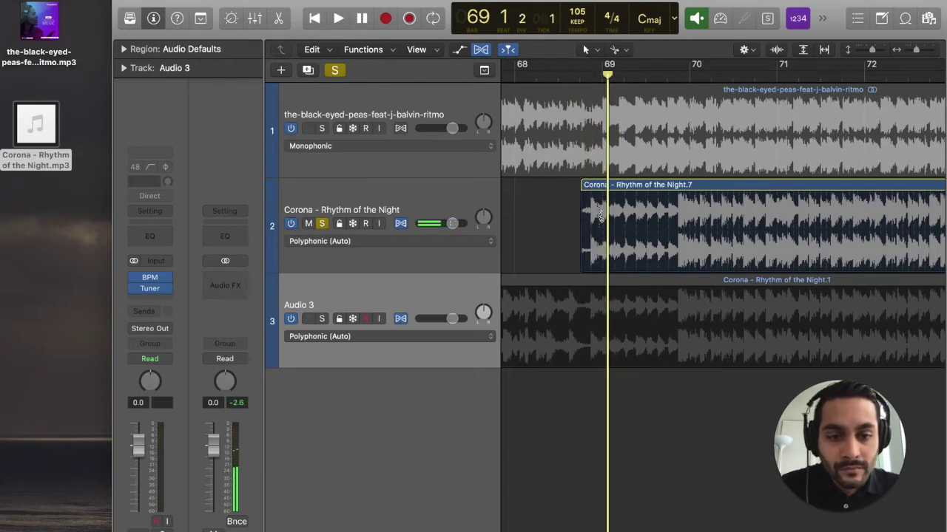
click(601, 215)
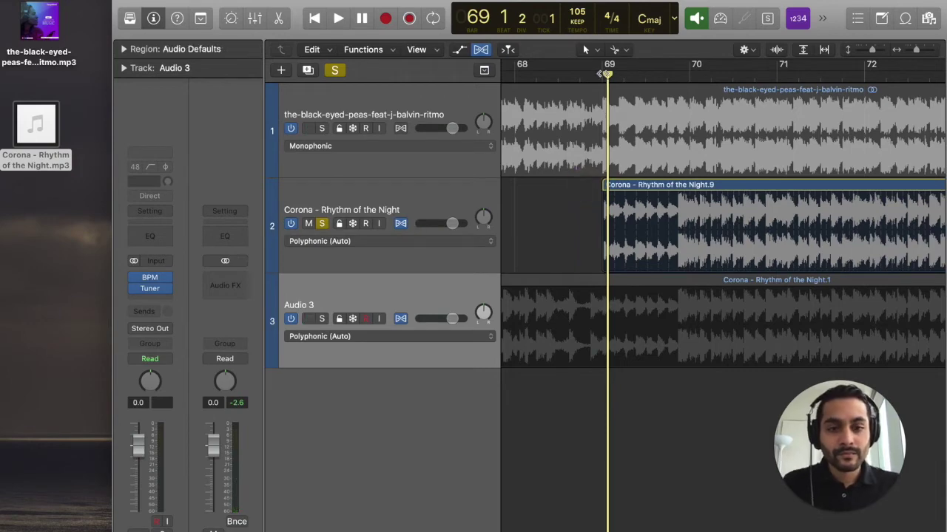
key(space)
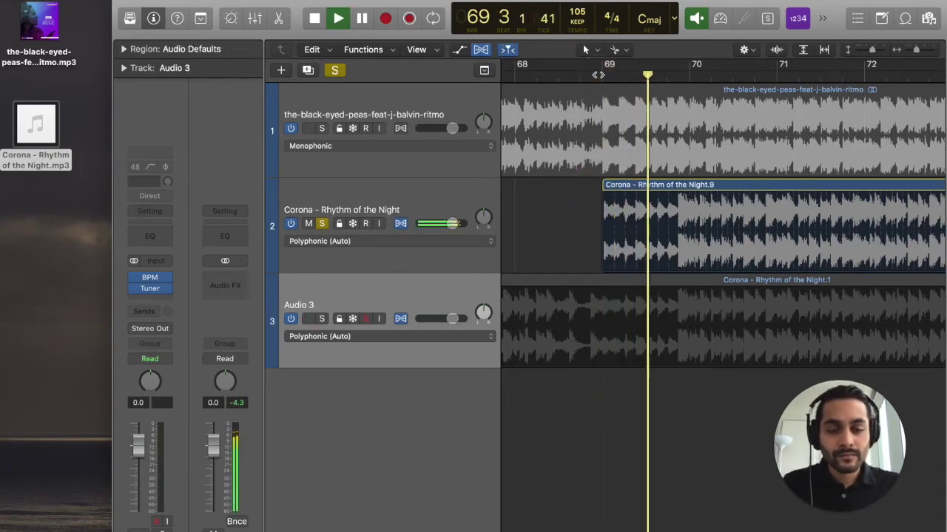
key(space)
Step: Loop bar 69 for playback, split the Corona region just before bar 70 where the waveform gets denser, and turn off the cycle range
click(600, 74)
drag(603, 68, 690, 73)
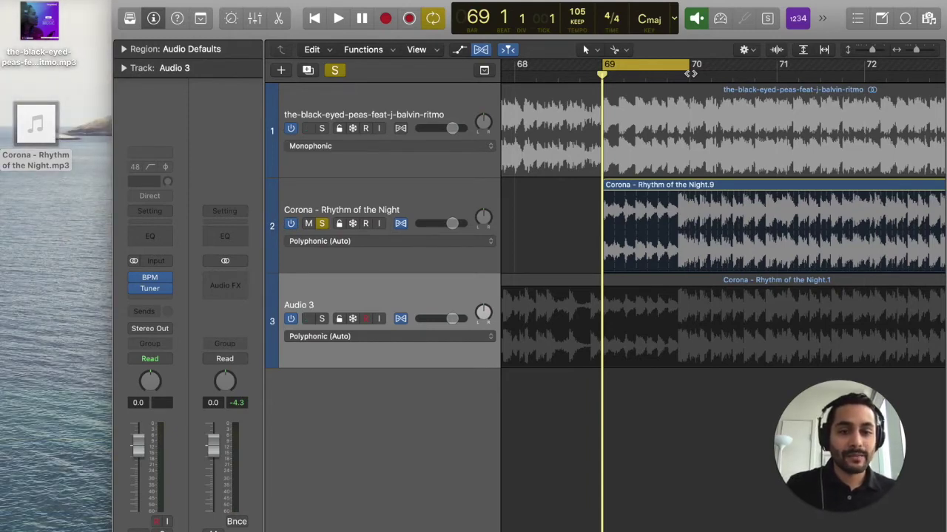
key(space)
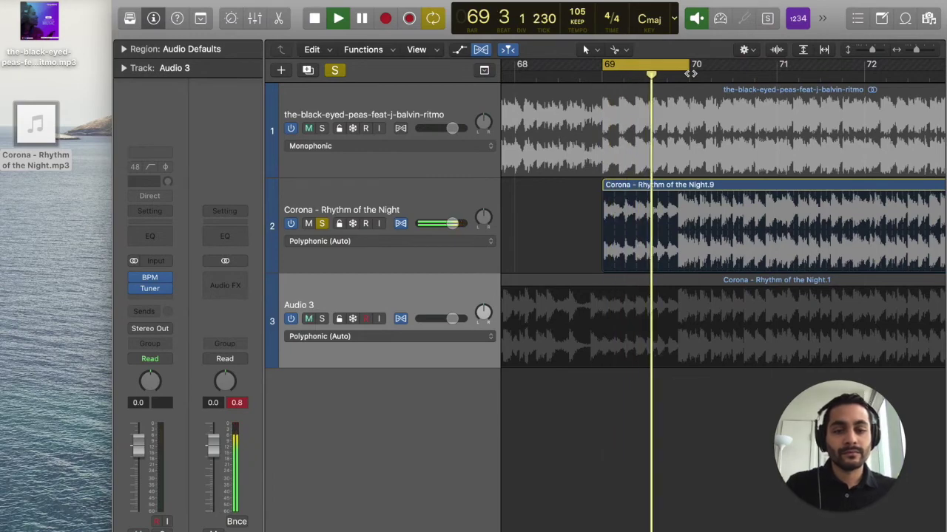
key(space)
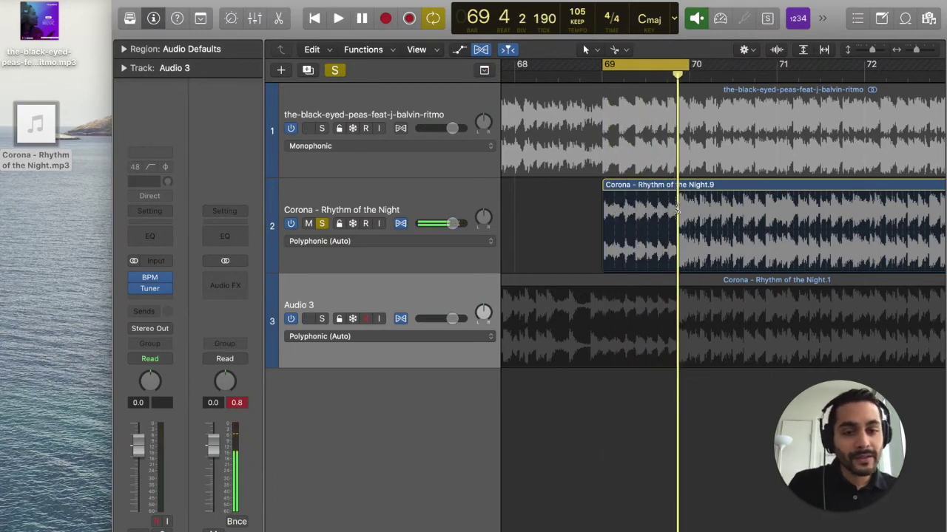
click(678, 210)
click(672, 68)
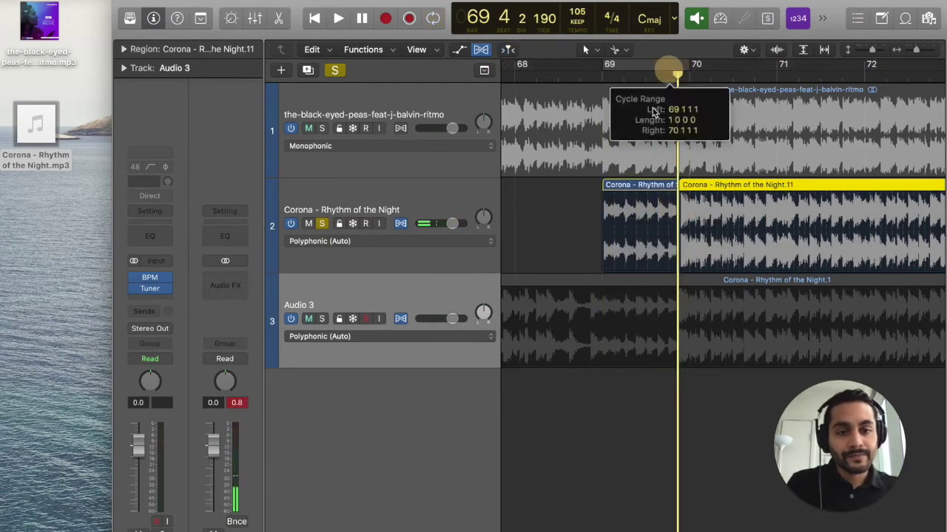
Step: Play the long Corona region from about bar 89 and around bars 95 to 97 to check for further usable sections
scroll(627, 171, right, 3)
scroll(627, 171, right, 3)
drag(923, 50, 910, 52)
scroll(741, 185, right, 10)
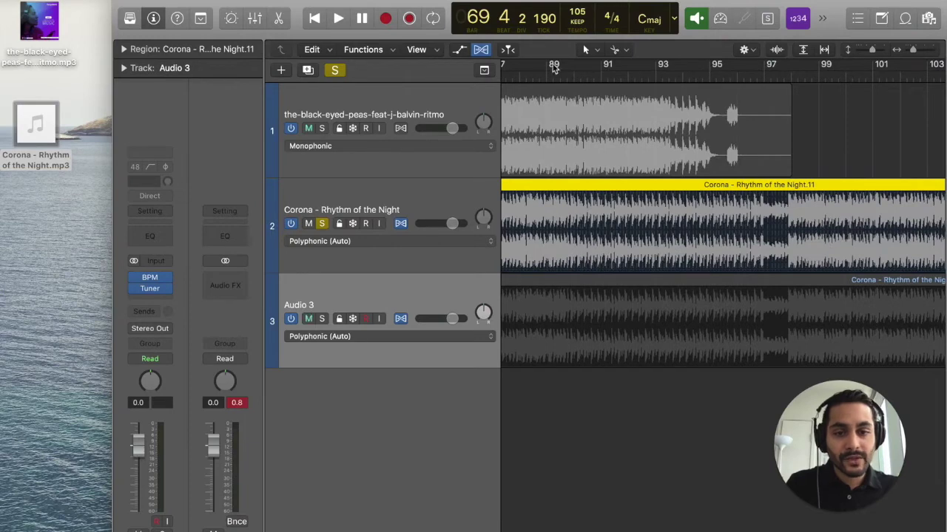
click(570, 77)
key(space)
click(719, 71)
click(769, 71)
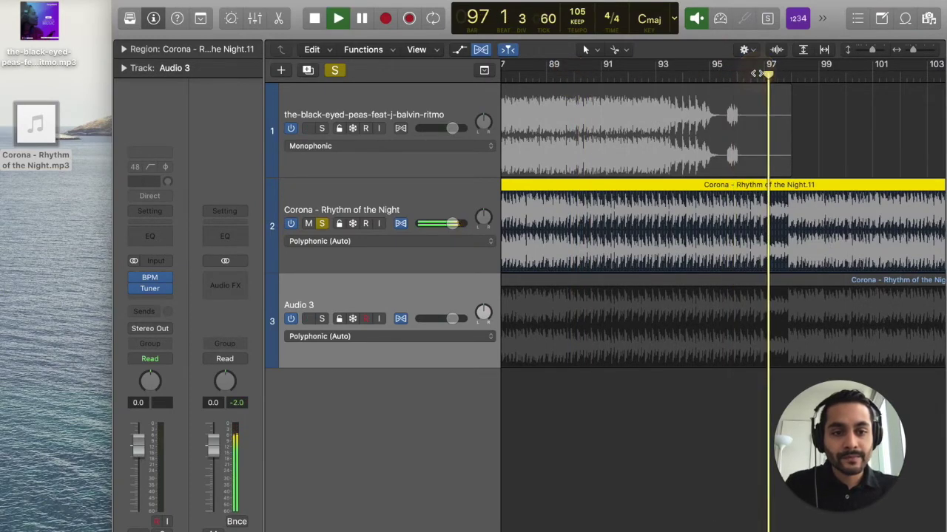
click(764, 73)
click(752, 74)
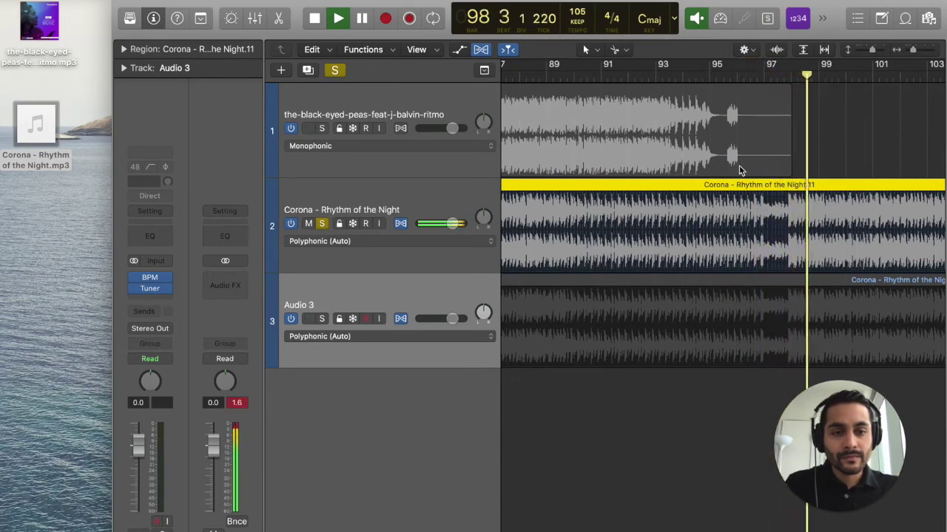
Step: Play the Corona song's ending around bar 118 and delete the long leftover region after the short bar 69 clip
scroll(736, 166, right, 10)
scroll(732, 170, right, 7)
key(space)
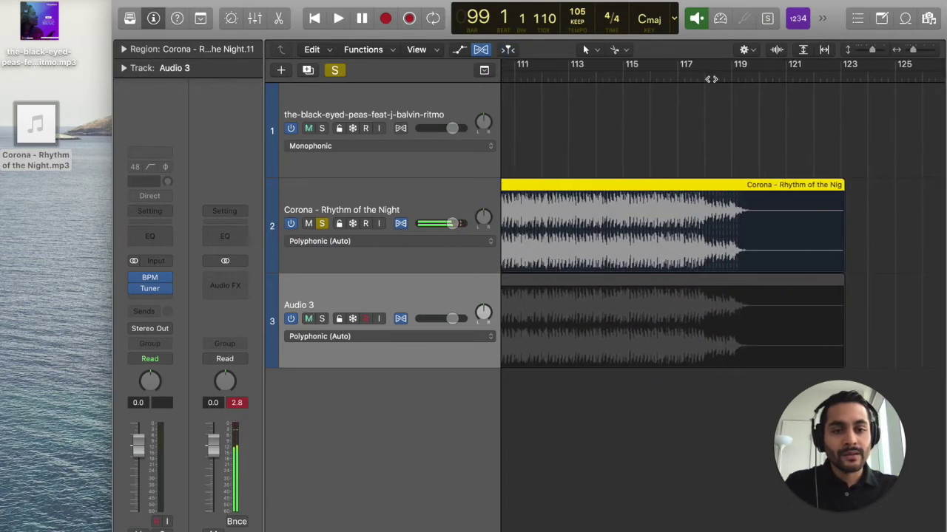
key(space)
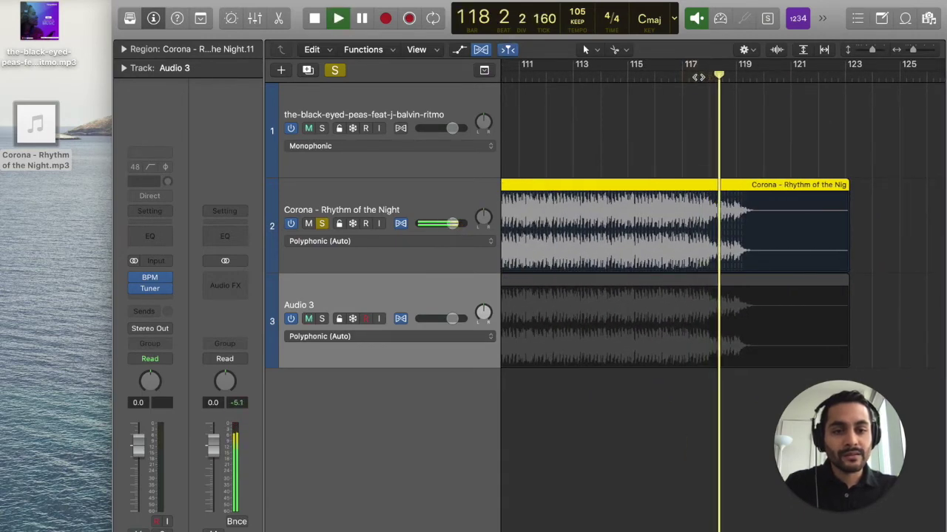
key(space)
scroll(695, 146, left, 3)
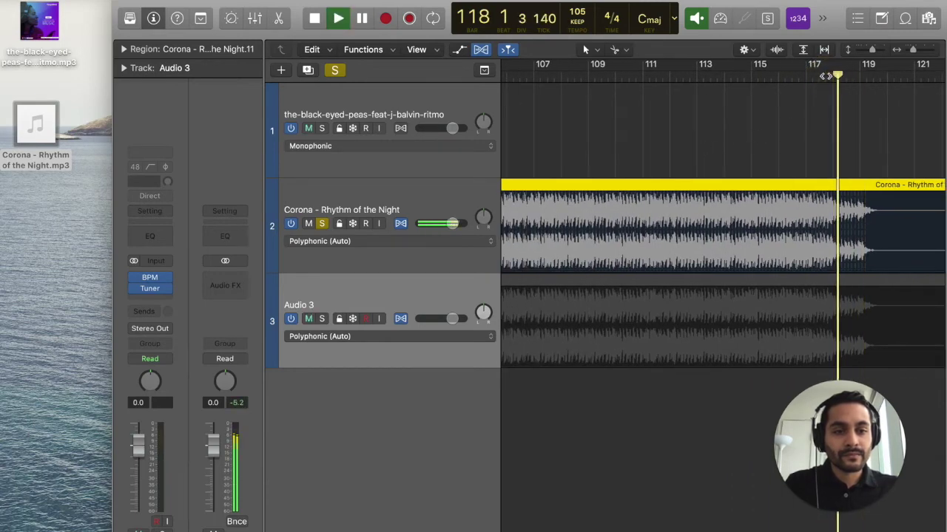
key(Delete)
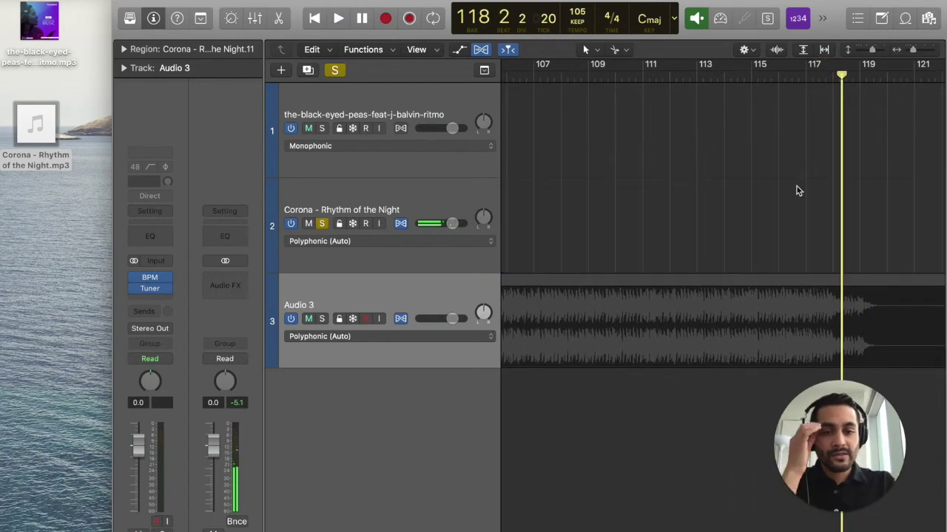
Step: Move the short bar 69 Corona clip back to between bars 13 and 14, near the longer Corona clip
drag(920, 54, 866, 53)
scroll(806, 105, left, 5)
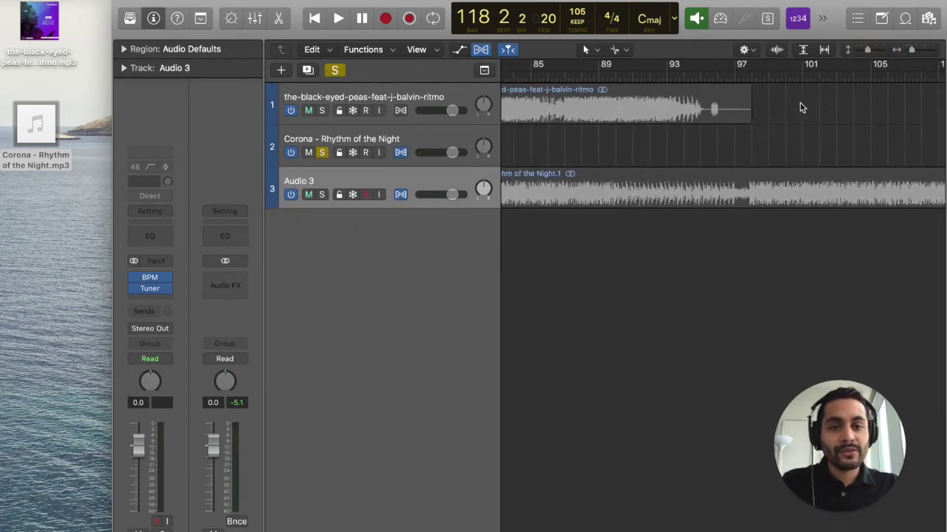
scroll(803, 106, left, 10)
click(738, 137)
drag(732, 136, 525, 148)
scroll(526, 148, left, 14)
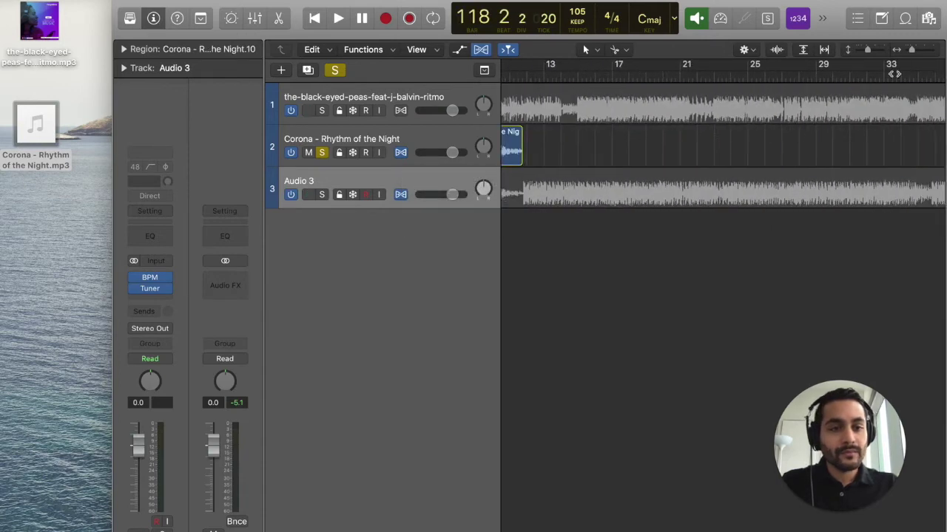
drag(913, 50, 909, 51)
drag(855, 135, 590, 140)
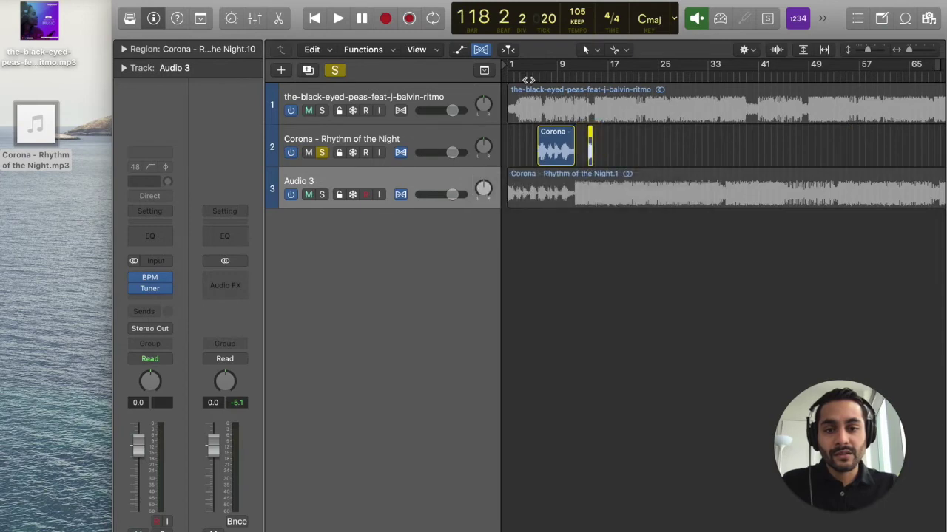
Step: Solo the Black Eyed Peas track in place of the Corona track and play its opening from bar 1
click(321, 152)
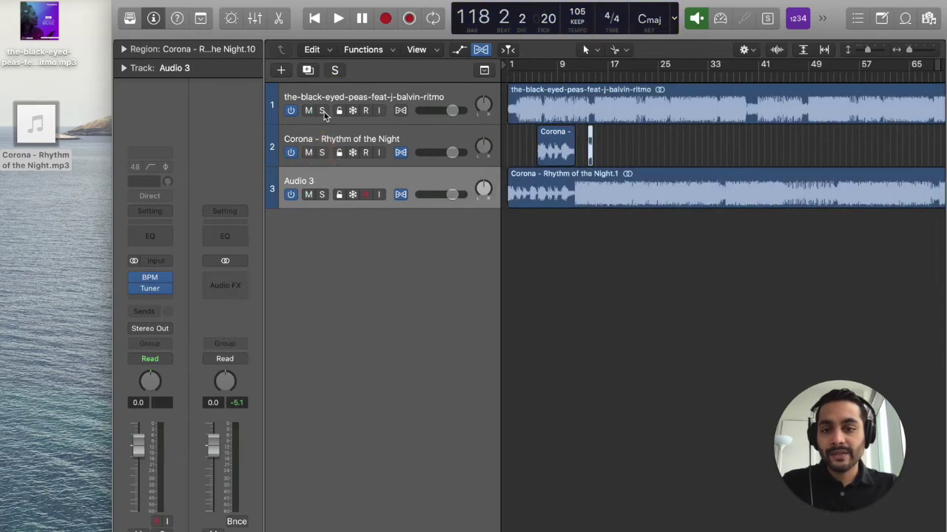
click(321, 110)
click(507, 70)
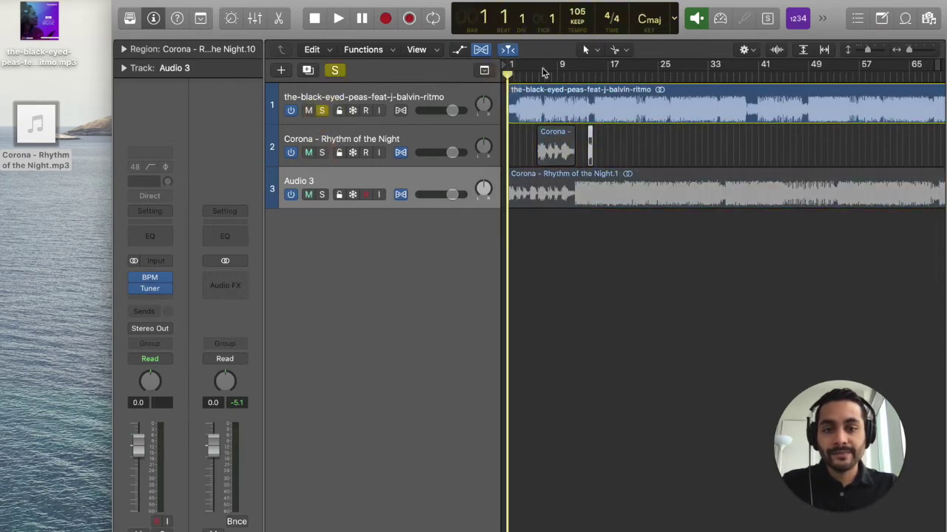
key(space)
drag(910, 50, 914, 52)
scroll(851, 104, left, 2)
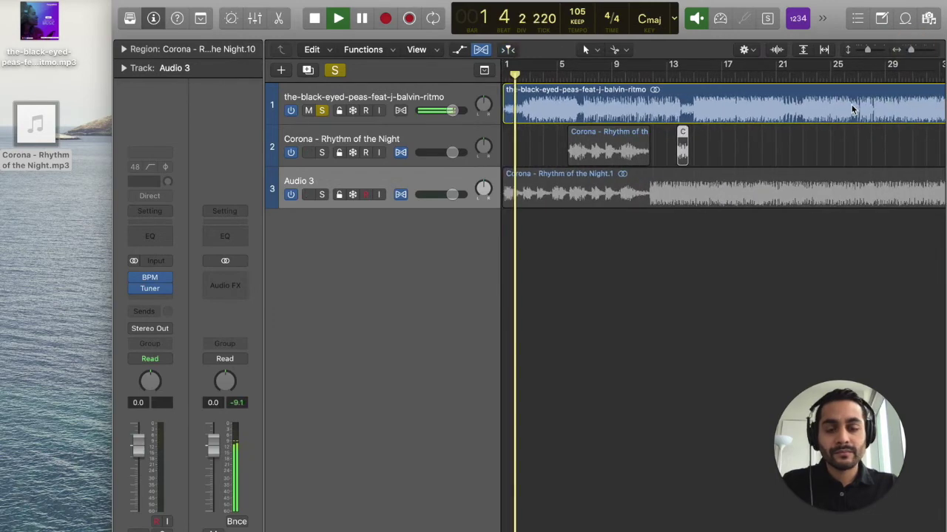
key(space)
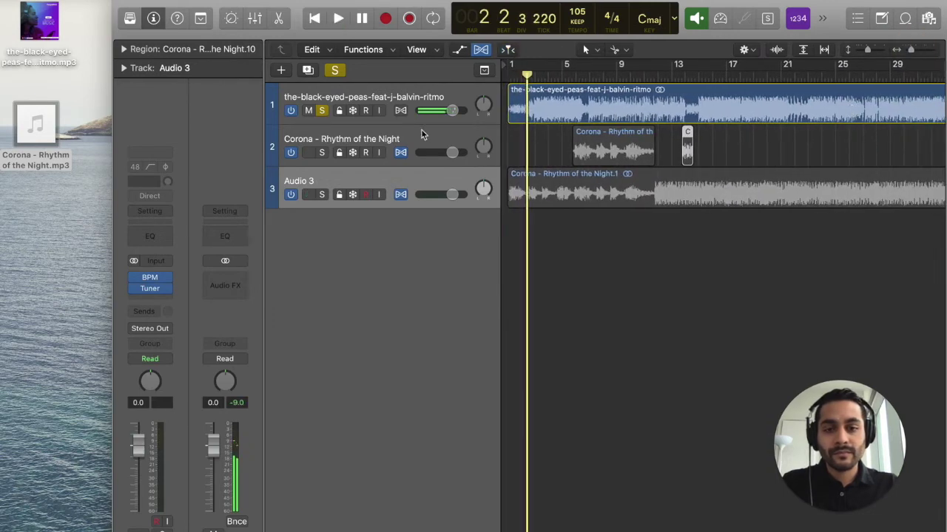
Step: Solo the Corona track in place of the Black Eyed Peas track and play its clips around bars 5 and 13
click(322, 152)
click(322, 110)
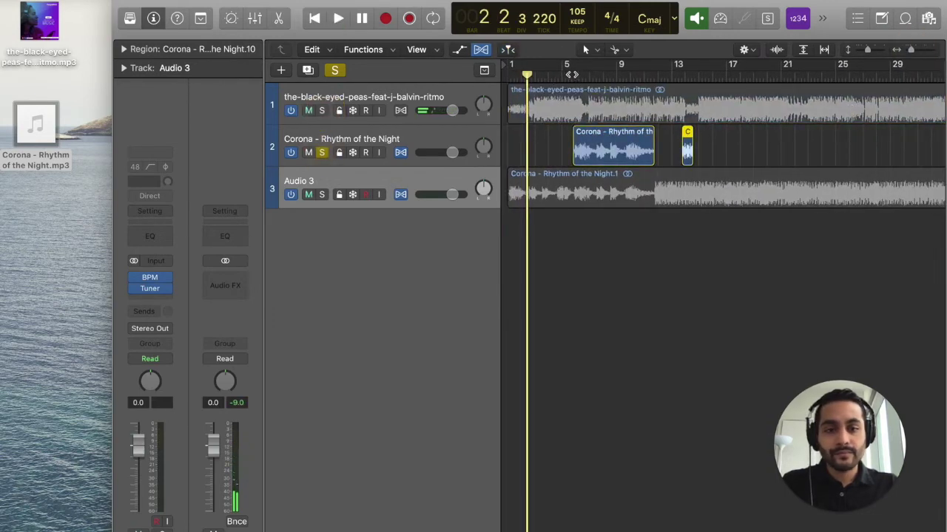
click(563, 74)
key(space)
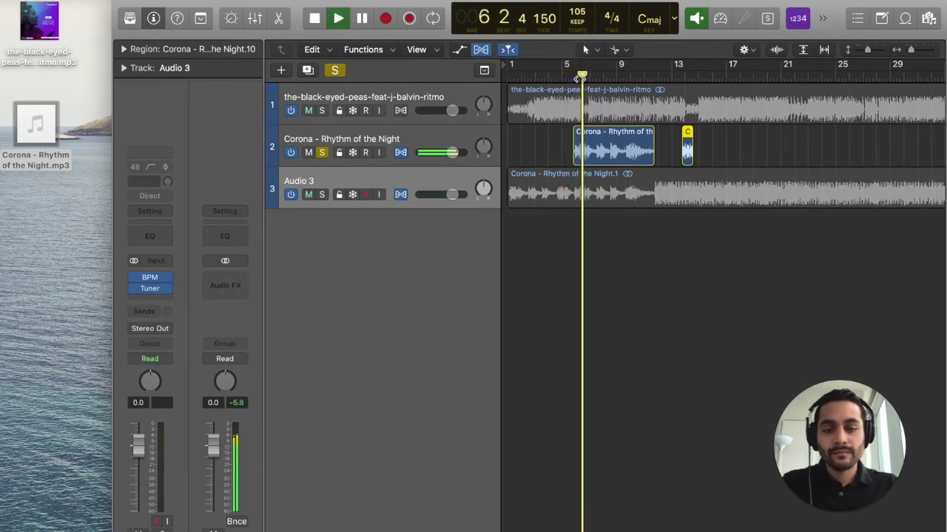
key(space)
click(680, 76)
double_click(680, 76)
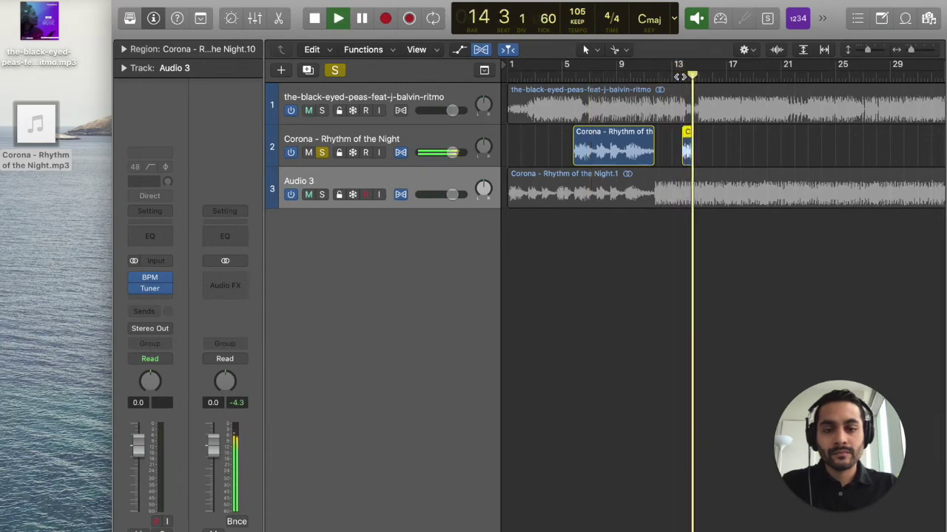
key(space)
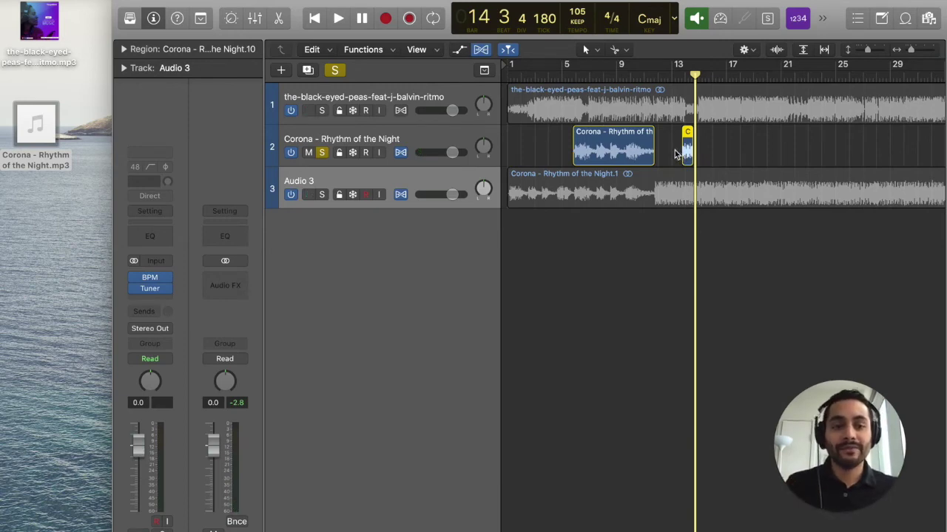
Step: Move the short Corona clip from between bars 13 and 14 to the start of bar 1
click(540, 148)
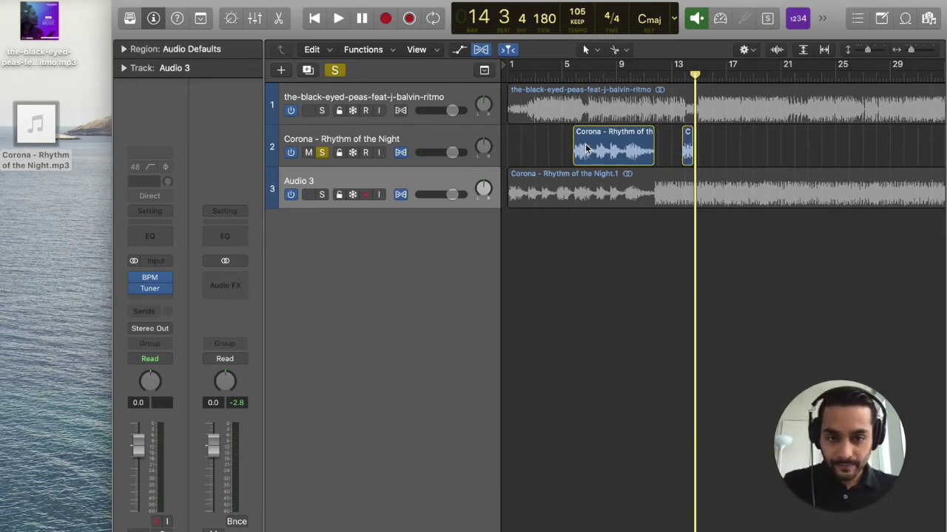
click(624, 146)
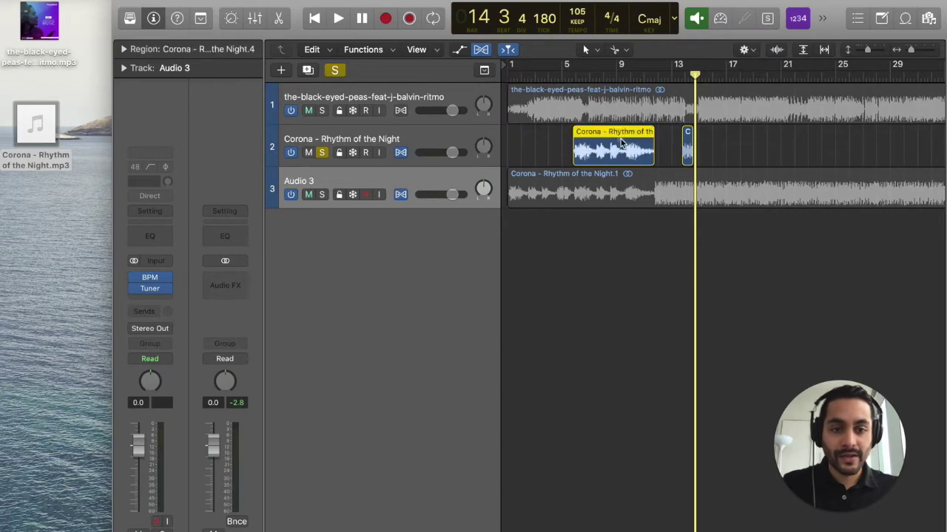
drag(688, 138, 513, 134)
Step: Add a duplicate of the Corona track below it and move the longer Corona clip down onto the new track
click(346, 136)
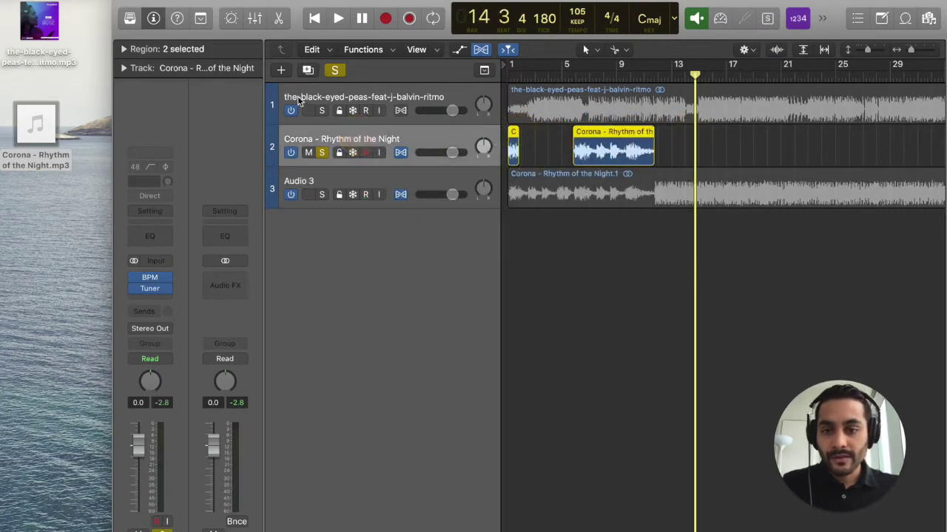
click(307, 70)
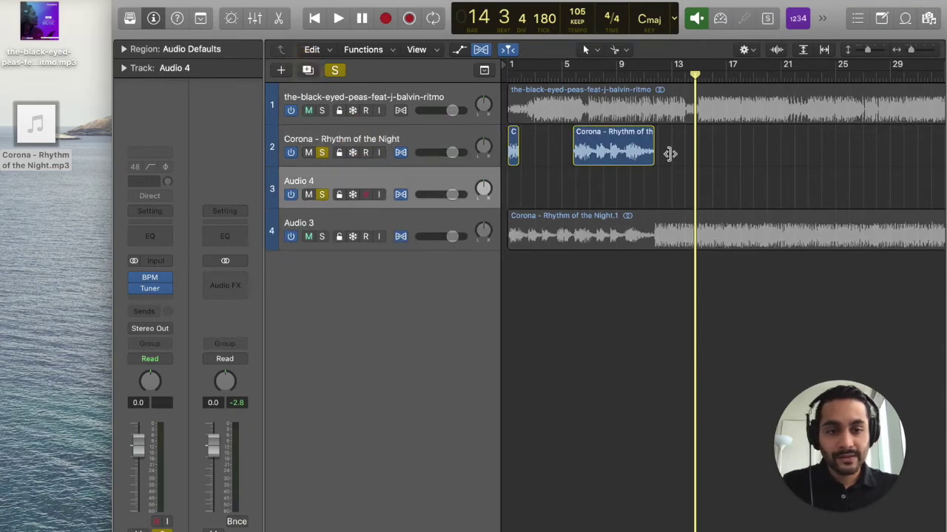
drag(591, 152, 590, 179)
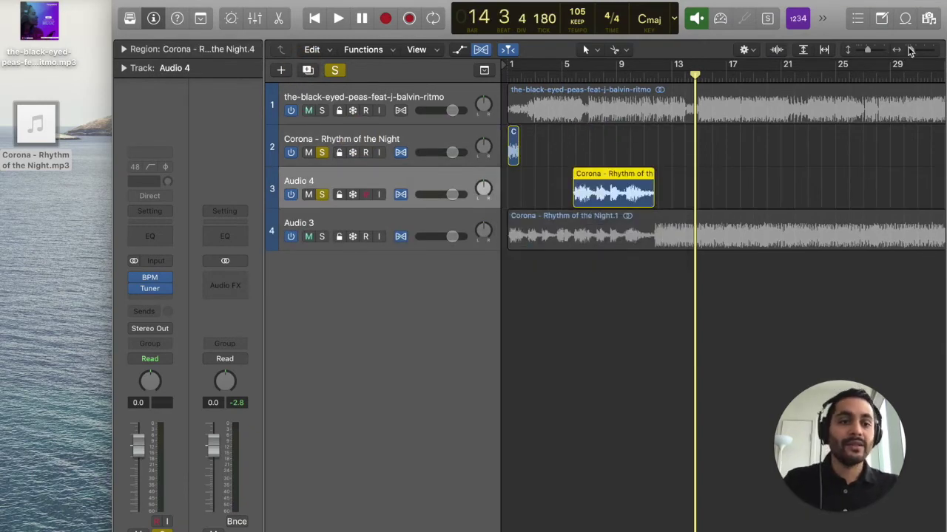
Step: Unsolo the Audio 4 track, set the cycle range to bar 1 and replay the short Corona clip several times
drag(909, 52, 913, 52)
scroll(854, 99, left, 4)
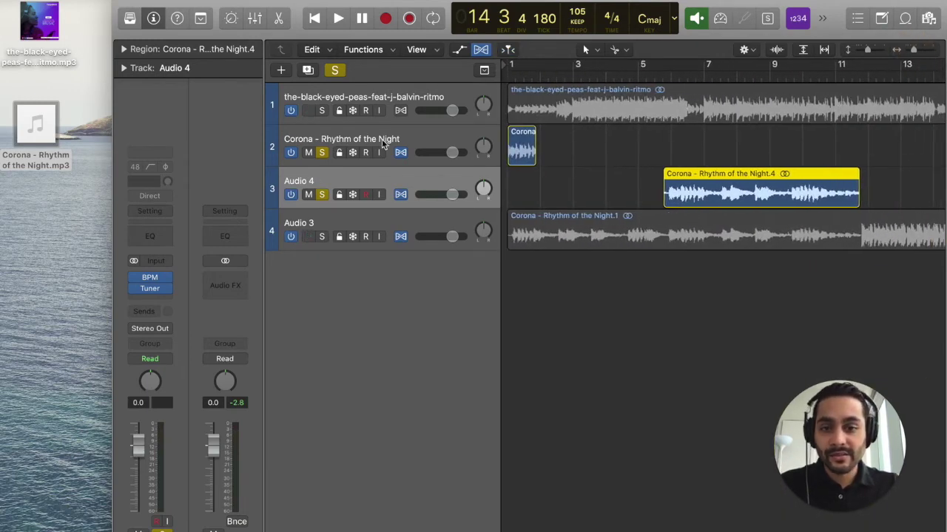
click(322, 194)
click(510, 73)
drag(511, 65, 539, 66)
key(space)
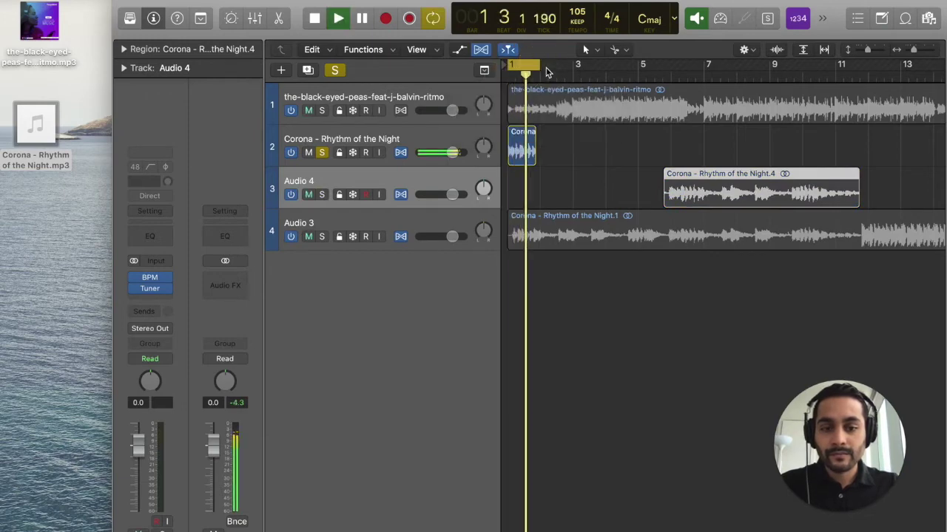
drag(913, 52, 917, 50)
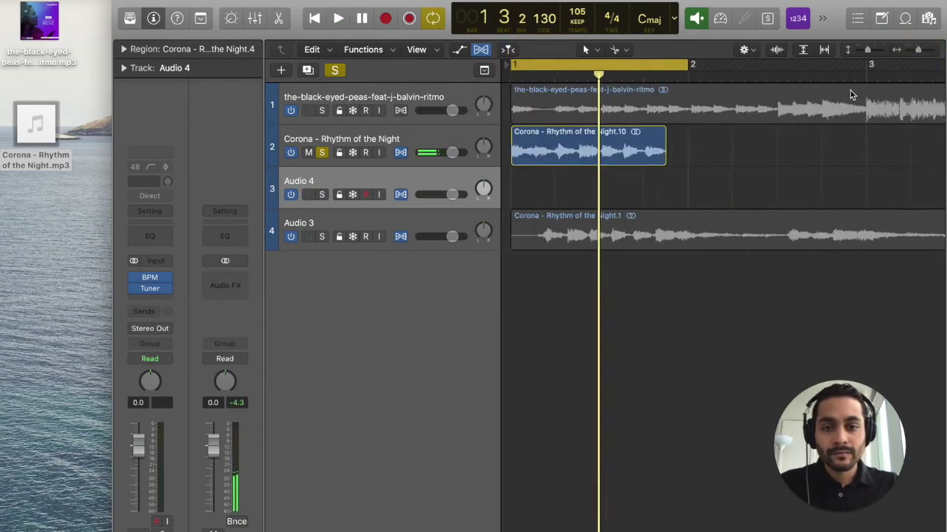
key(Return)
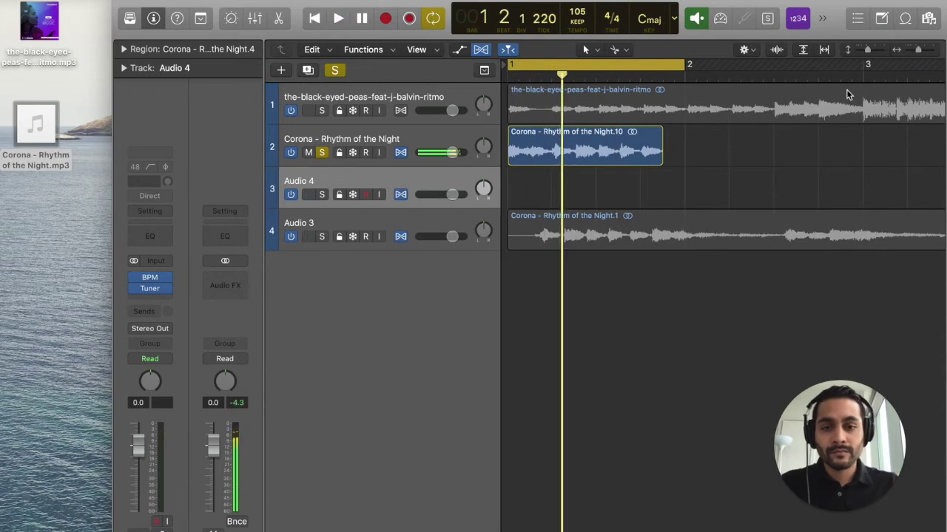
key(Return)
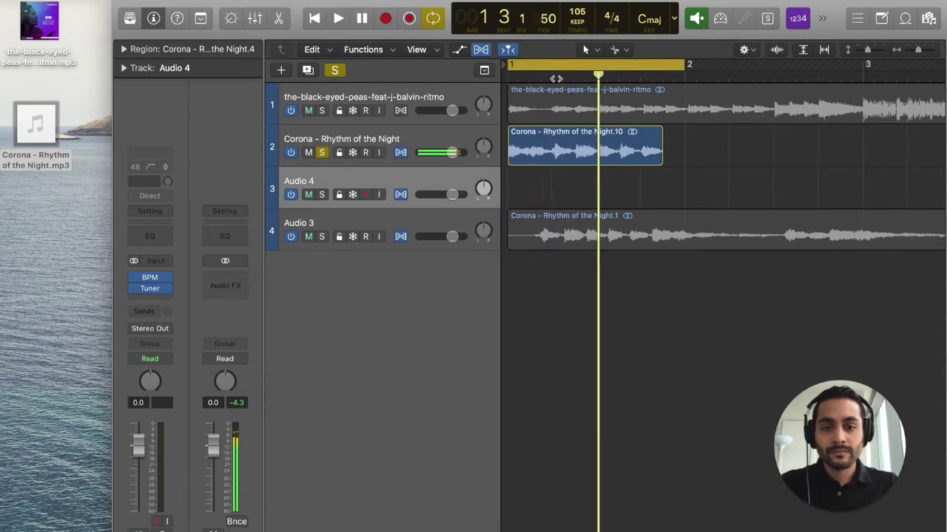
key(Return)
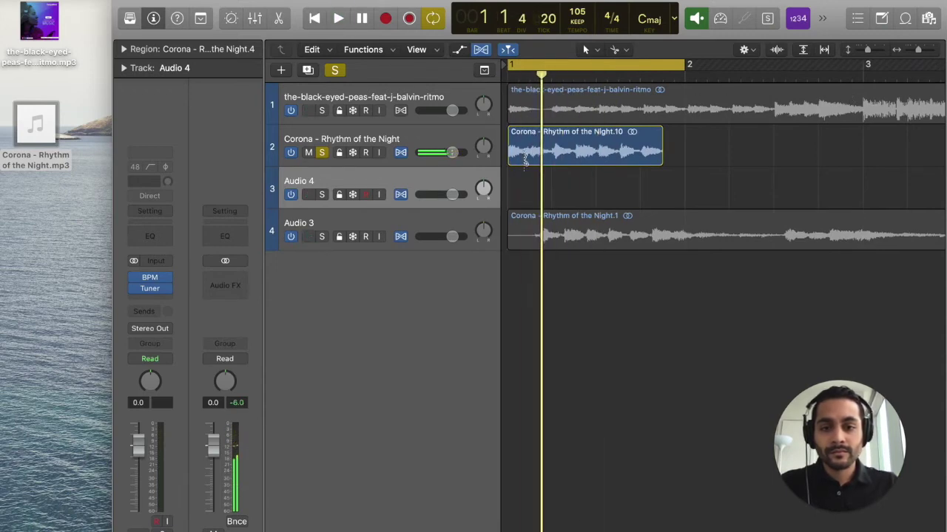
Step: Split the first note off the short Corona clip at bar 1 and move the remainder to just past beat 3
super+click(526, 159)
drag(540, 133, 610, 143)
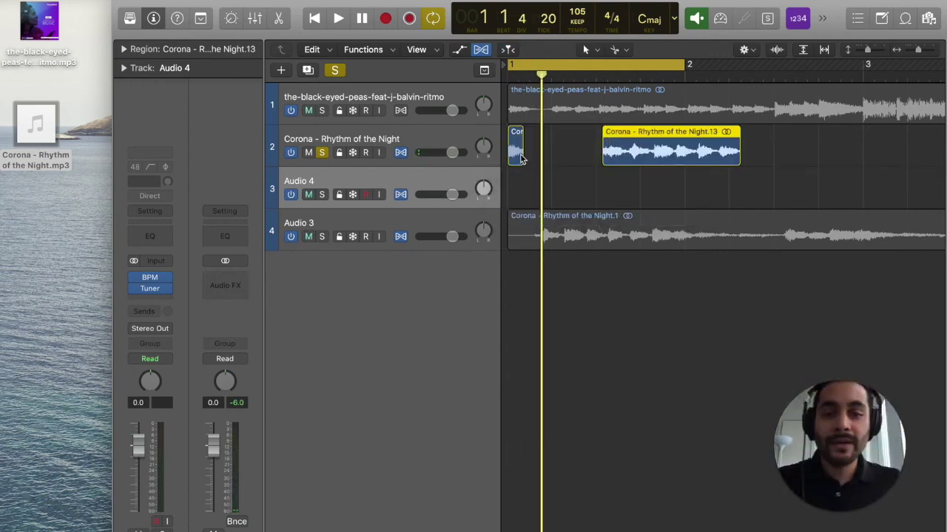
click(922, 52)
click(875, 52)
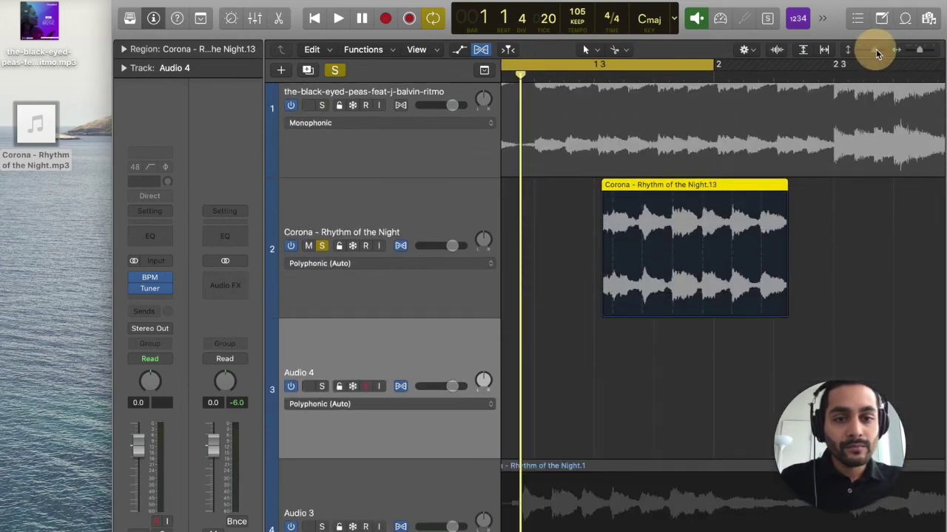
drag(876, 52, 871, 49)
scroll(824, 126, left, 3)
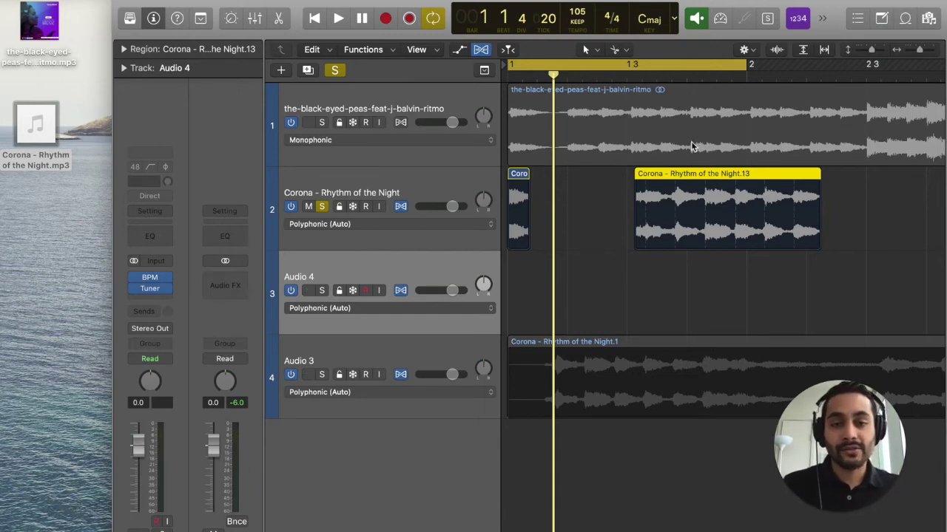
Step: Play the split Corona clips from bar 1, and solo the Black Eyed Peas track instead to compare its first bar
key(Return)
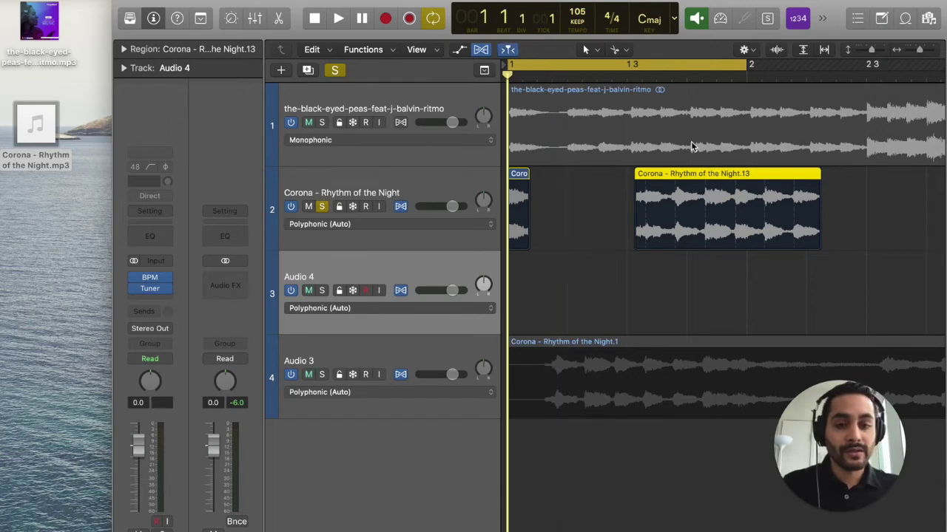
key(space)
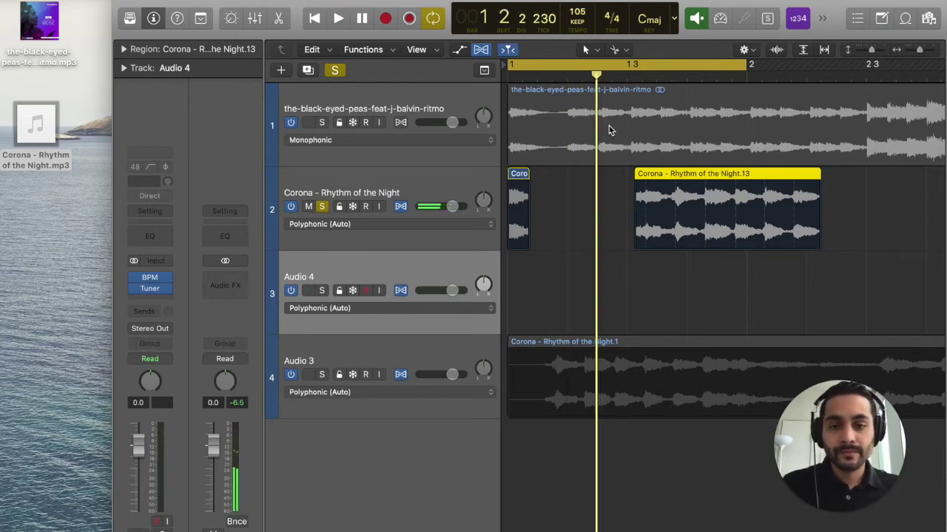
click(322, 122)
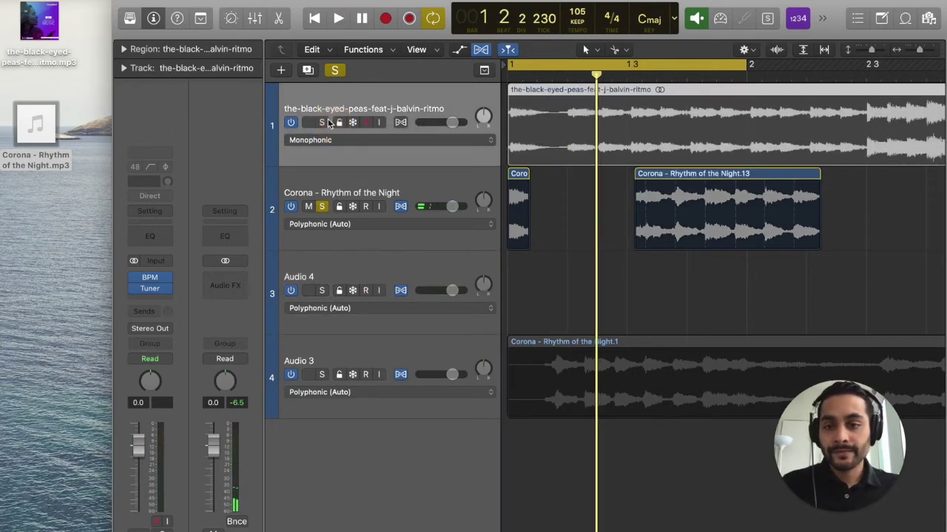
click(322, 207)
key(Return)
key(space)
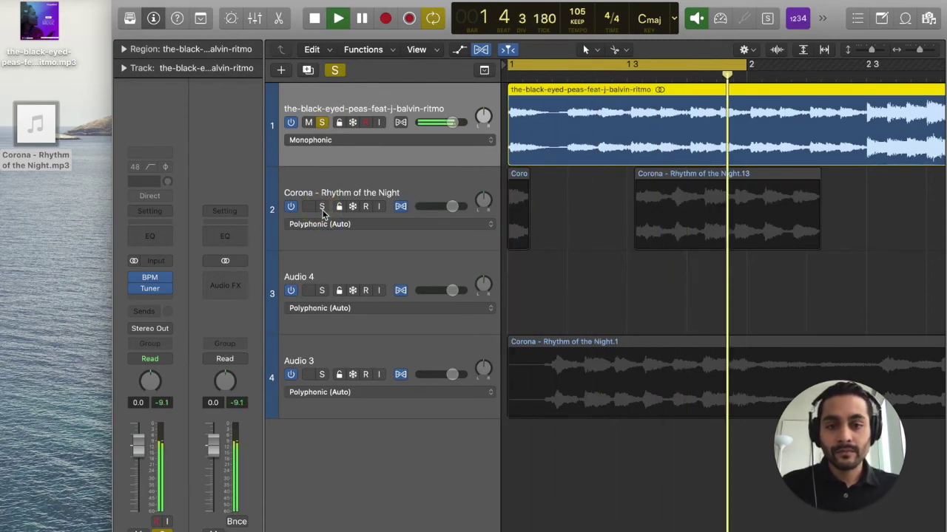
key(space)
Step: Move the longer piece of the split Corona clip to beat 2 of bar 1, and play it with only the Corona track soloed
click(606, 185)
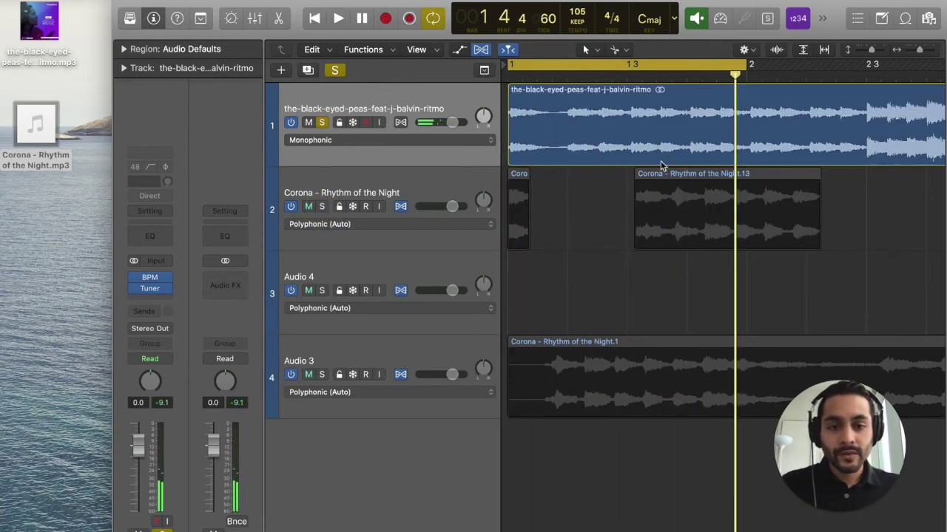
drag(663, 177, 595, 174)
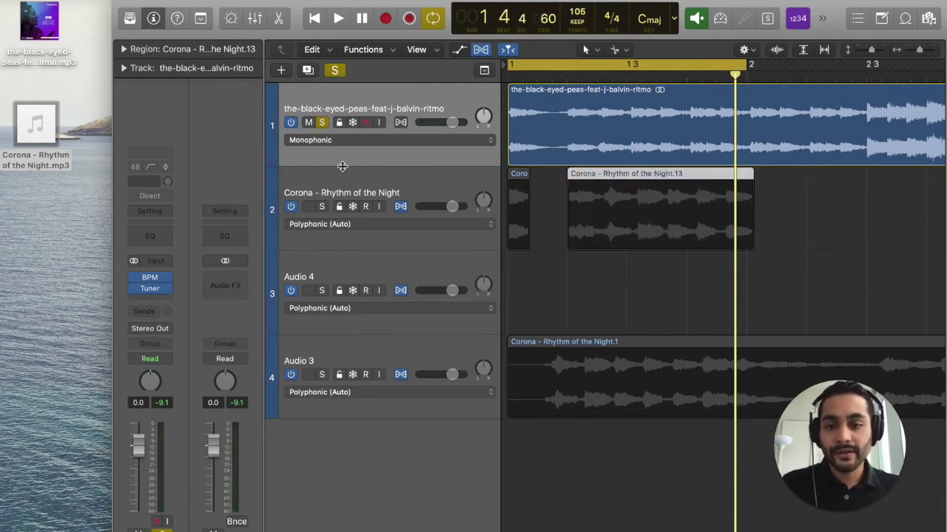
click(321, 206)
click(323, 123)
key(Return)
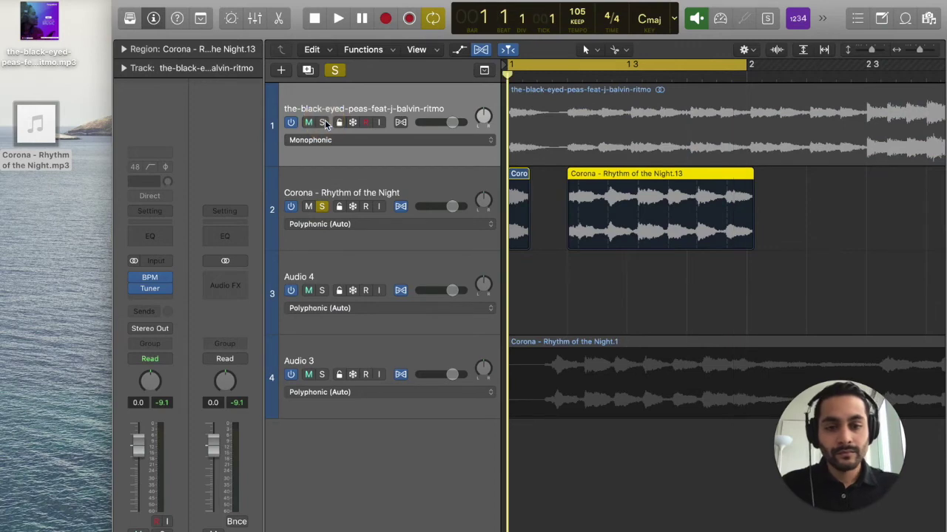
key(space)
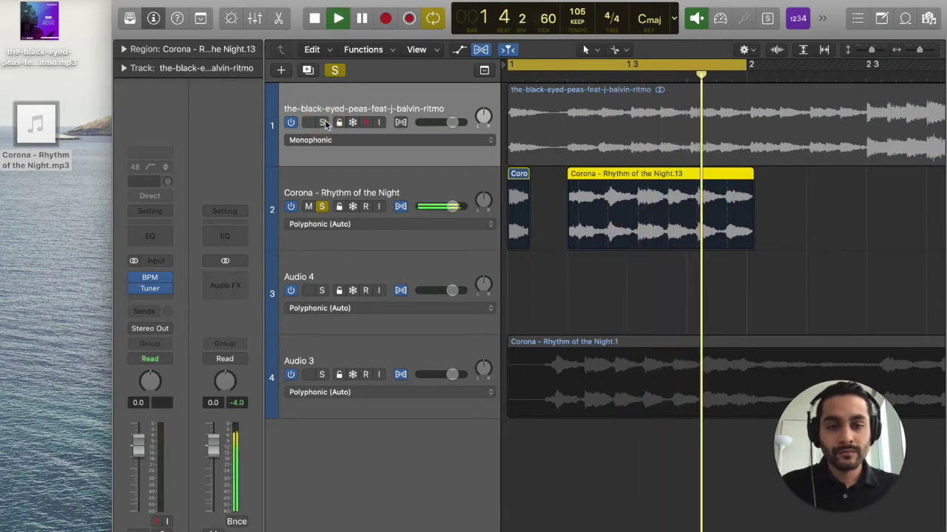
key(Return)
key(space)
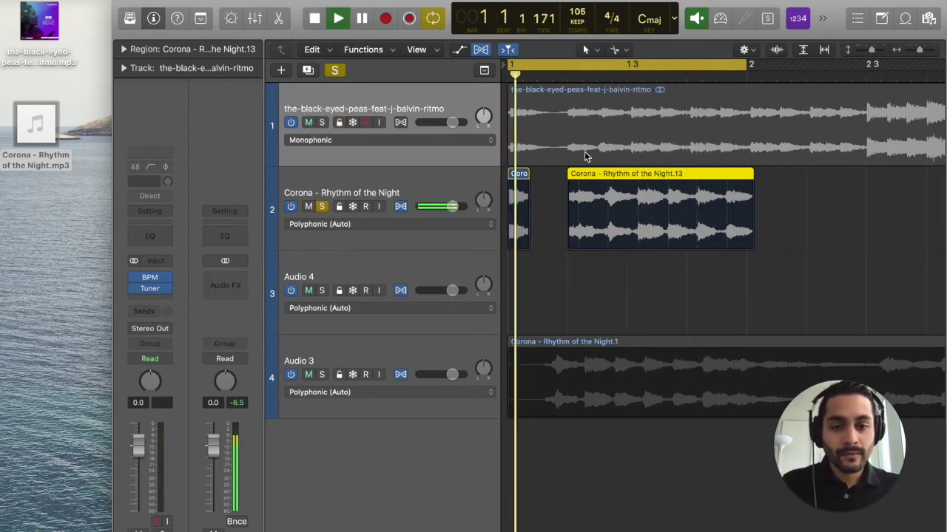
key(space)
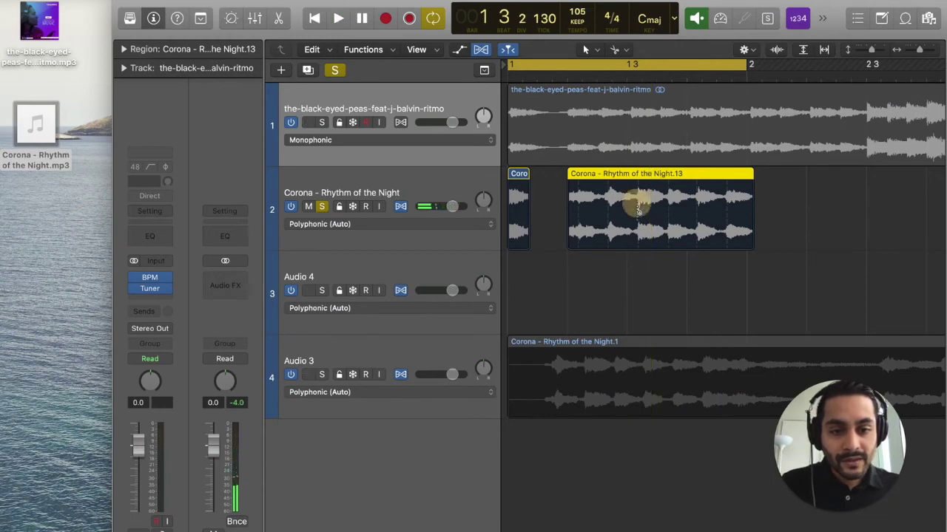
Step: Cut the beat 2 Corona clip just after beats 3 and 4, and audition the middle piece in a one-beat cycle
click(637, 211)
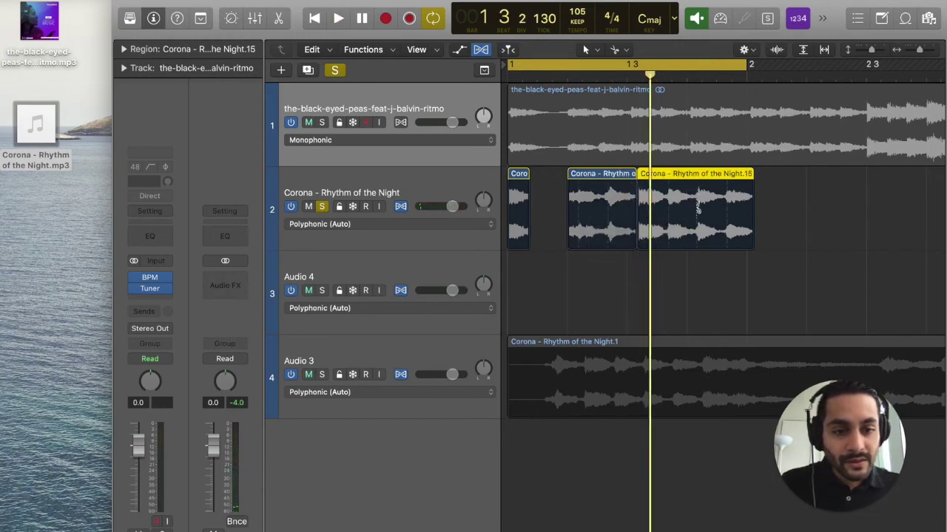
click(697, 209)
click(566, 70)
drag(635, 70, 693, 71)
key(space)
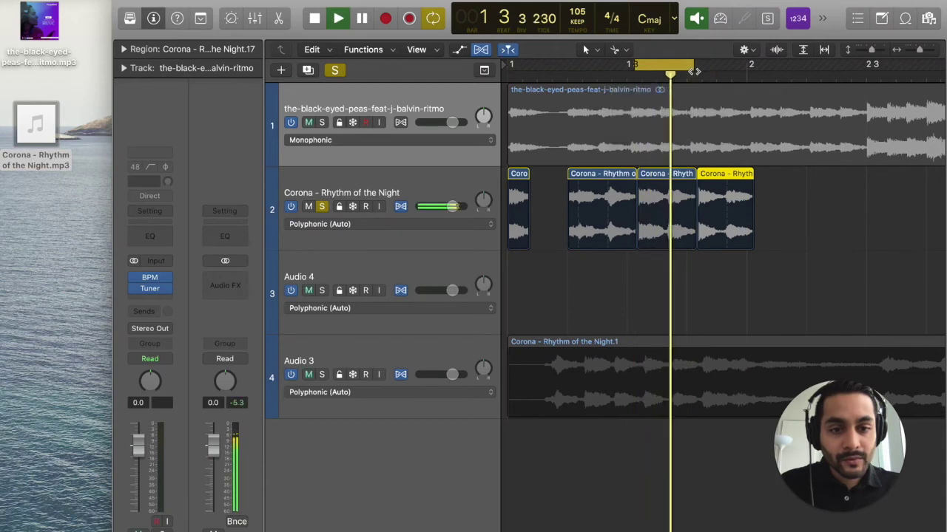
key(space)
click(672, 66)
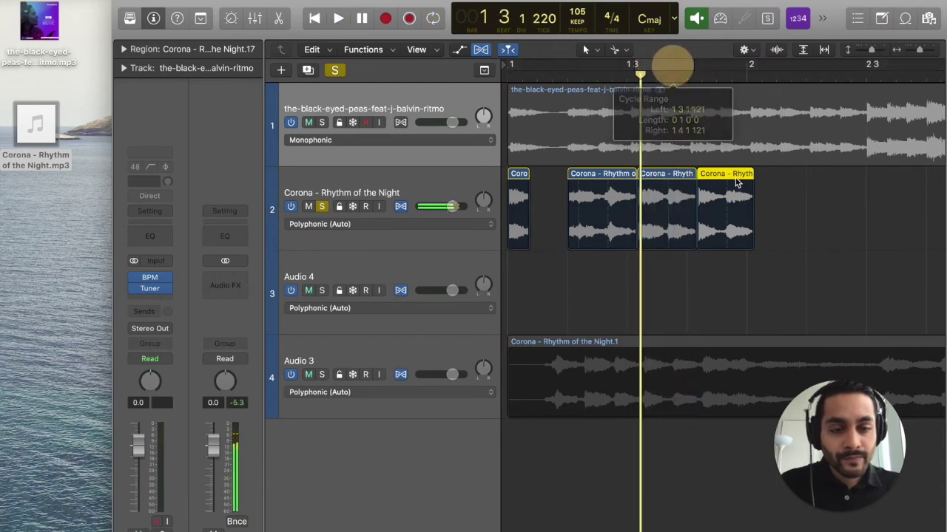
Step: Move the last Corona piece down to the Audio 4 track and place three consecutive copies of the middle piece from its old position onward
drag(727, 179, 725, 276)
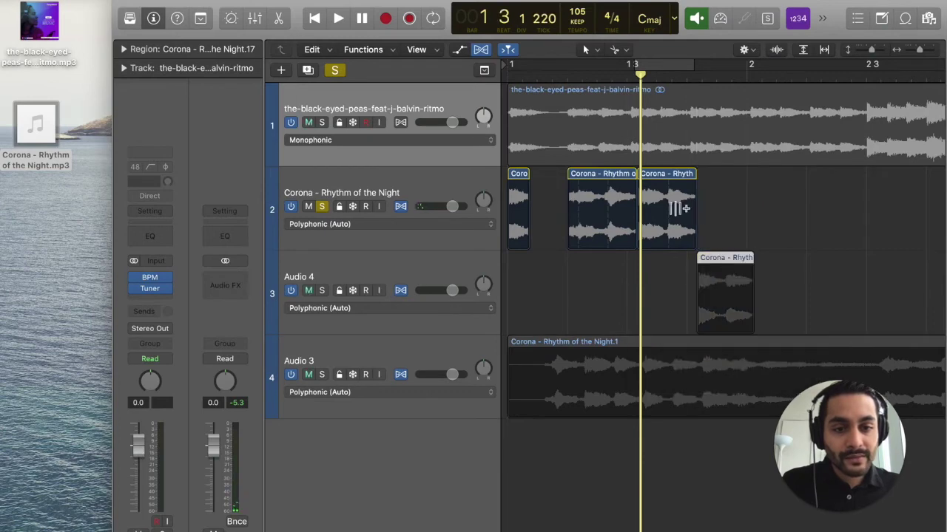
drag(656, 176, 712, 178)
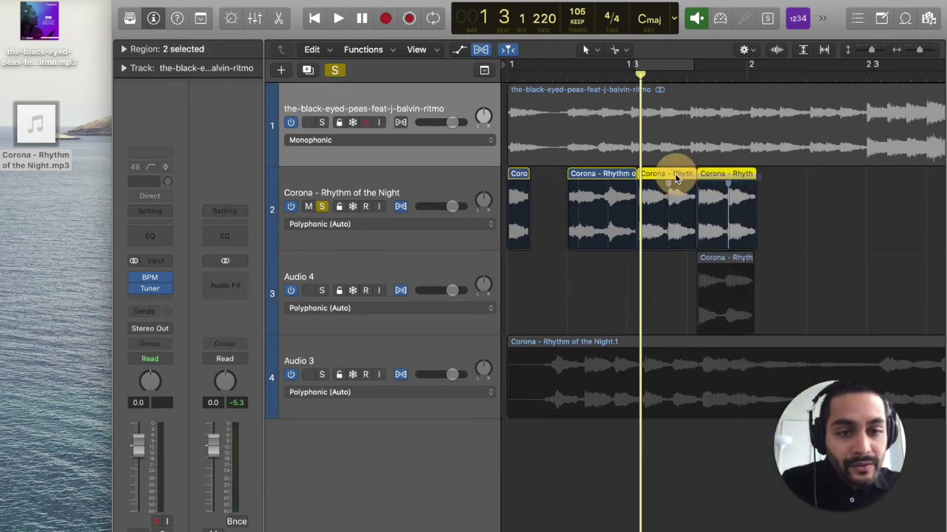
drag(652, 176, 771, 181)
Step: Play the rearranged Corona pieces from bar 1 to about beat 3 of bar 2
key(Return)
key(space)
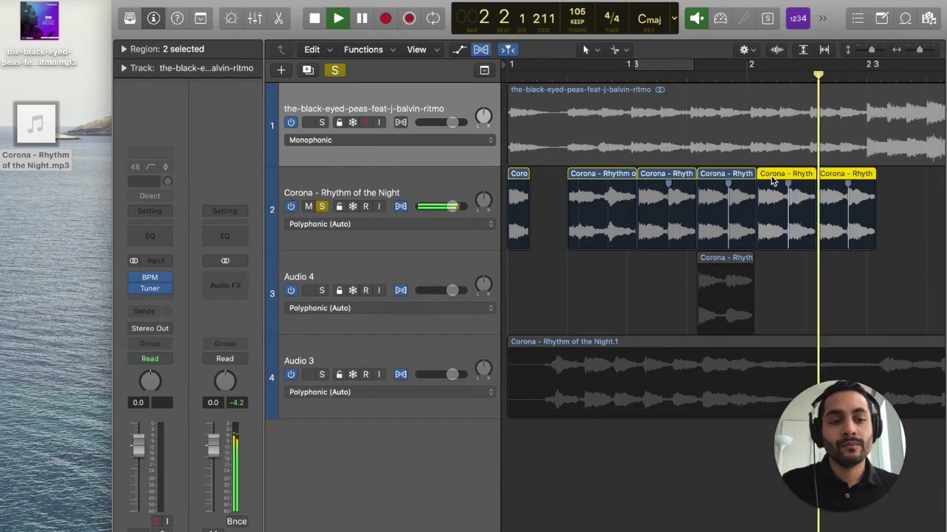
key(space)
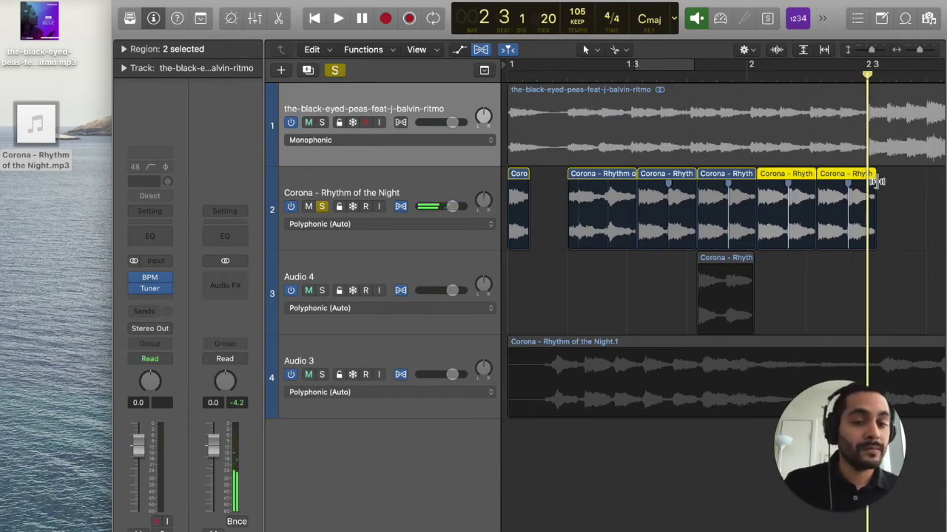
Step: Replay the rearranged Corona pieces from bar 1 to just past the start of bar 2, with only the Corona track soloed
click(556, 197)
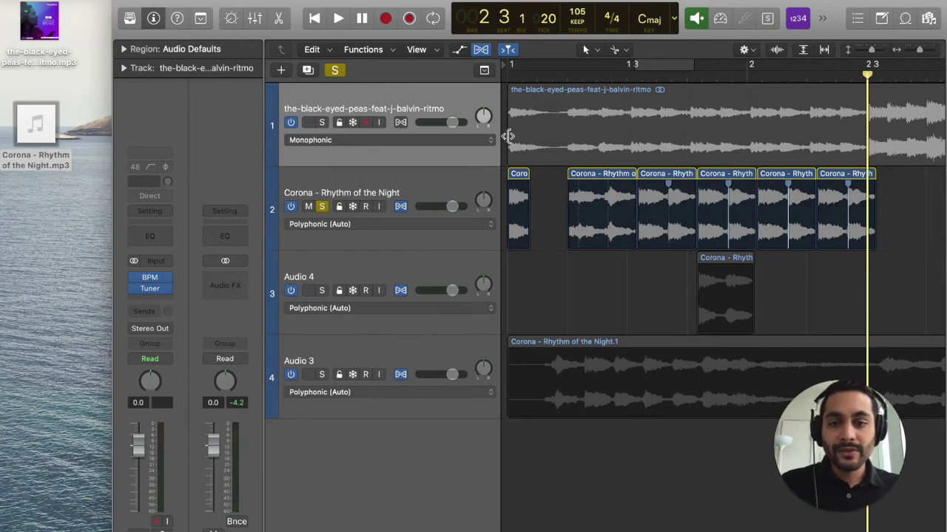
click(510, 74)
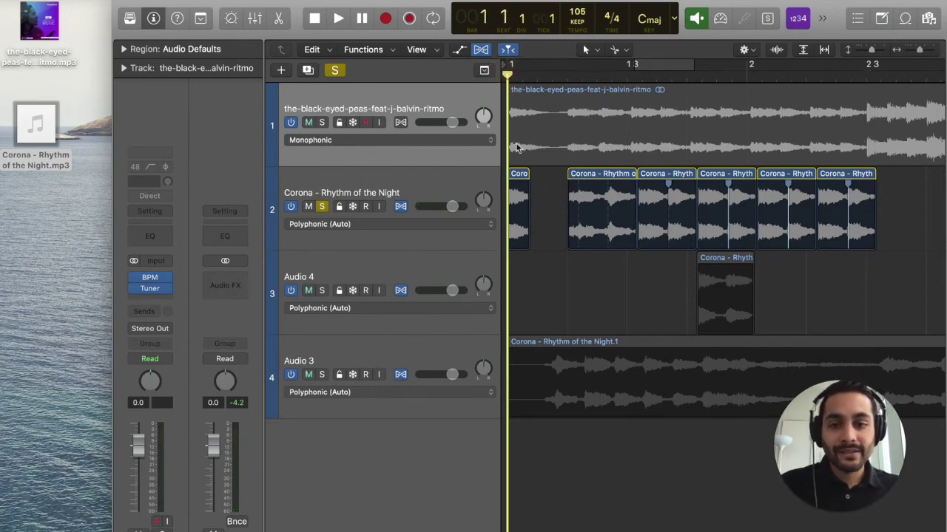
key(space)
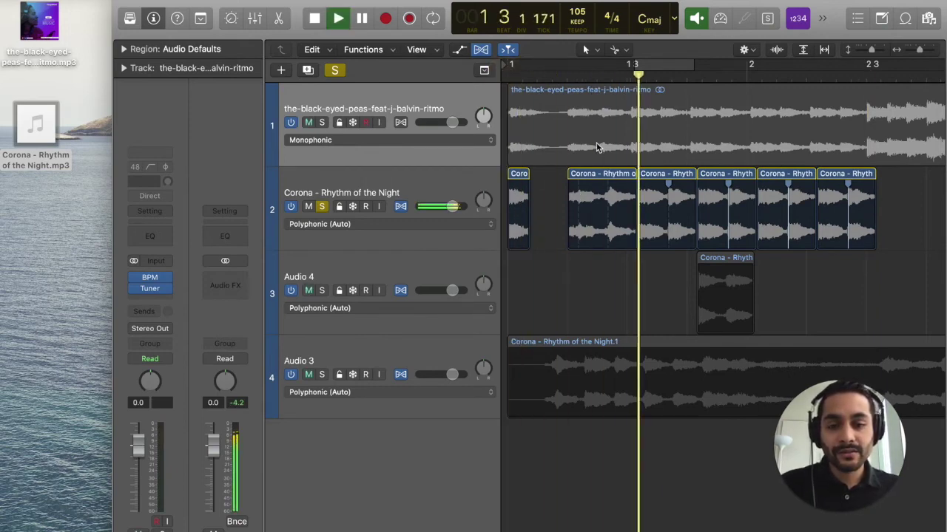
key(space)
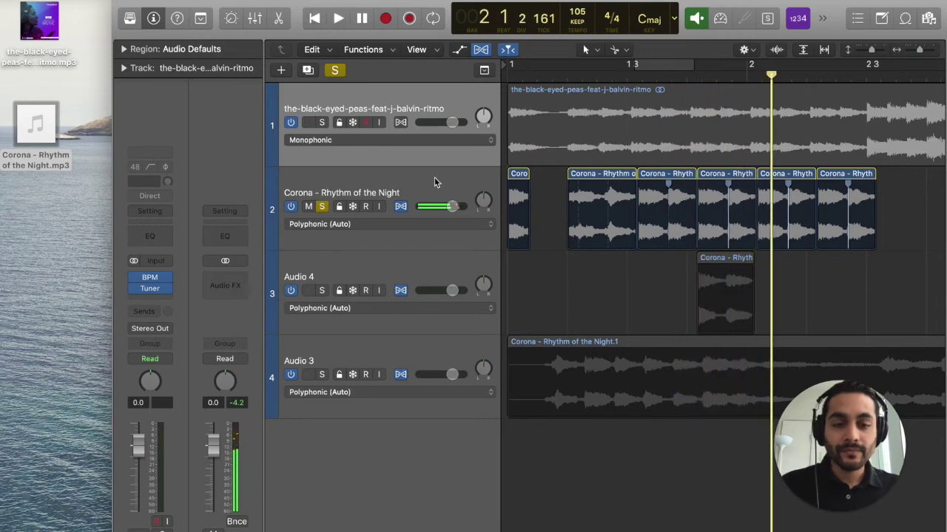
click(534, 186)
right_click(539, 177)
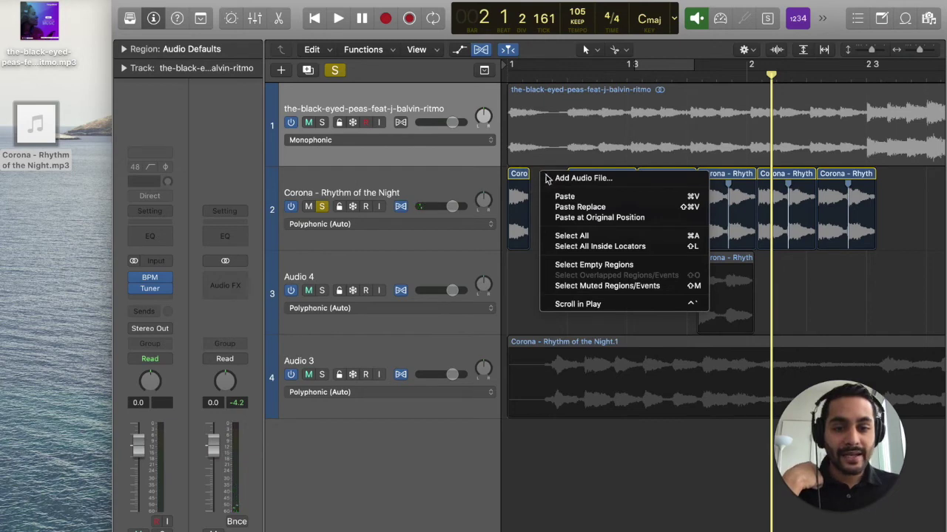
click(556, 179)
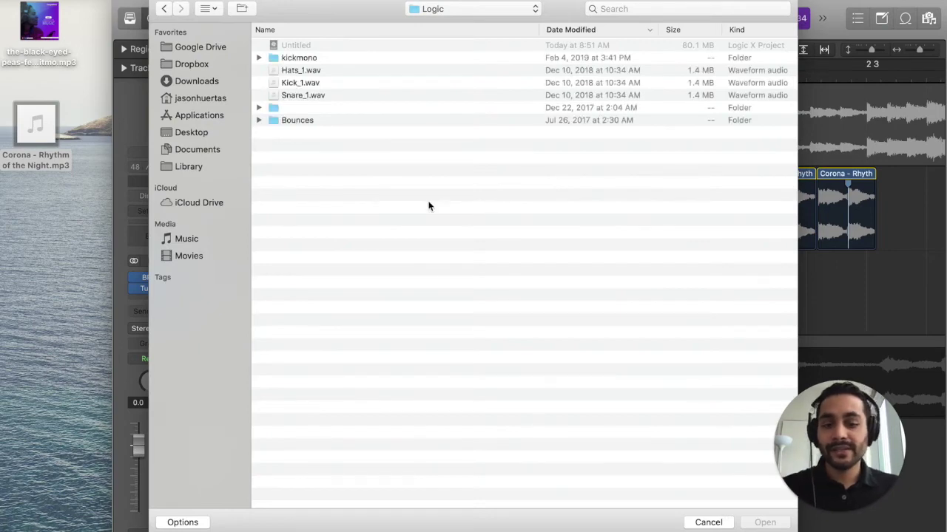
click(707, 522)
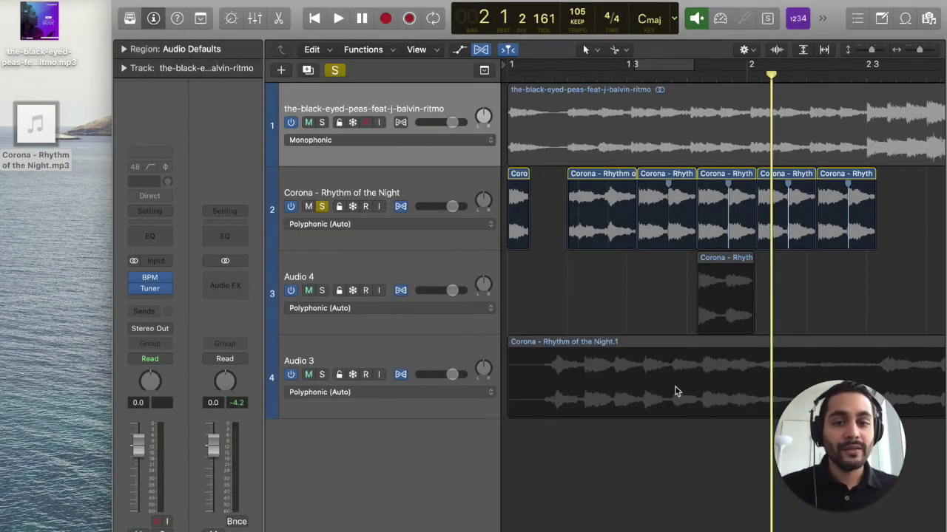
Step: Cut the Black Eyed Peas clip at both edges of the gap before beat 2, copy that slice into the Corona track's gap, and play it
click(530, 153)
click(568, 143)
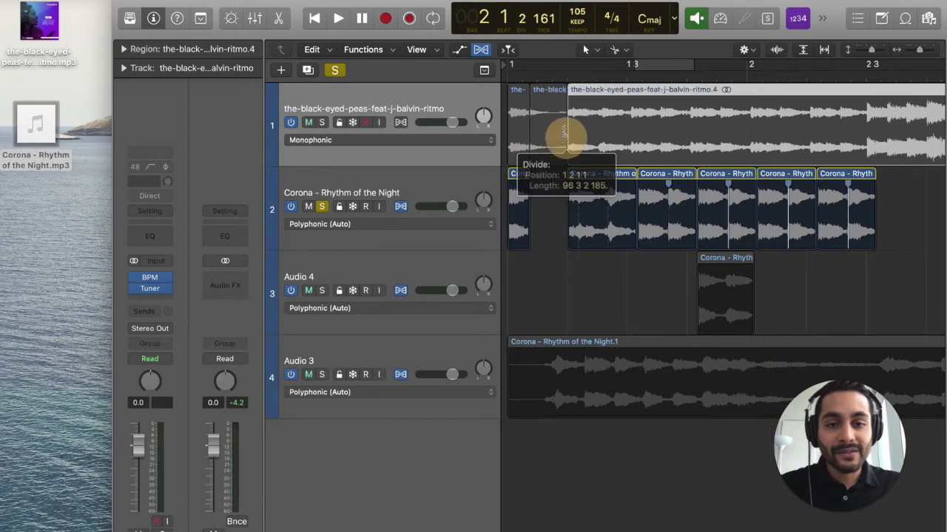
drag(548, 99, 548, 178)
key(space)
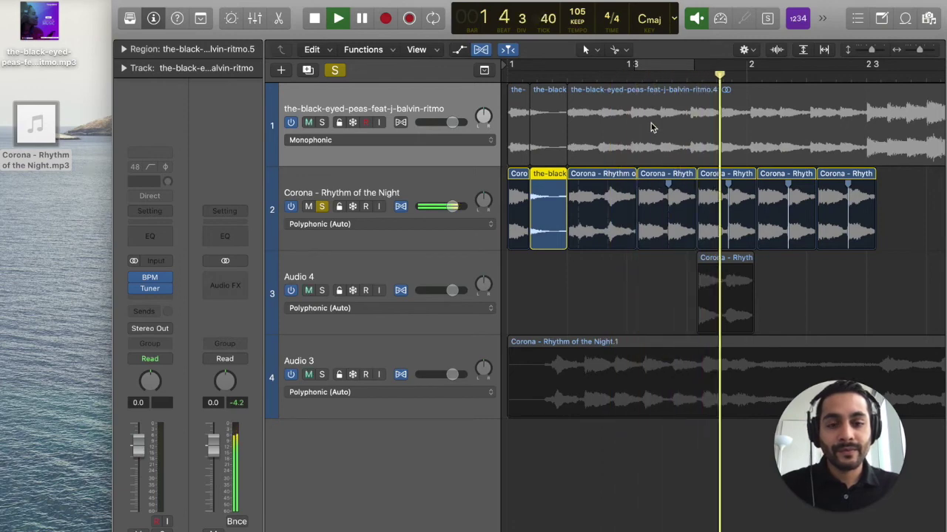
key(space)
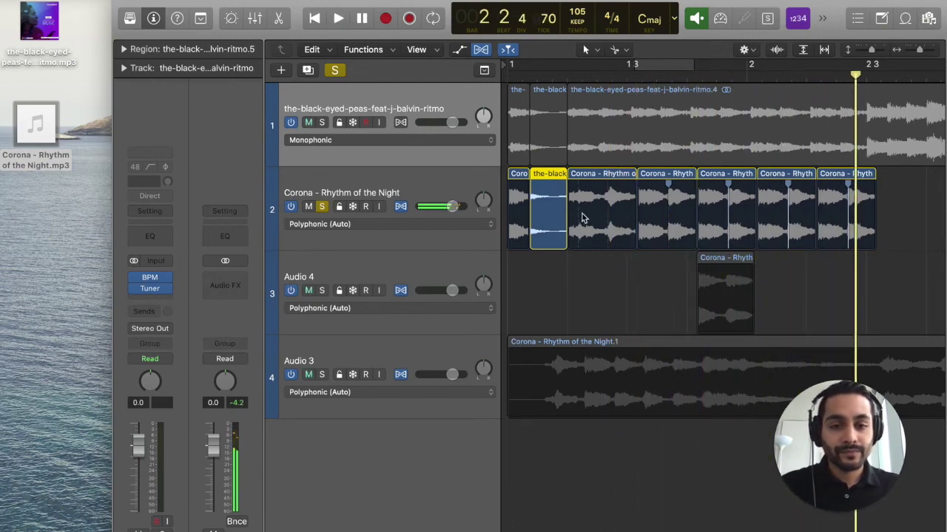
click(899, 194)
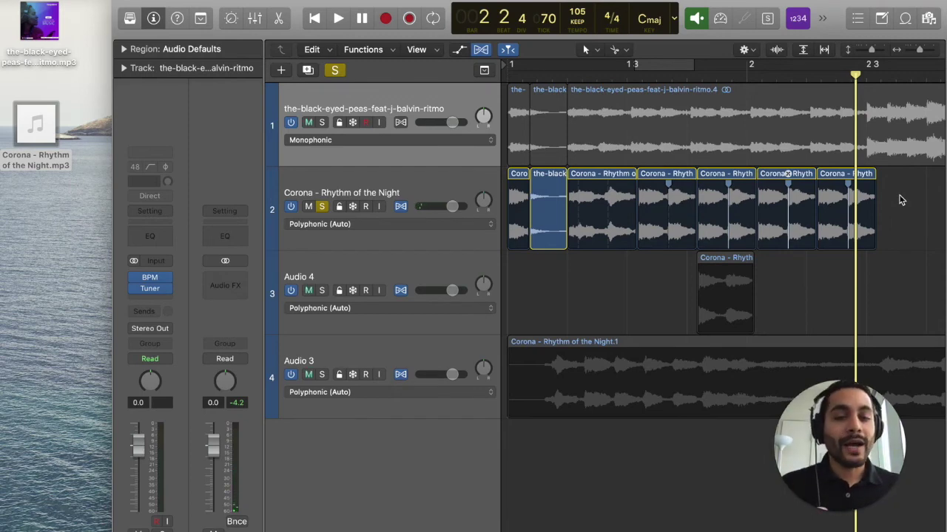
Step: With the Fade tool, fade in the start of the first Corona piece and fade across its join with the inserted Black Eyed Peas slice
drag(919, 51, 921, 51)
scroll(852, 127, left, 8)
click(588, 259)
click(625, 51)
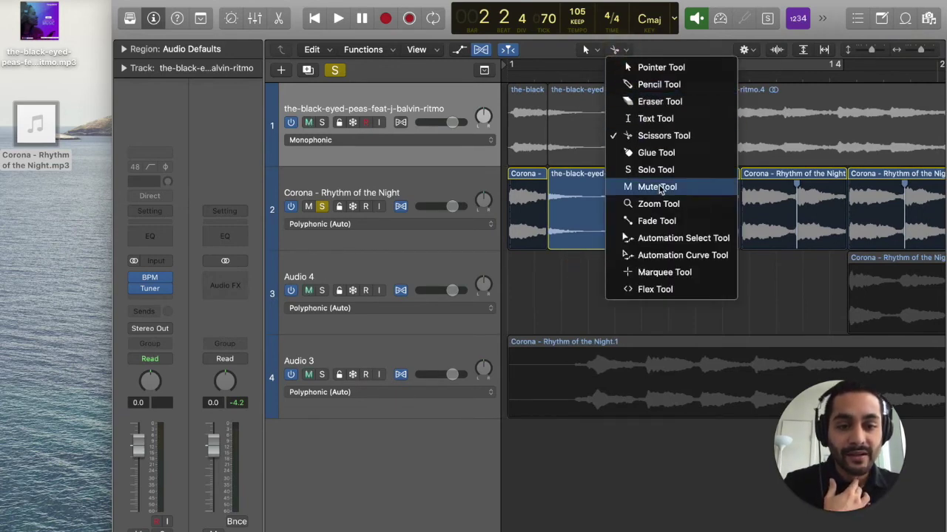
click(657, 221)
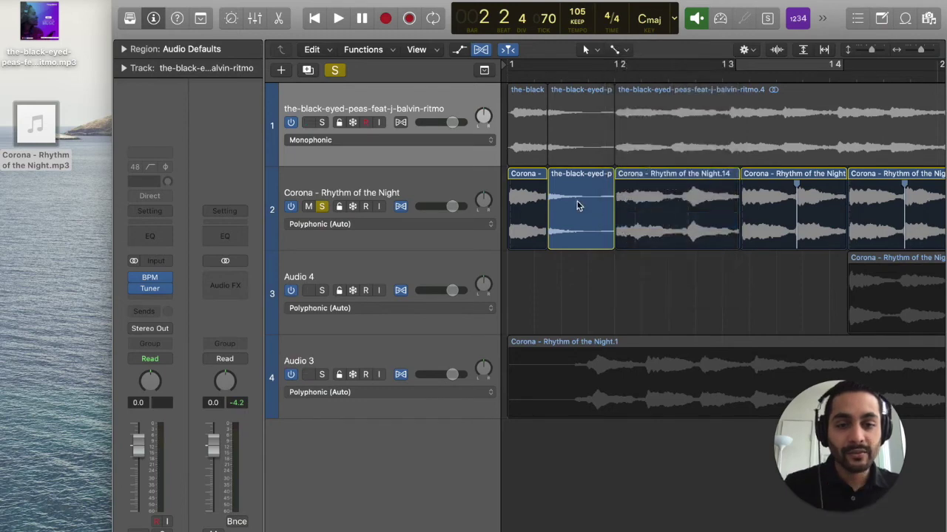
click(506, 200)
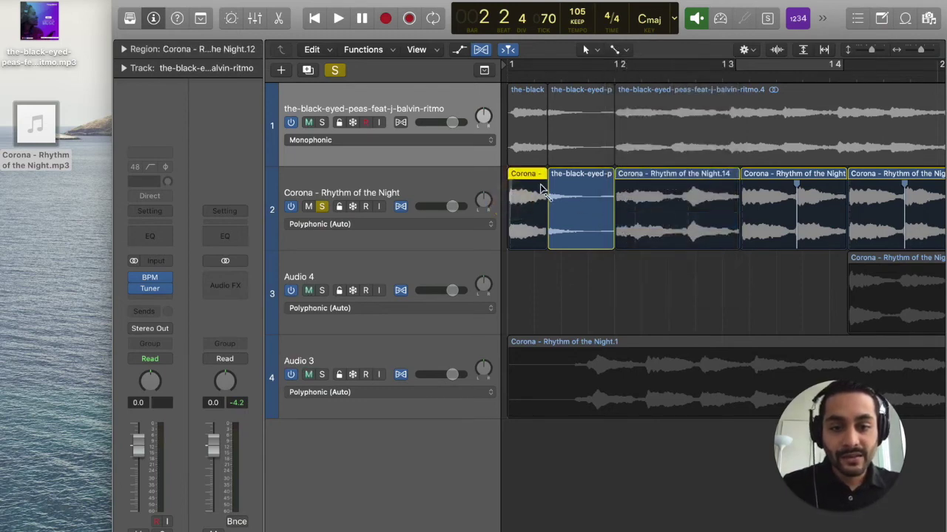
click(545, 191)
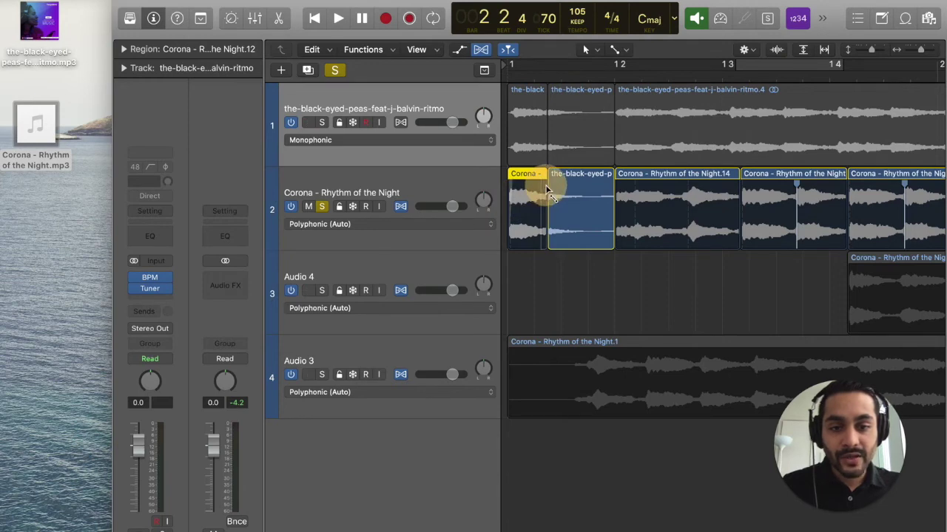
drag(919, 54, 923, 49)
drag(706, 189, 731, 208)
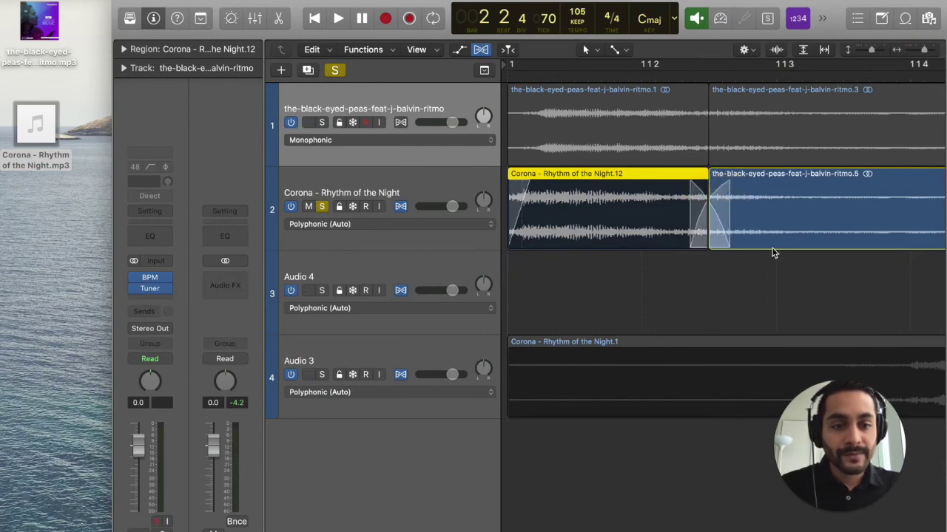
Step: Add short fades across the slice's join with the beat 2 Corona piece and across that piece's join just after beat 3
scroll(773, 251, right, 5)
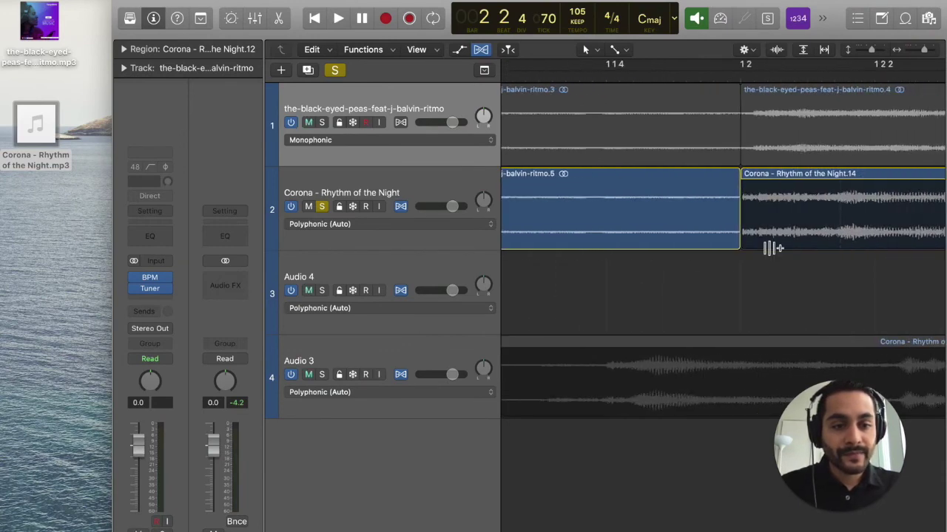
drag(733, 225, 749, 224)
scroll(751, 223, right, 5)
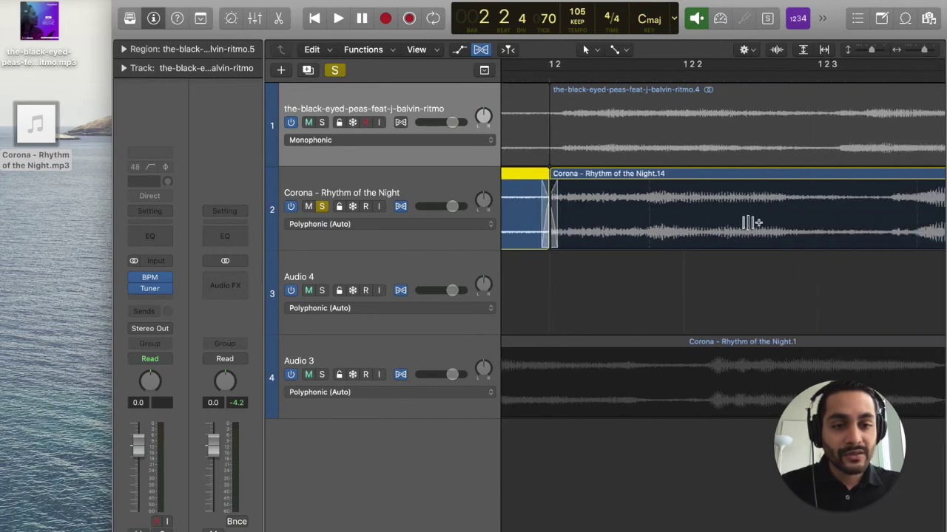
scroll(750, 224, right, 10)
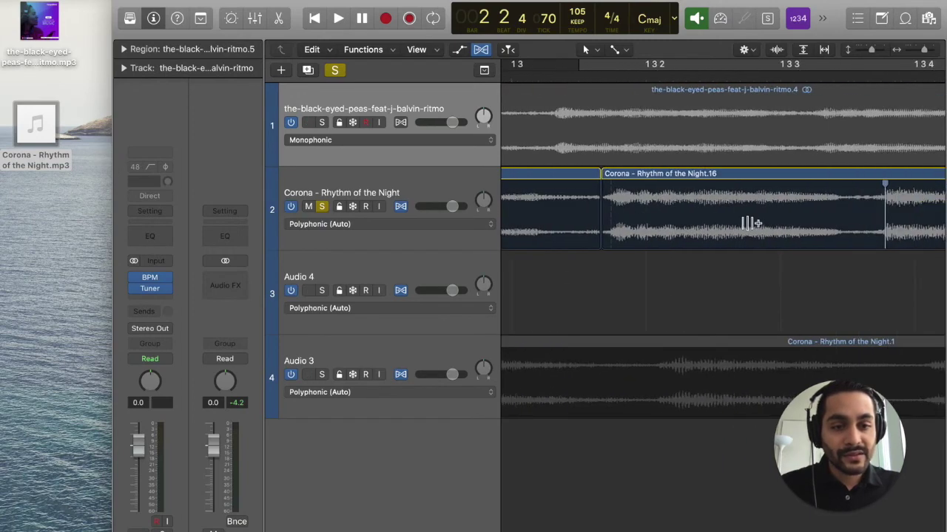
drag(559, 223, 574, 222)
Step: Add short fades across the three remaining joins between the repeated Corona pieces, from beat 4 of bar 1 to beat 2 of bar 2
scroll(574, 221, right, 5)
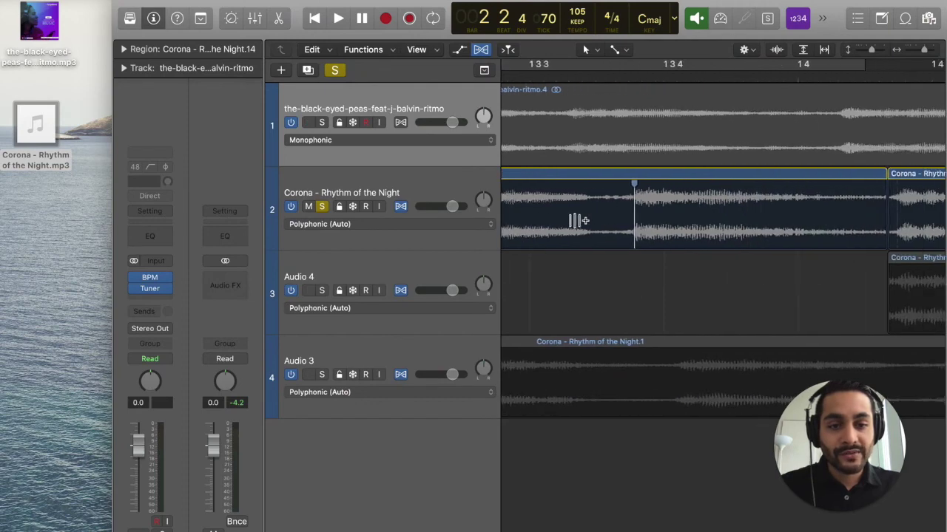
scroll(579, 220, right, 10)
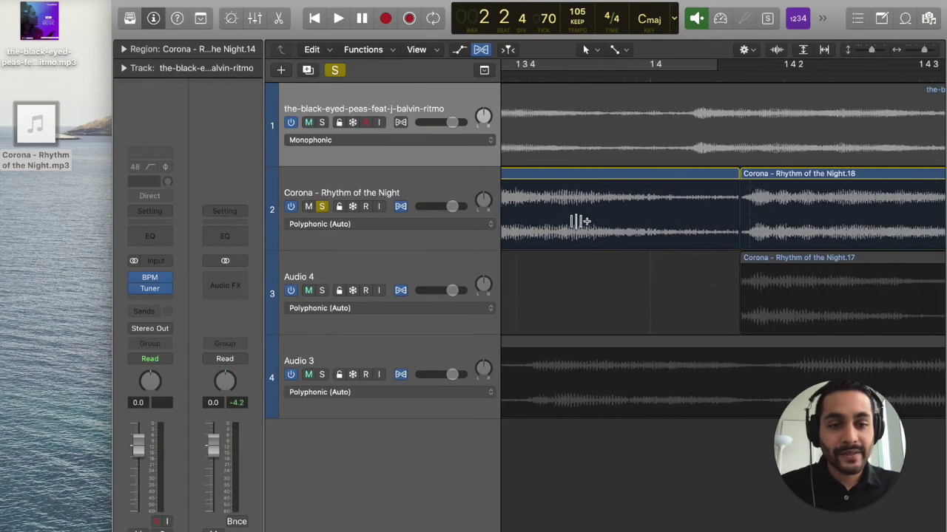
drag(603, 232, 619, 224)
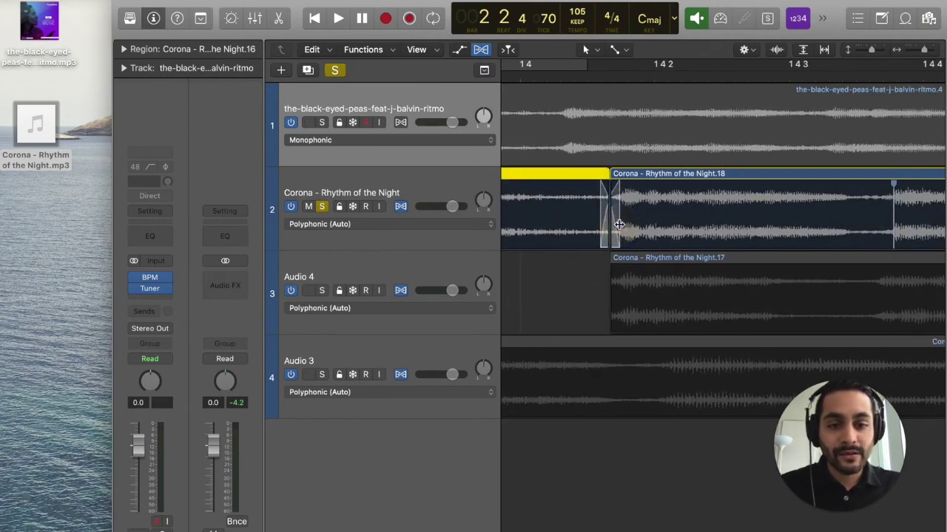
scroll(619, 224, right, 15)
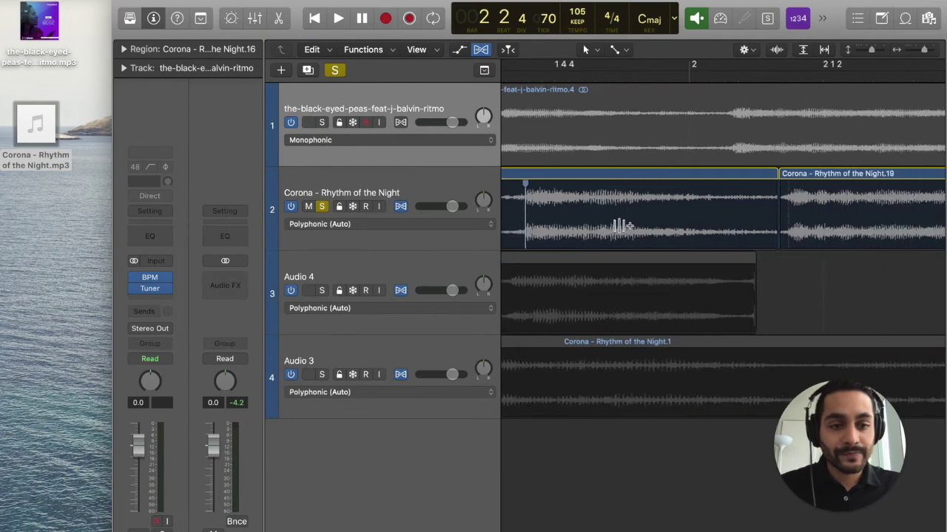
drag(686, 230, 712, 231)
scroll(710, 231, right, 3)
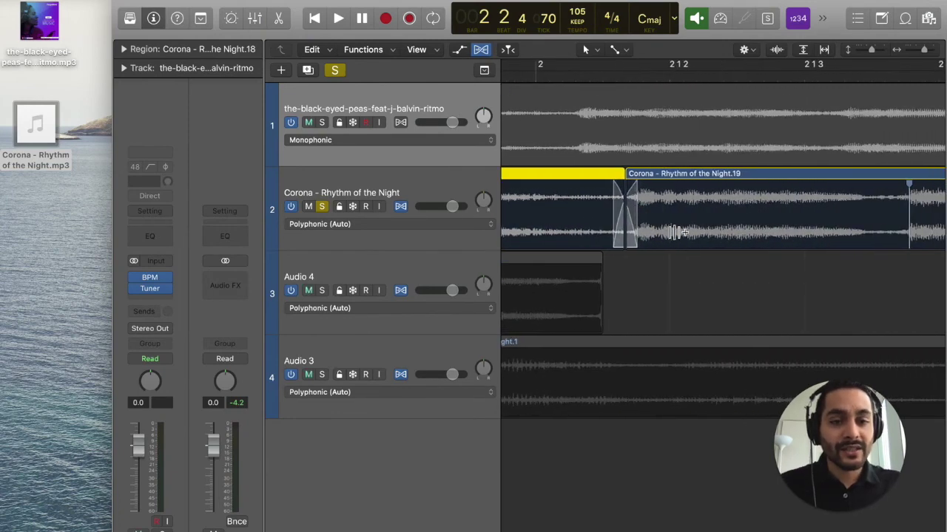
scroll(675, 233, right, 10)
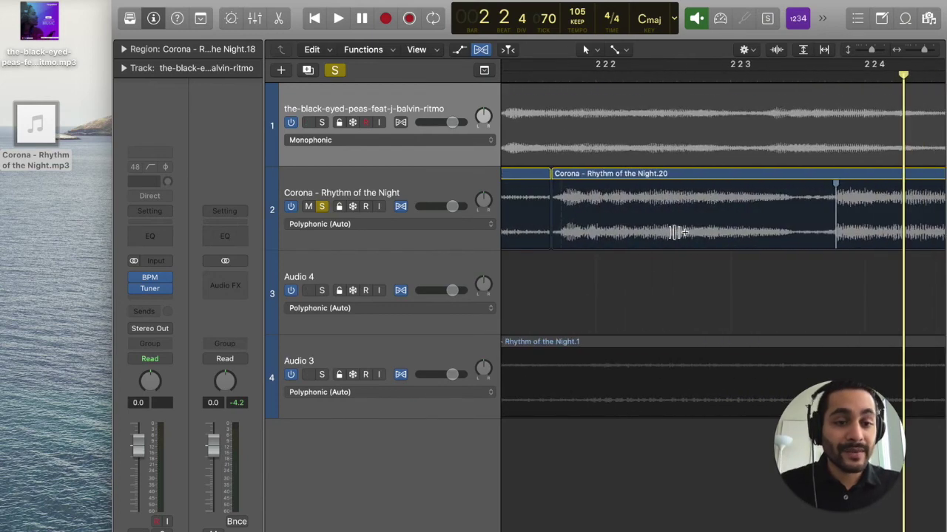
scroll(676, 233, left, 2)
drag(583, 231, 605, 230)
scroll(605, 231, right, 2)
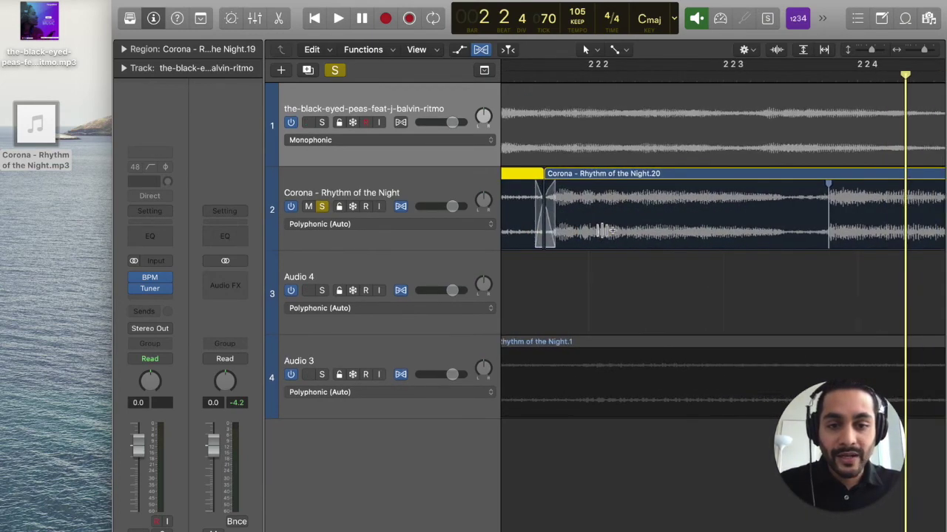
Step: Set a cycle from bar 1 to just past beat 3 of bar 2 and play the faded Corona arrangement
scroll(605, 231, right, 10)
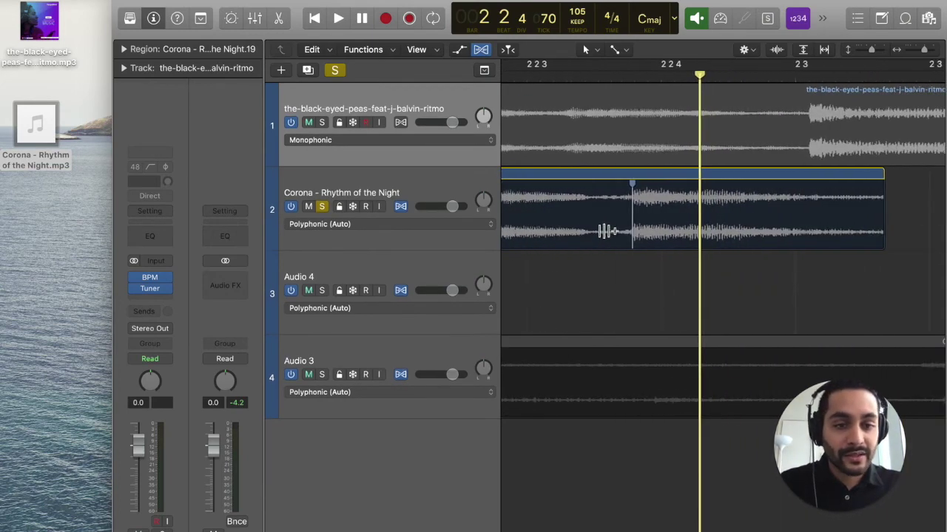
drag(923, 50, 918, 51)
scroll(853, 114, left, 10)
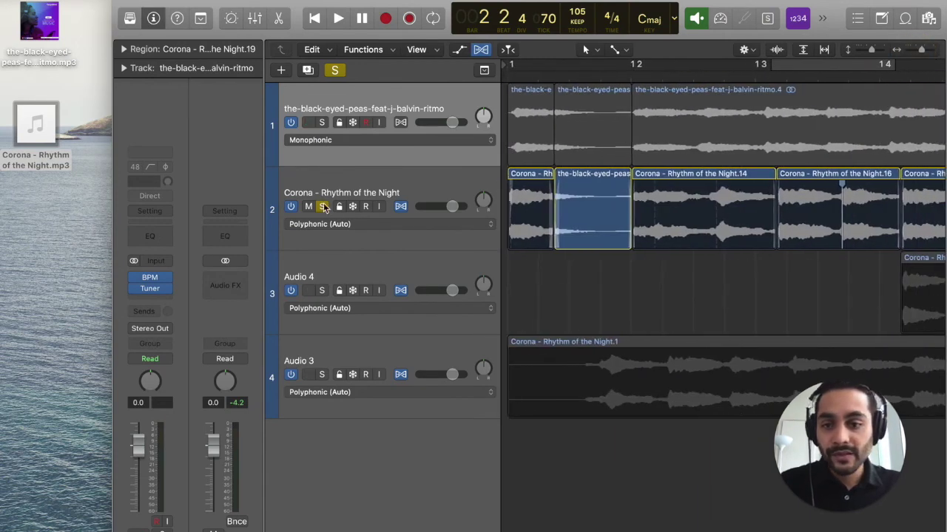
drag(921, 50, 915, 51)
drag(511, 67, 824, 74)
key(space)
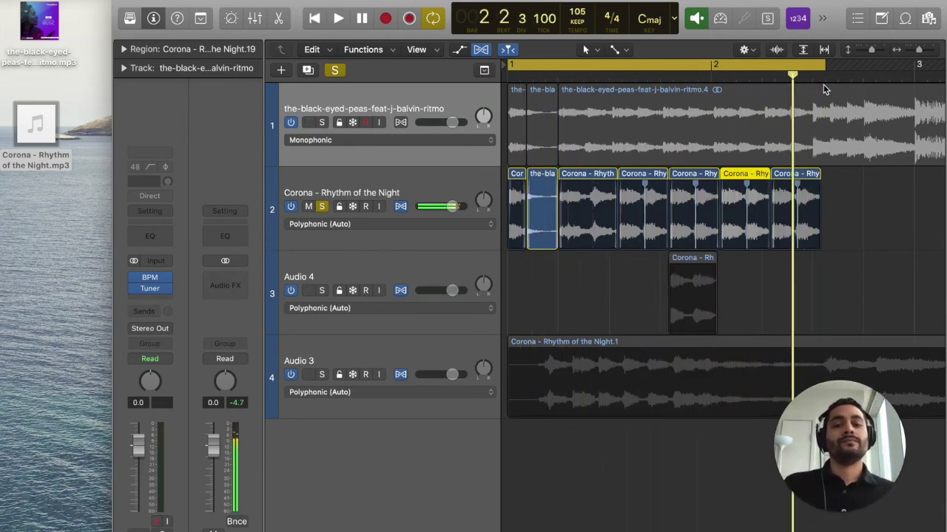
Step: Solo the Black Eyed Peas track instead of the Corona track and play its opening for comparison
click(323, 206)
click(322, 123)
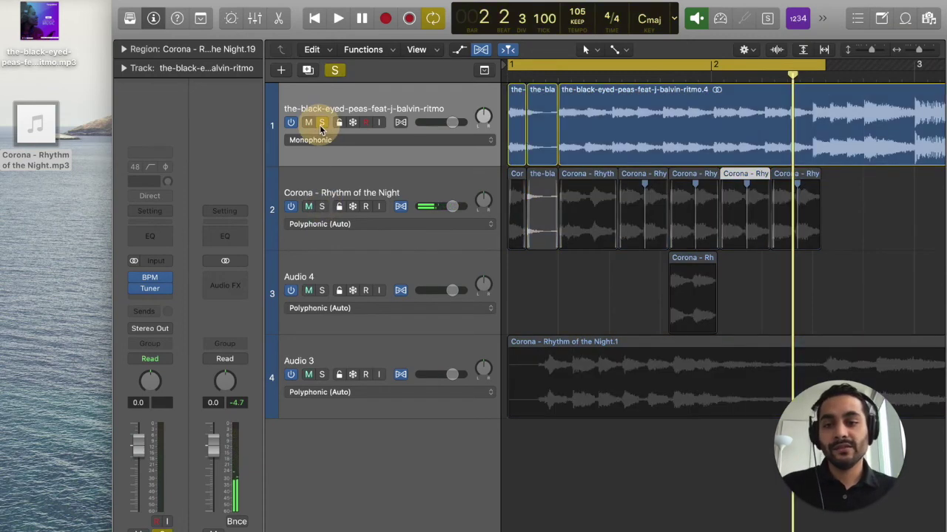
key(space)
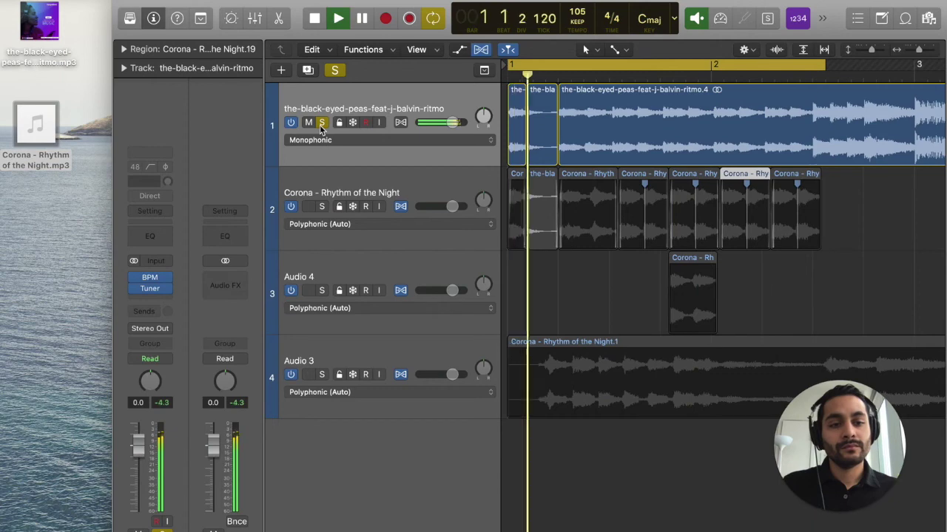
key(space)
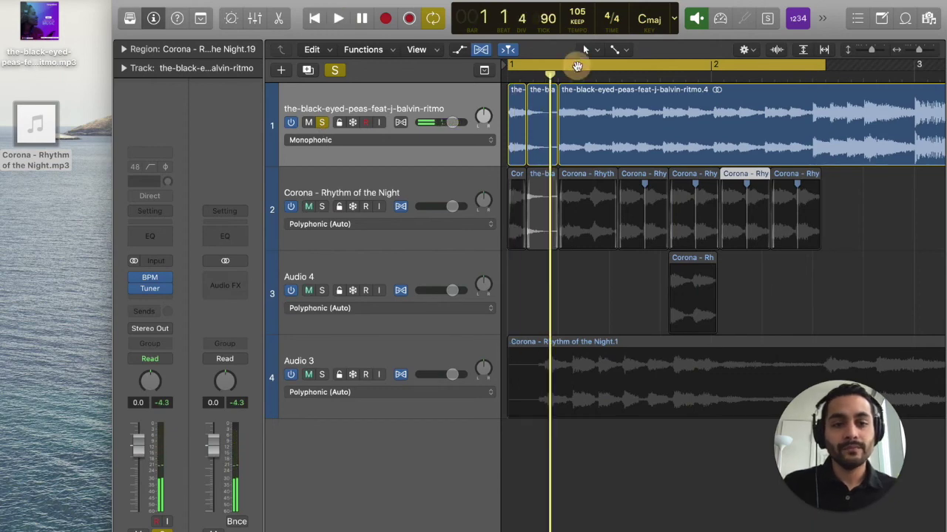
Step: Set the cycle from beat 3 of bar 2 to bar 3 and play that part of the Black Eyed Peas track
click(575, 66)
drag(810, 70, 897, 73)
key(space)
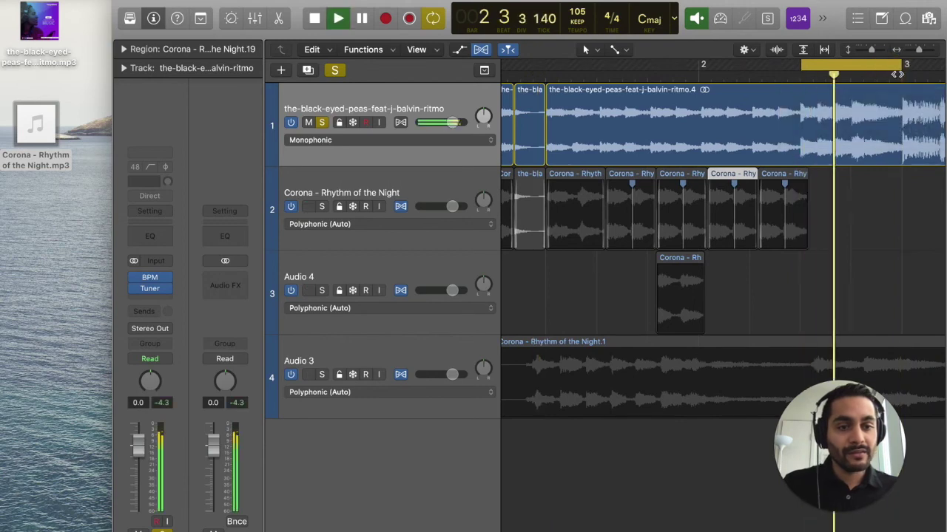
Step: Split the Black Eyed Peas region at beat 3 of bar 2 and at bar 3, and copy that slice onto the Corona track
click(627, 52)
click(677, 134)
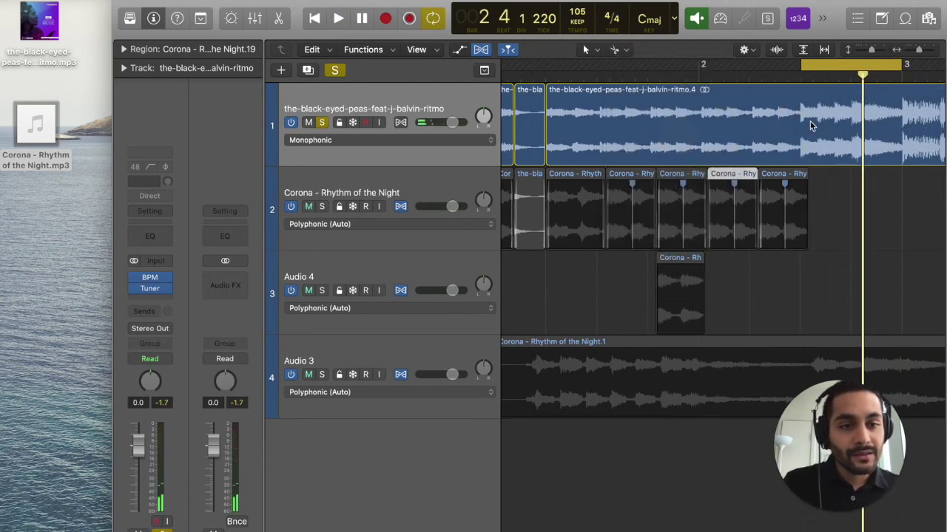
click(801, 126)
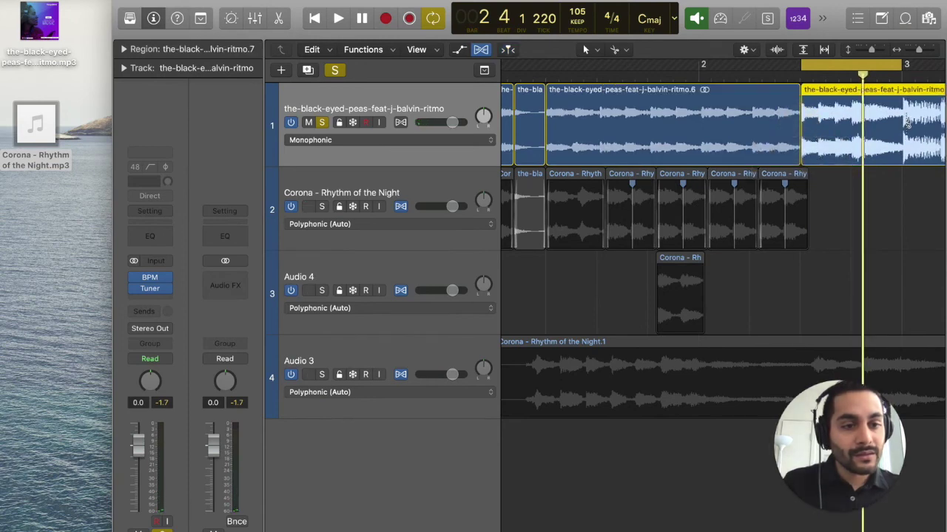
super+click(903, 125)
drag(827, 95, 821, 191)
Step: Set the cycle from bar 1 to bar 3, solo the Corona track instead of the Black Eyed Peas track, and play the arrangement
click(829, 67)
scroll(739, 63, left, 3)
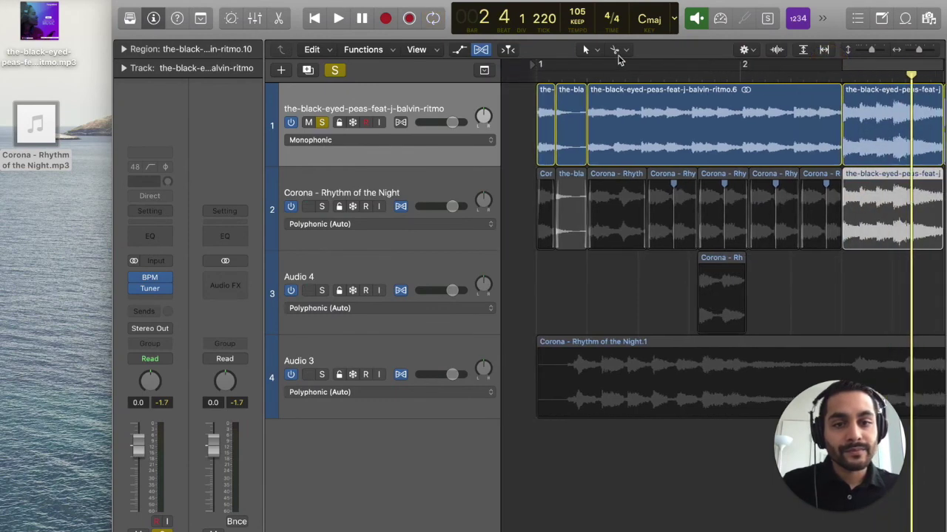
drag(523, 66, 924, 72)
click(322, 207)
click(321, 123)
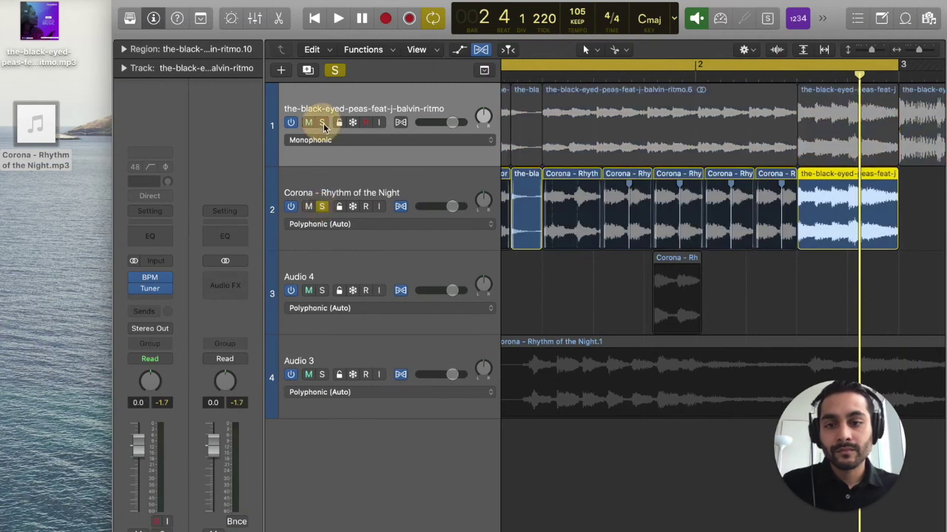
key(space)
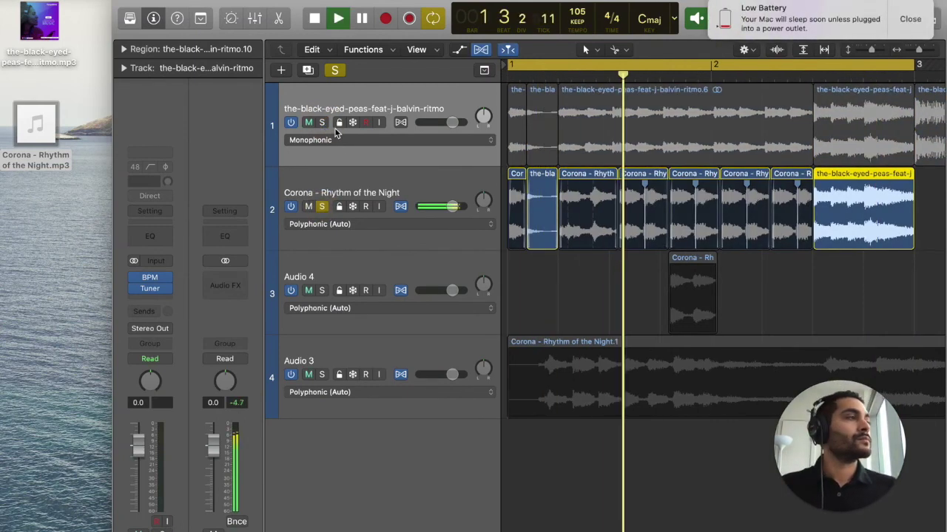
click(909, 19)
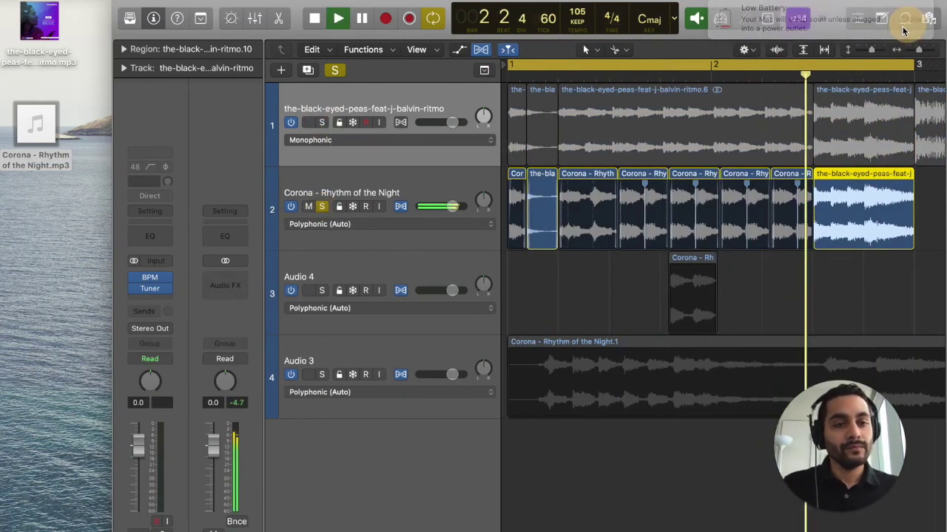
key(space)
Step: Join all the regions on the Corona track between bars 1 and 3 into a single region
drag(921, 50, 916, 51)
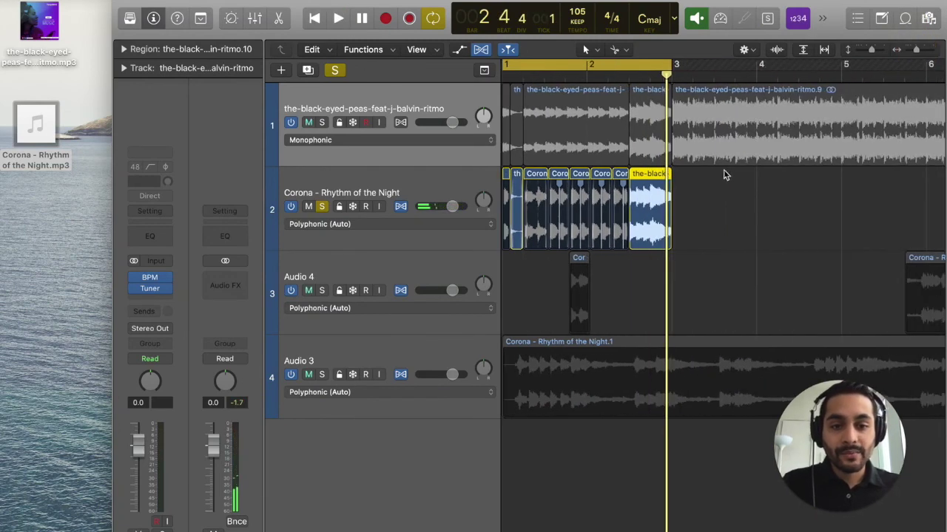
click(500, 197)
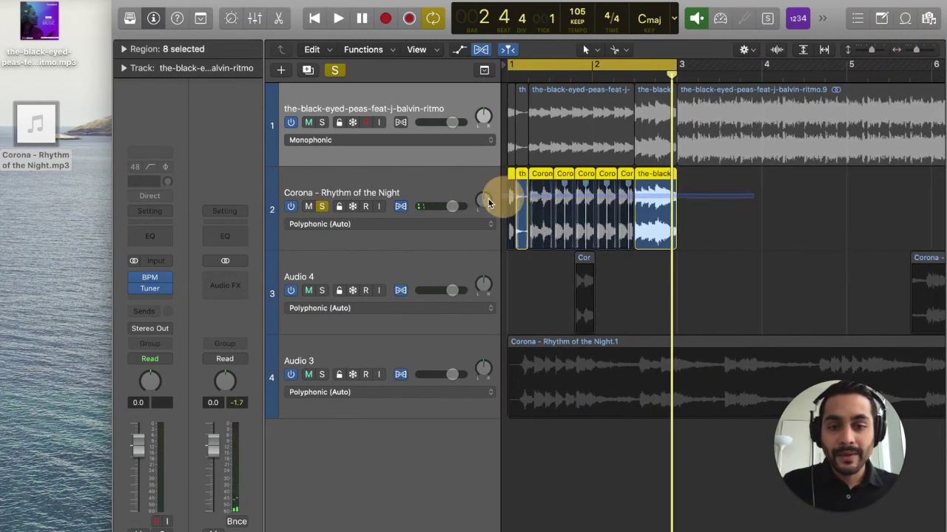
right_click(539, 179)
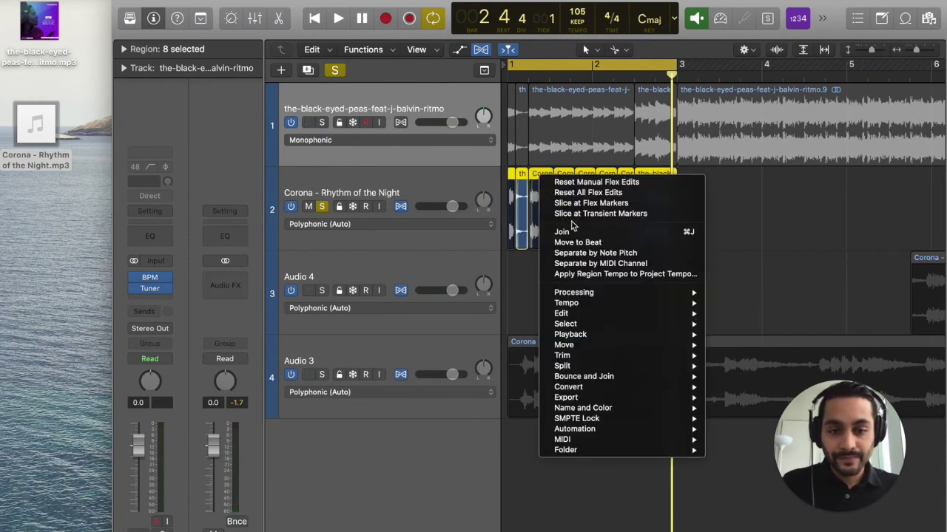
click(571, 231)
click(577, 186)
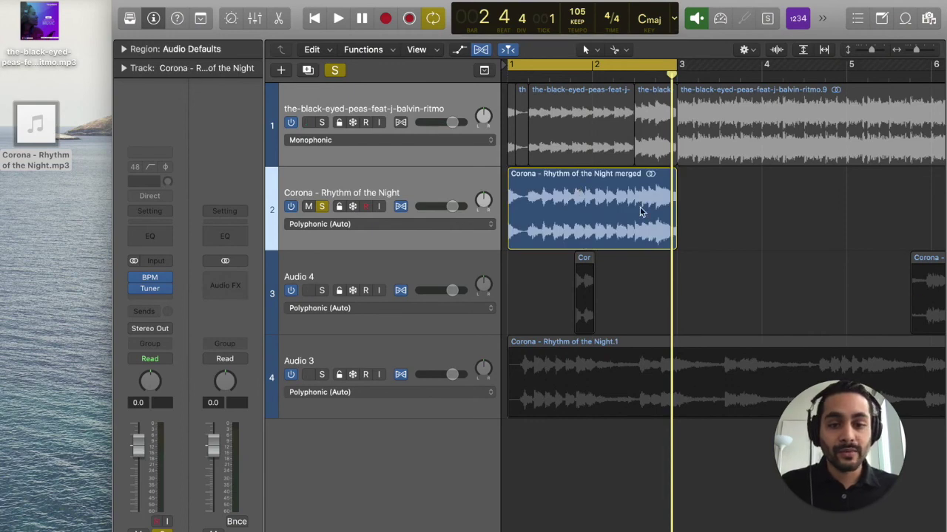
click(403, 186)
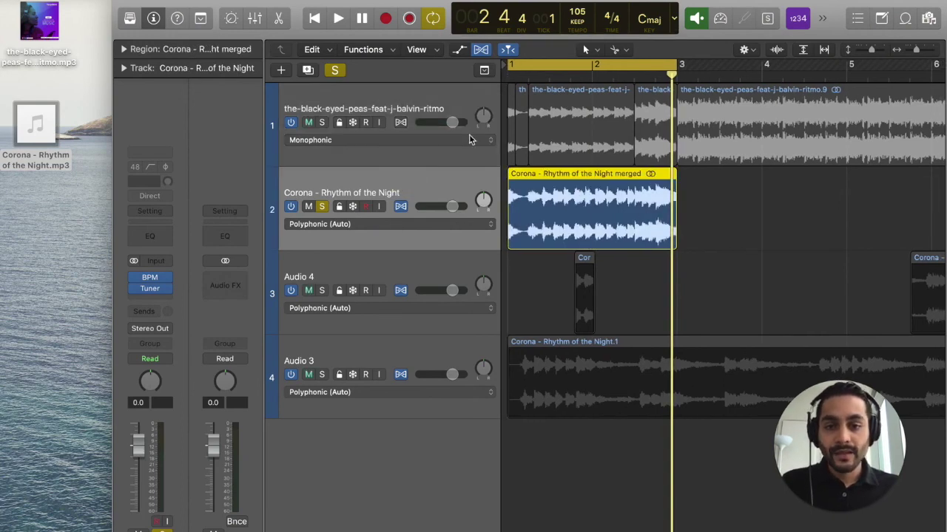